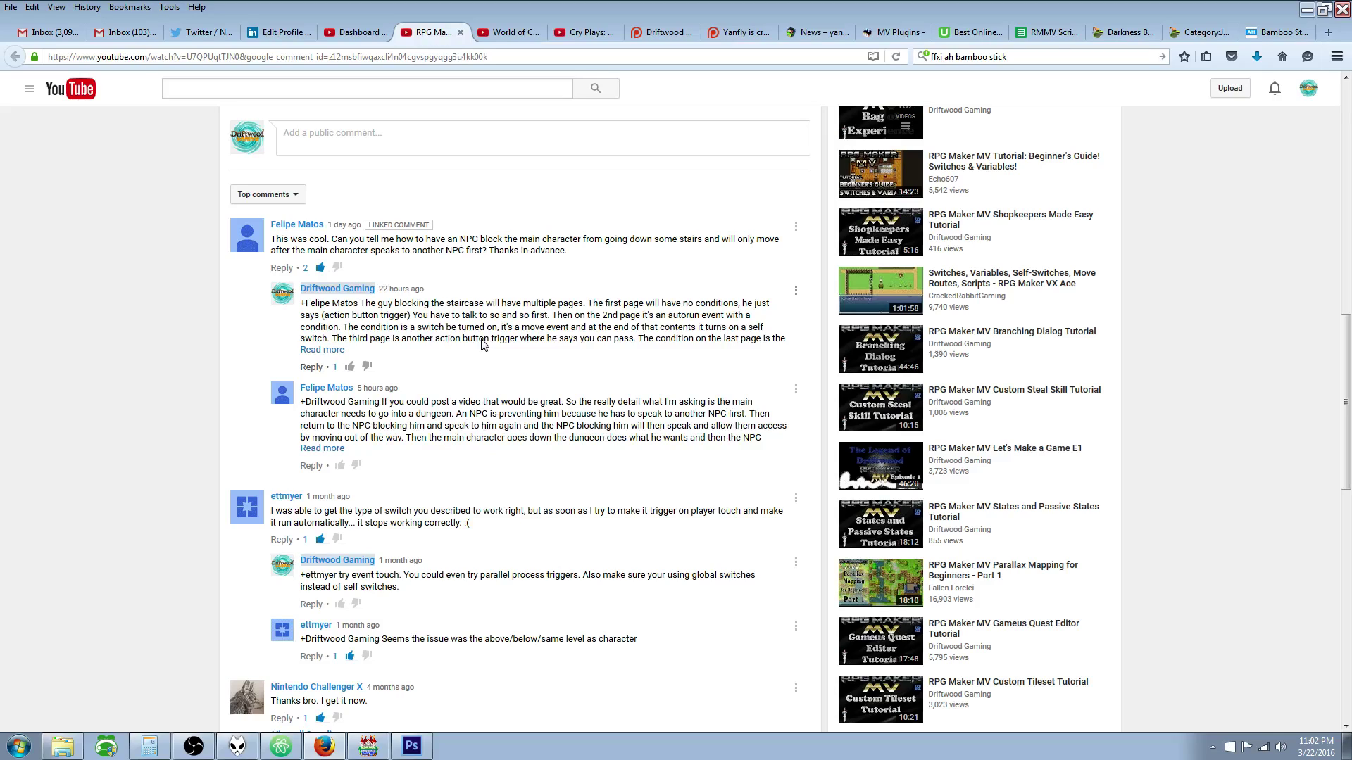
- Expand the multi-page NPC reply and the follow-up question, then clear the text selection
click(315, 350)
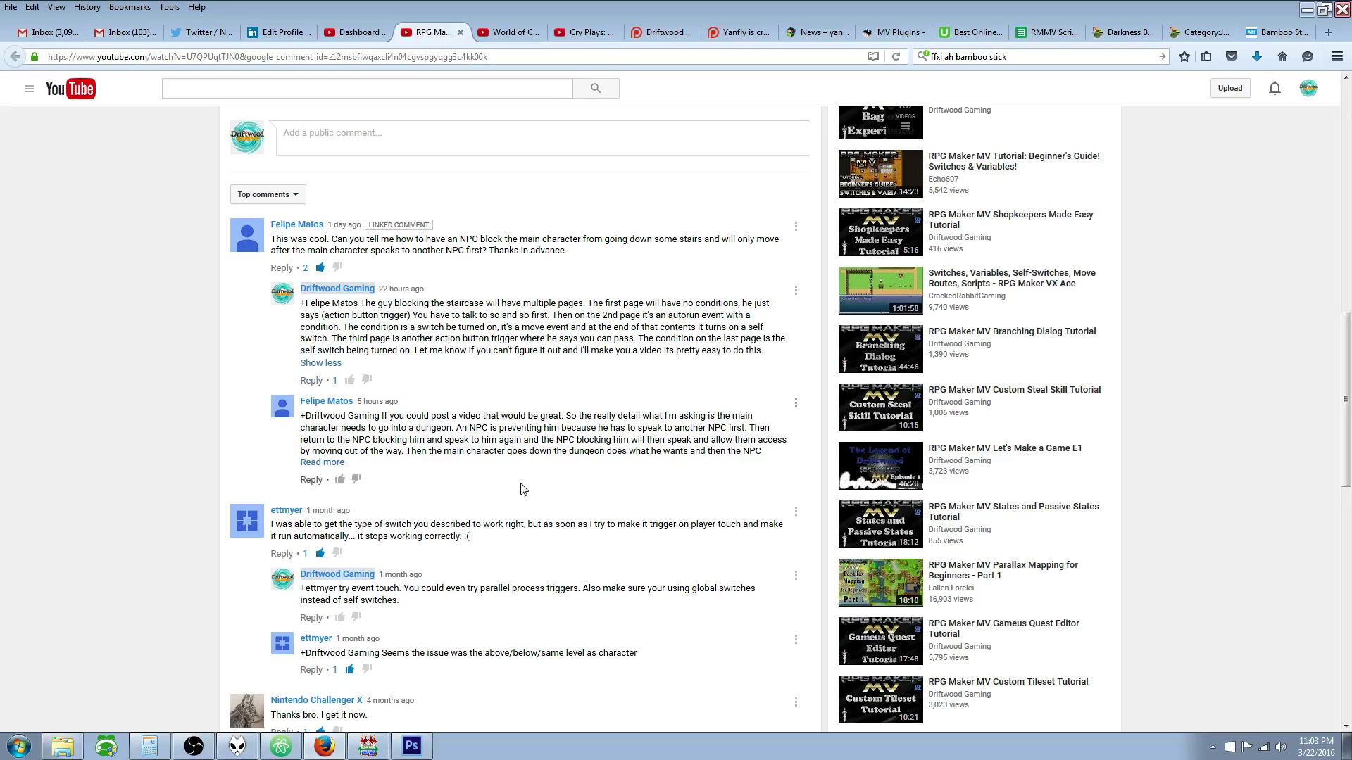
click(336, 463)
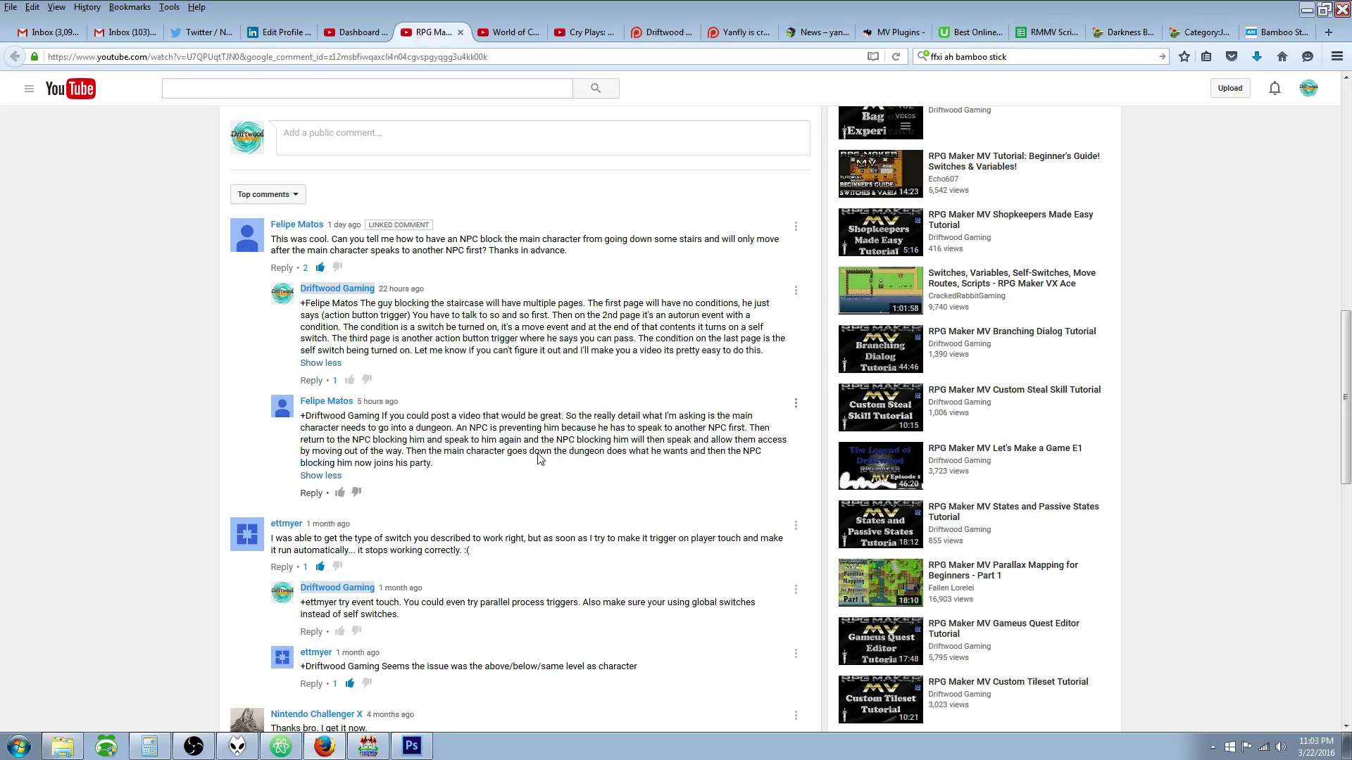
drag(452, 428, 514, 472)
click(436, 194)
- In RPG Maker MV, create a new event on the tile below the ice temple entrance
key(alt+Tab)
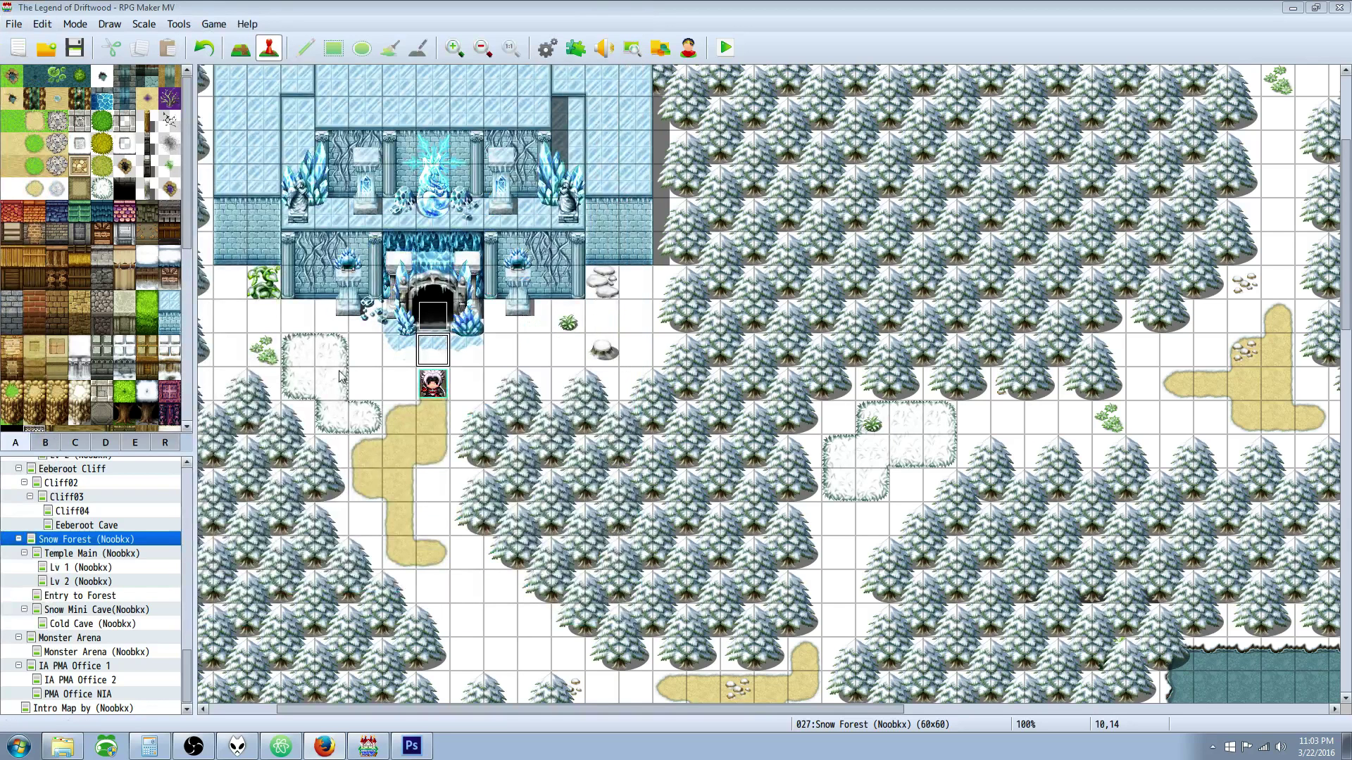
right_click(435, 346)
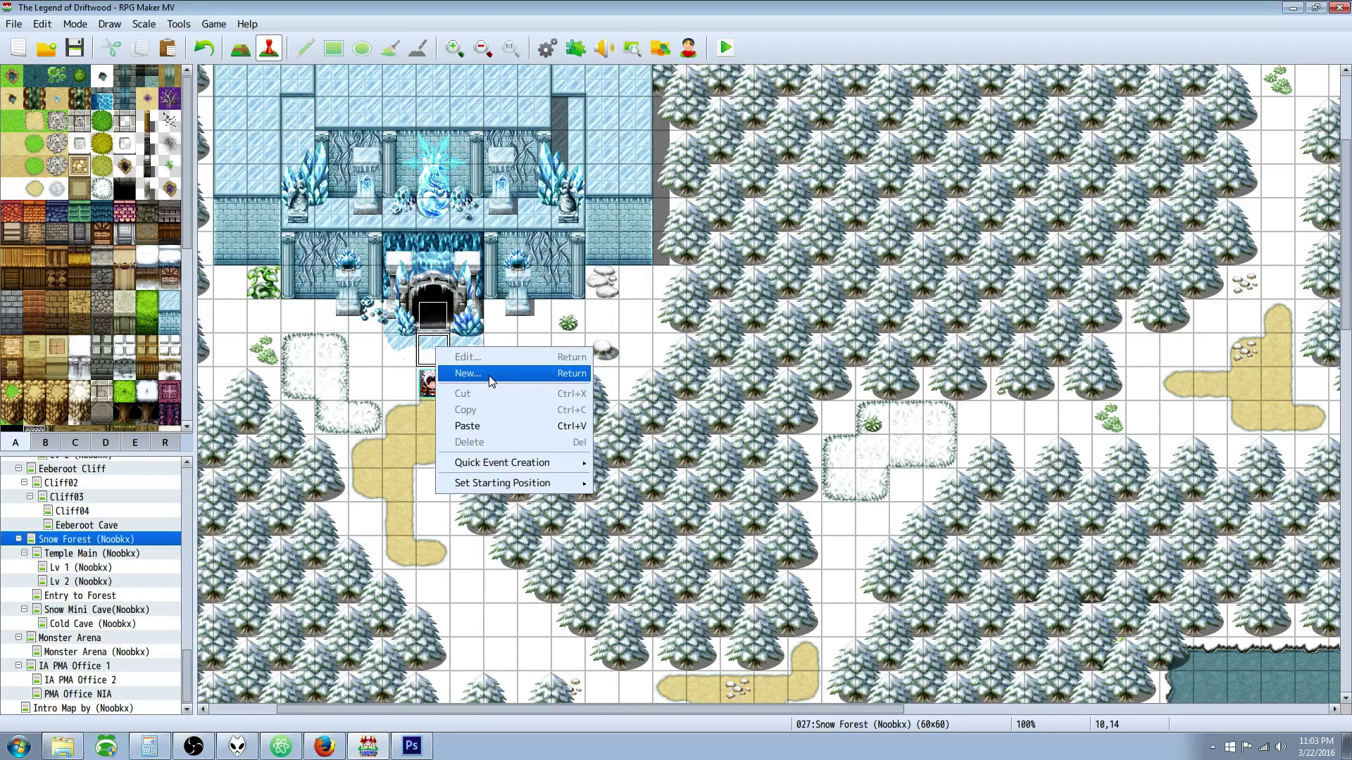
click(489, 375)
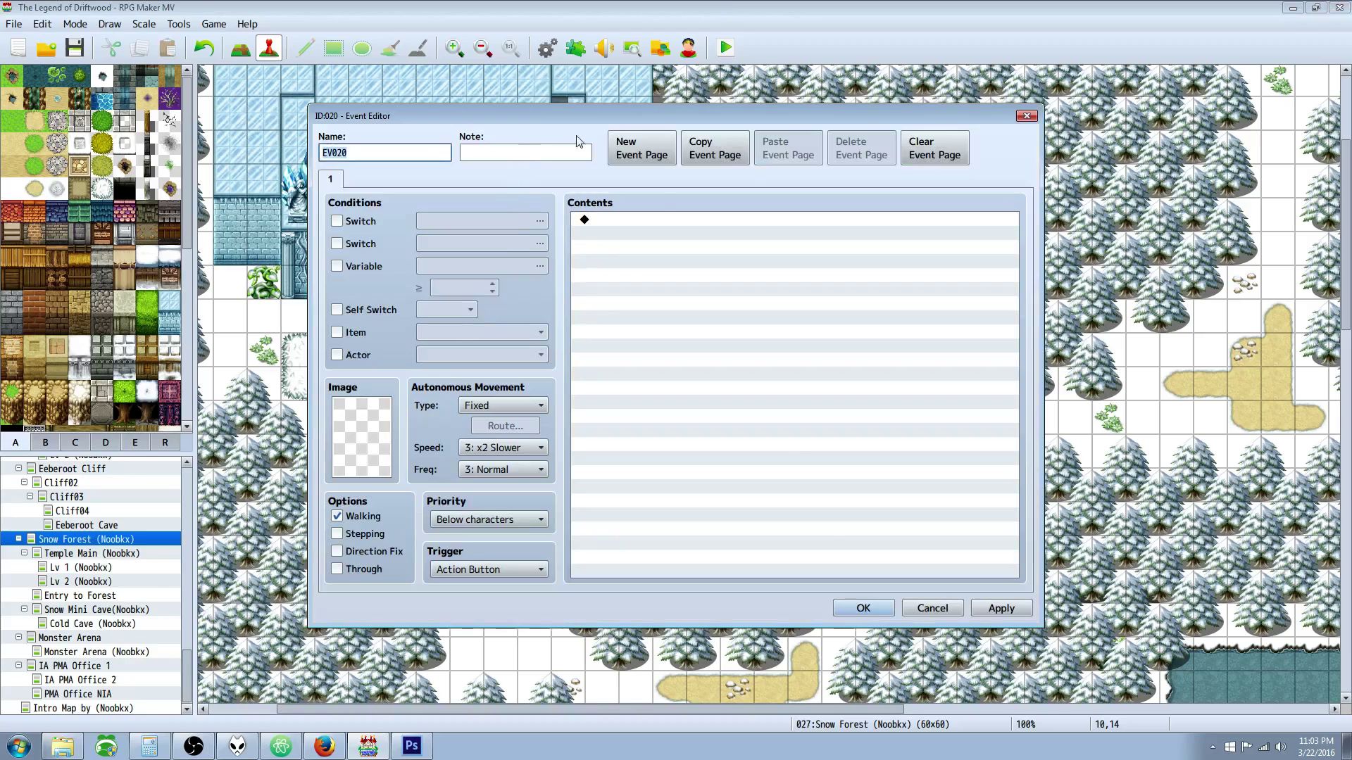
click(863, 608)
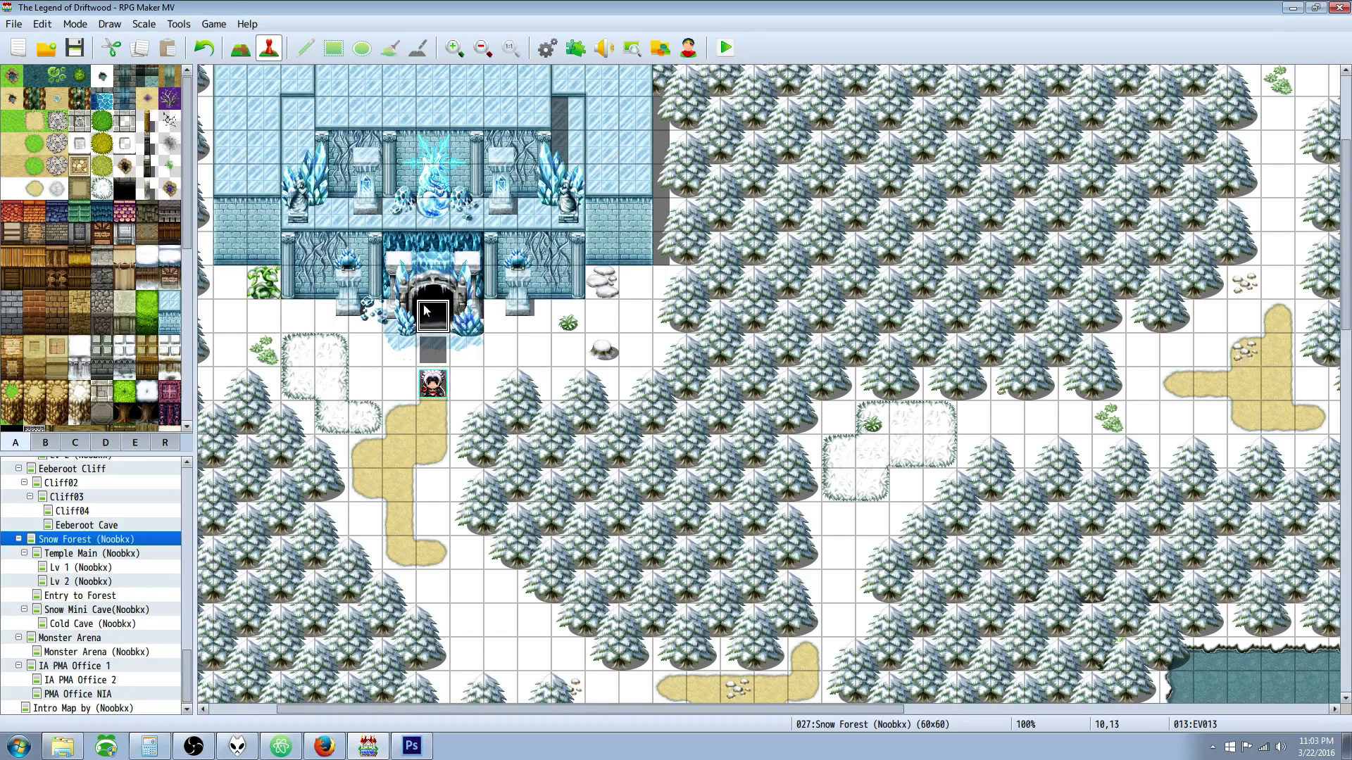
- Give the new event EV020 the girl character sprite
double_click(437, 352)
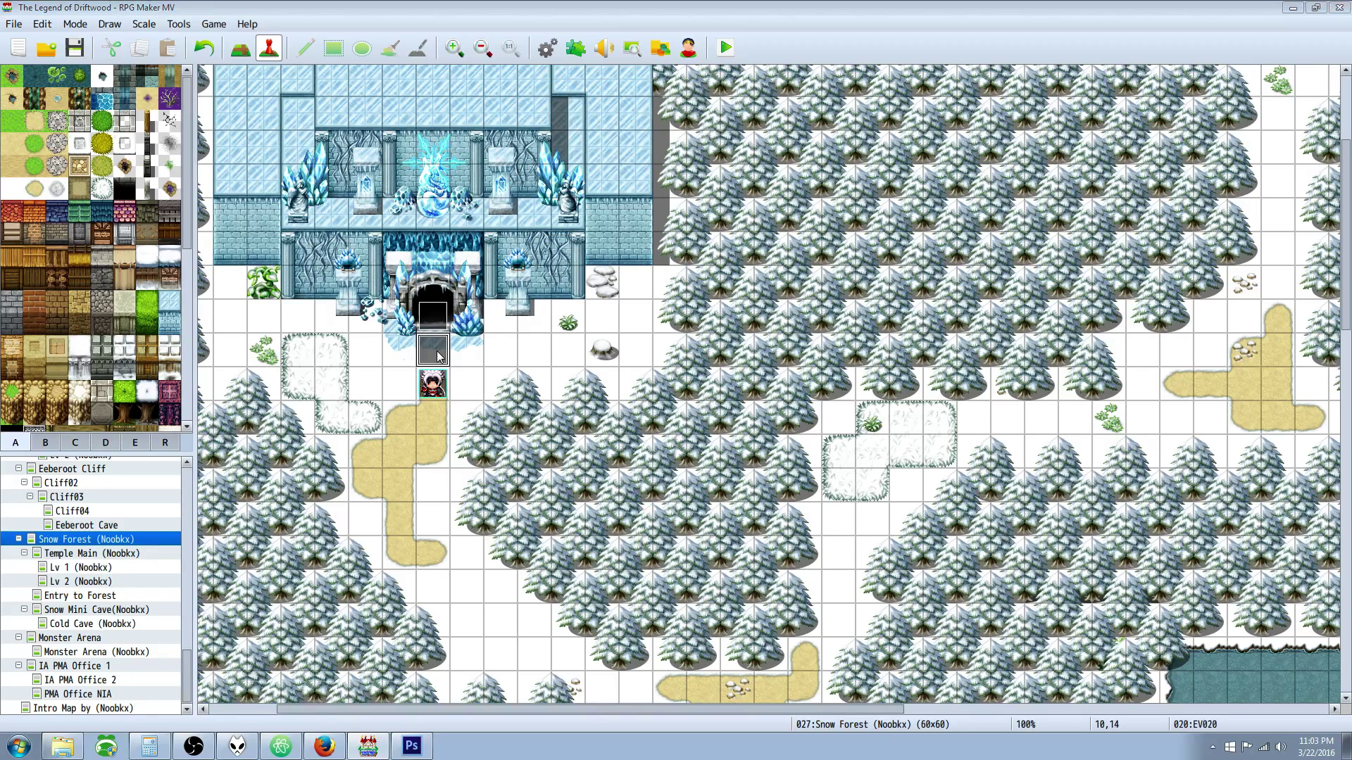
double_click(385, 439)
click(525, 329)
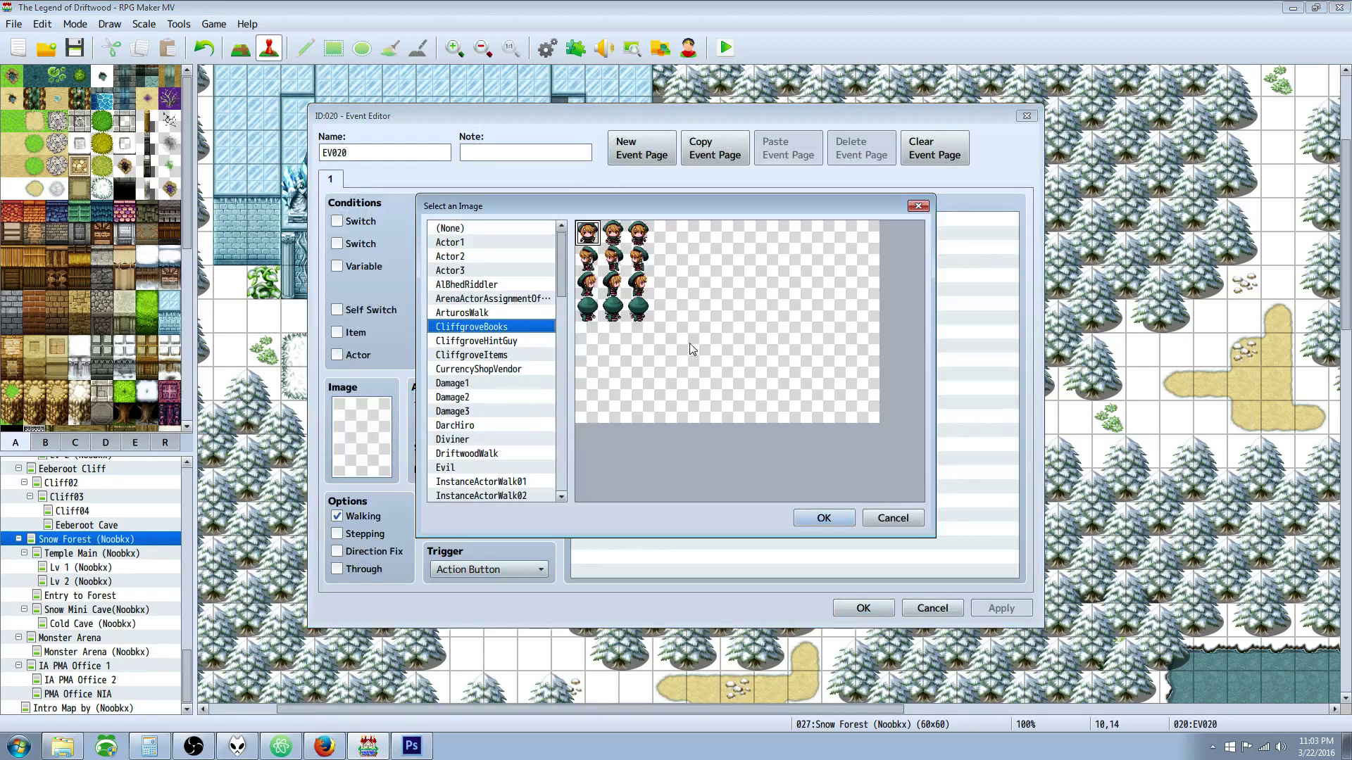
double_click(611, 243)
click(628, 225)
right_click(627, 226)
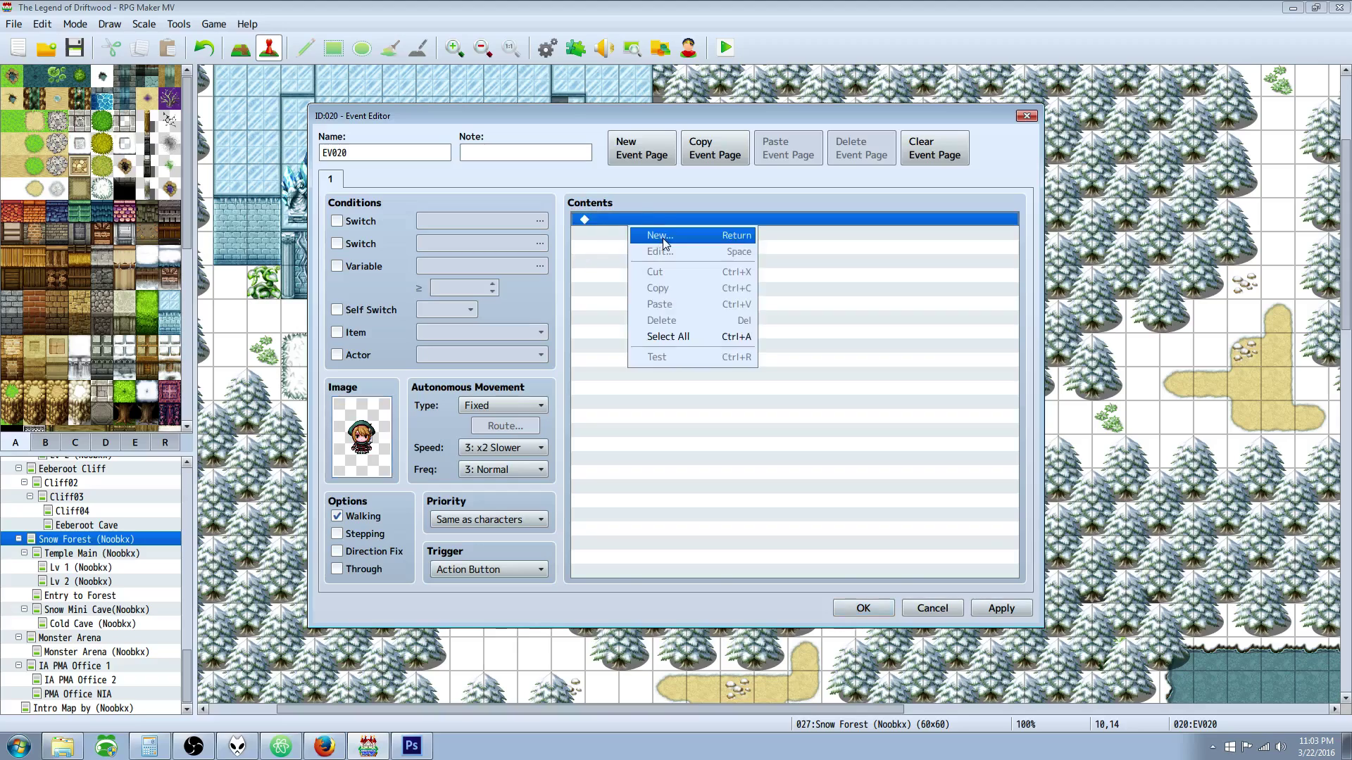
click(651, 233)
- Add the Show Text 'You have to talk to charles first before entering.' and copy page 1
click(705, 224)
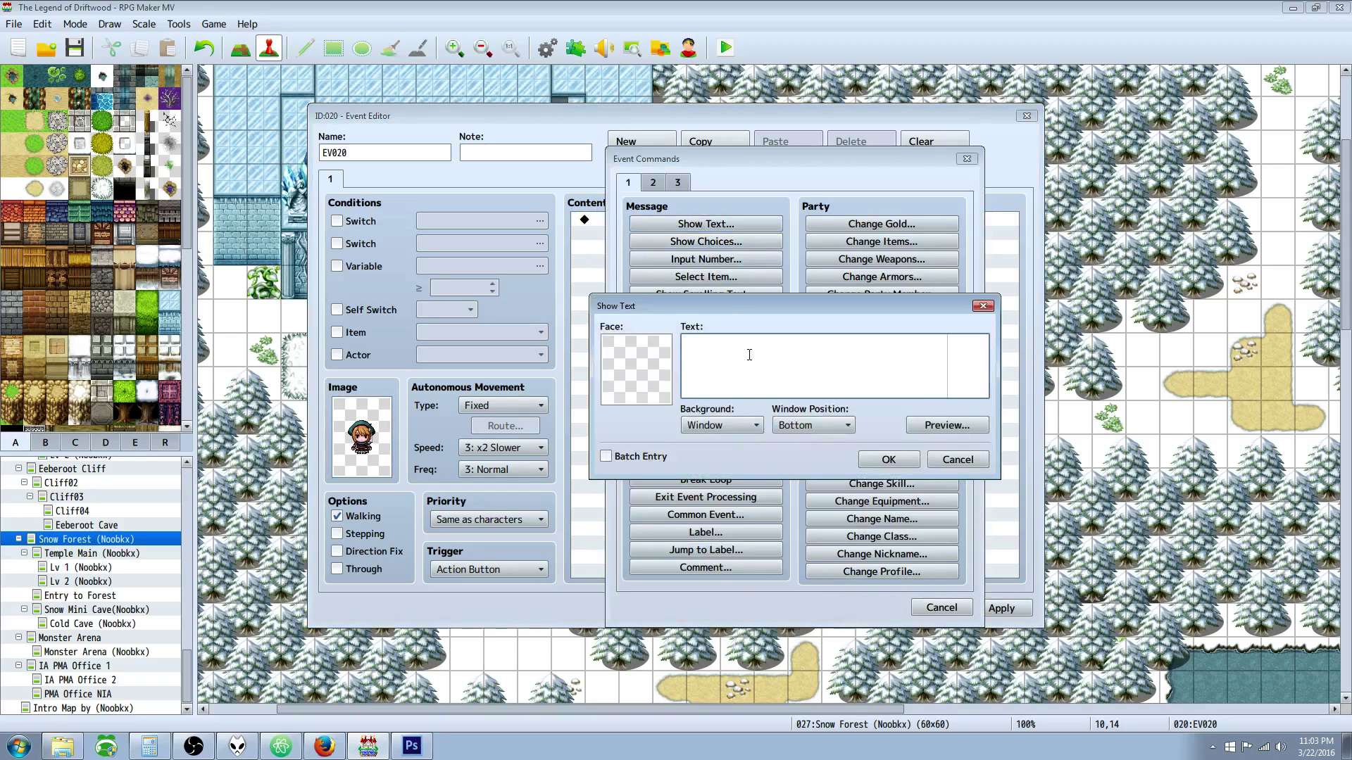
text(You have to talke)
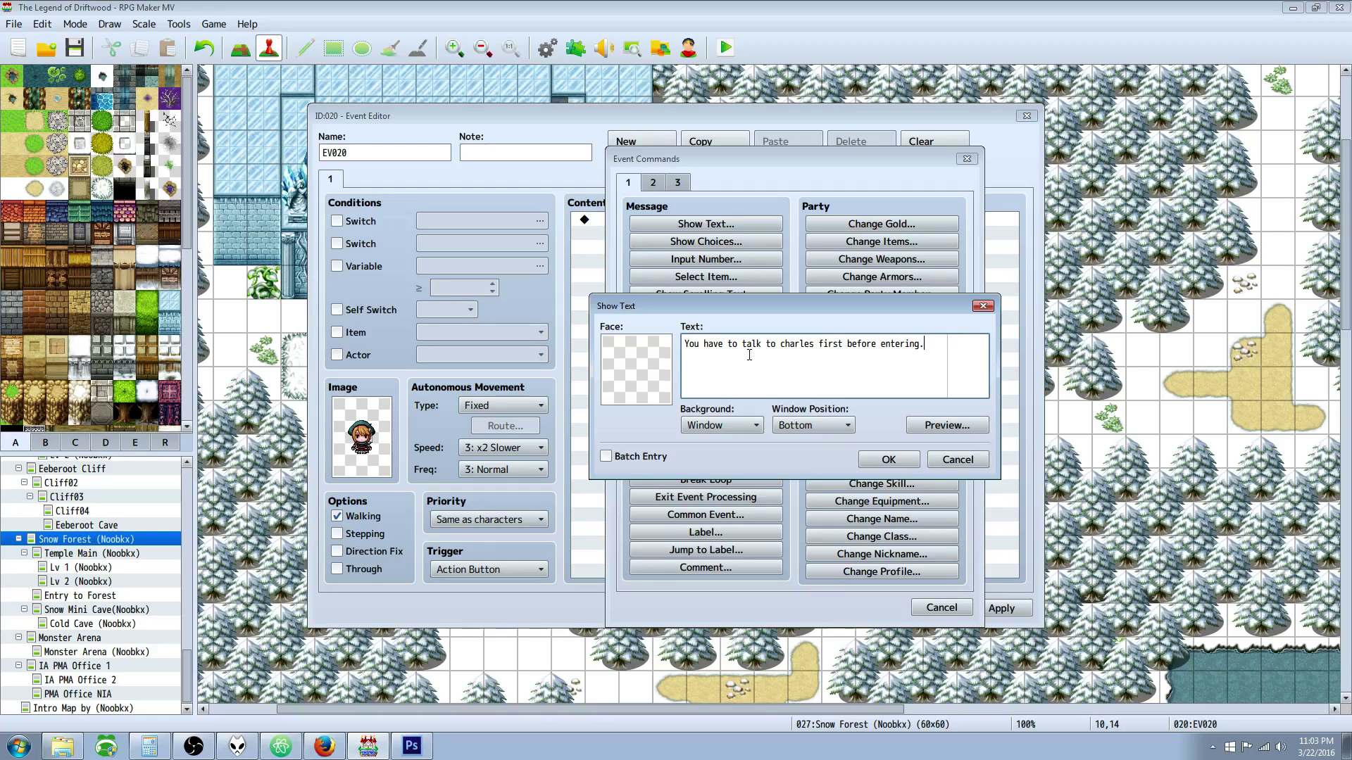
click(888, 459)
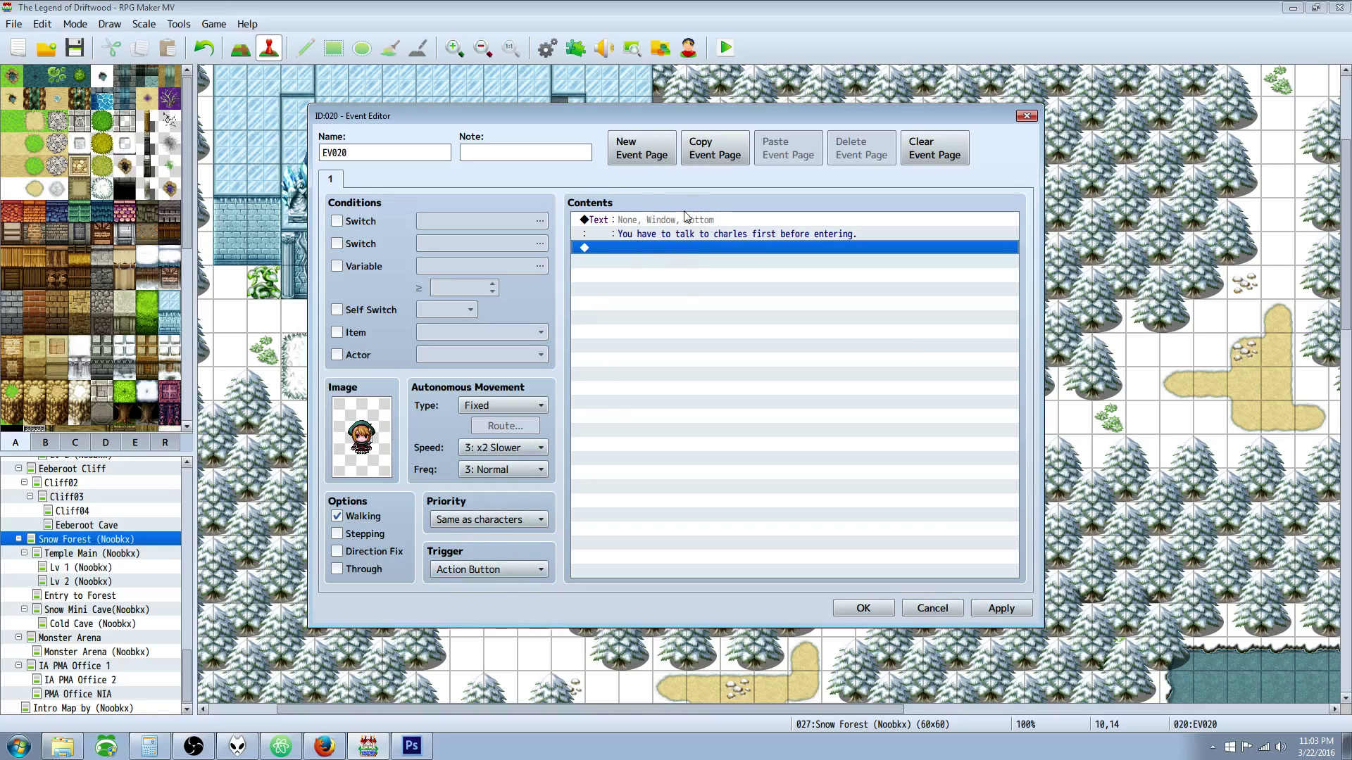
click(711, 156)
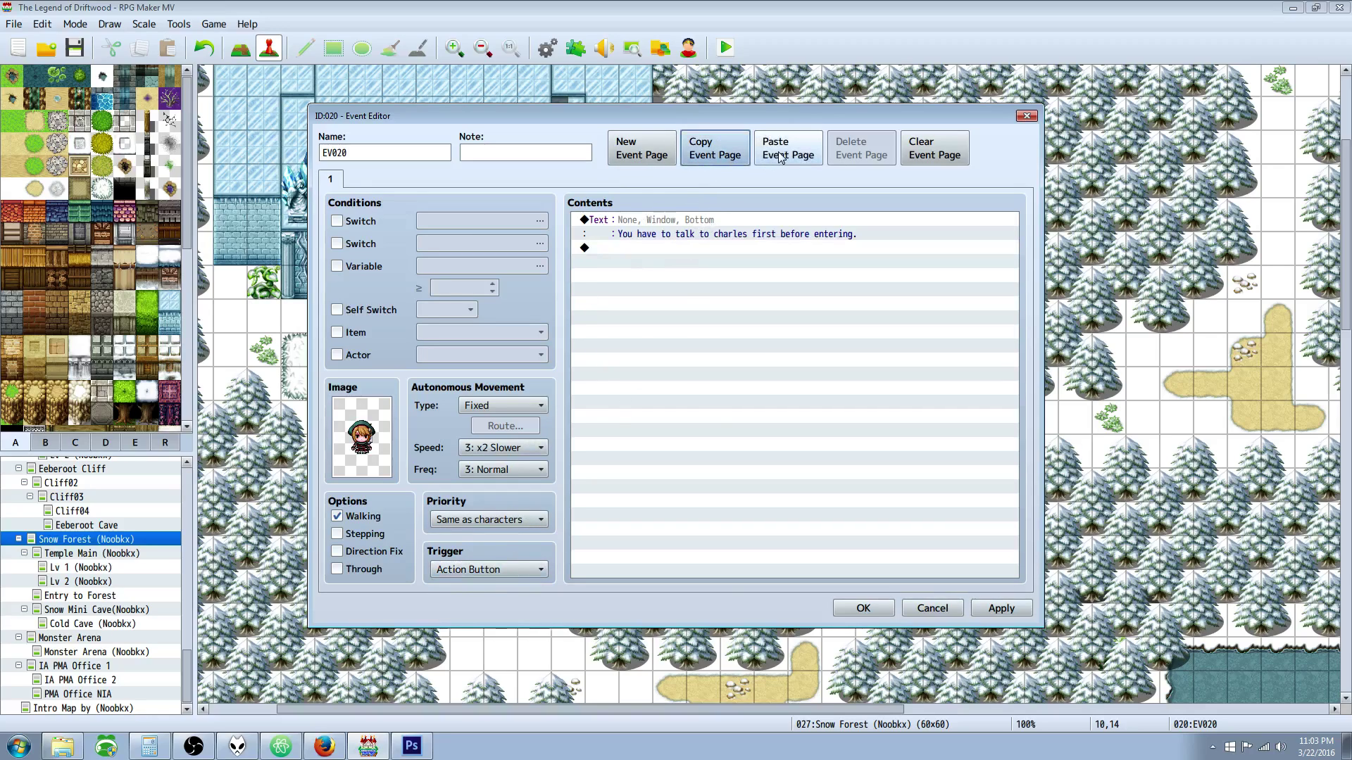
- Paste the copied page as page 2, set its trigger to Autorun and delete the message
click(780, 156)
click(359, 181)
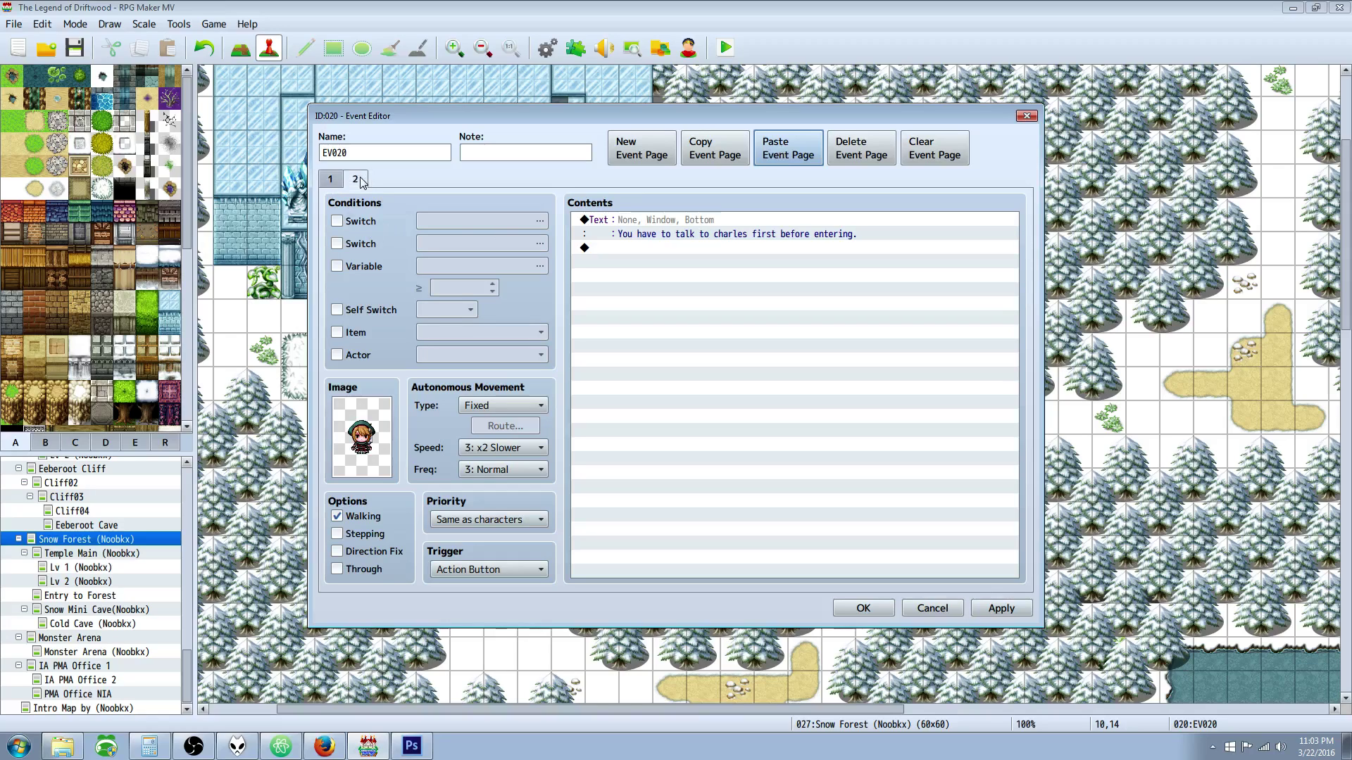
click(473, 571)
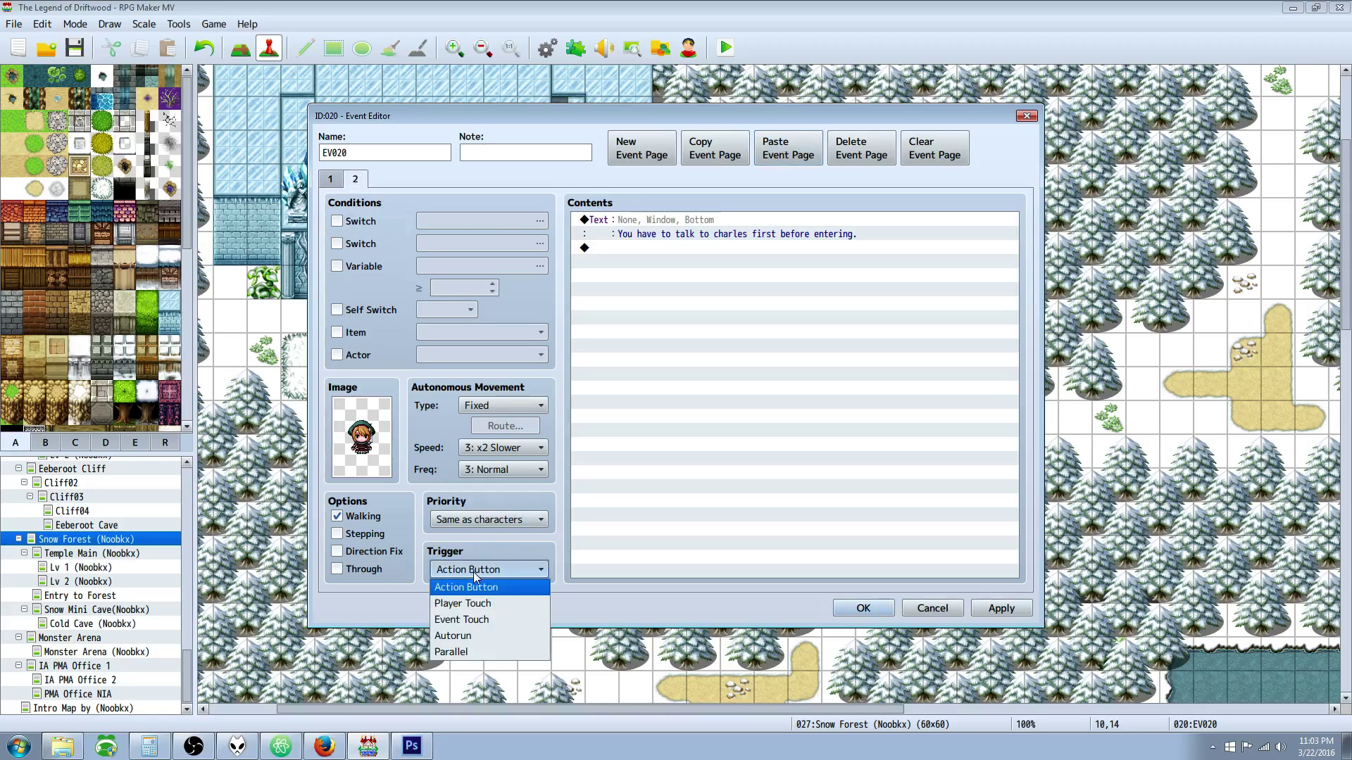
click(465, 642)
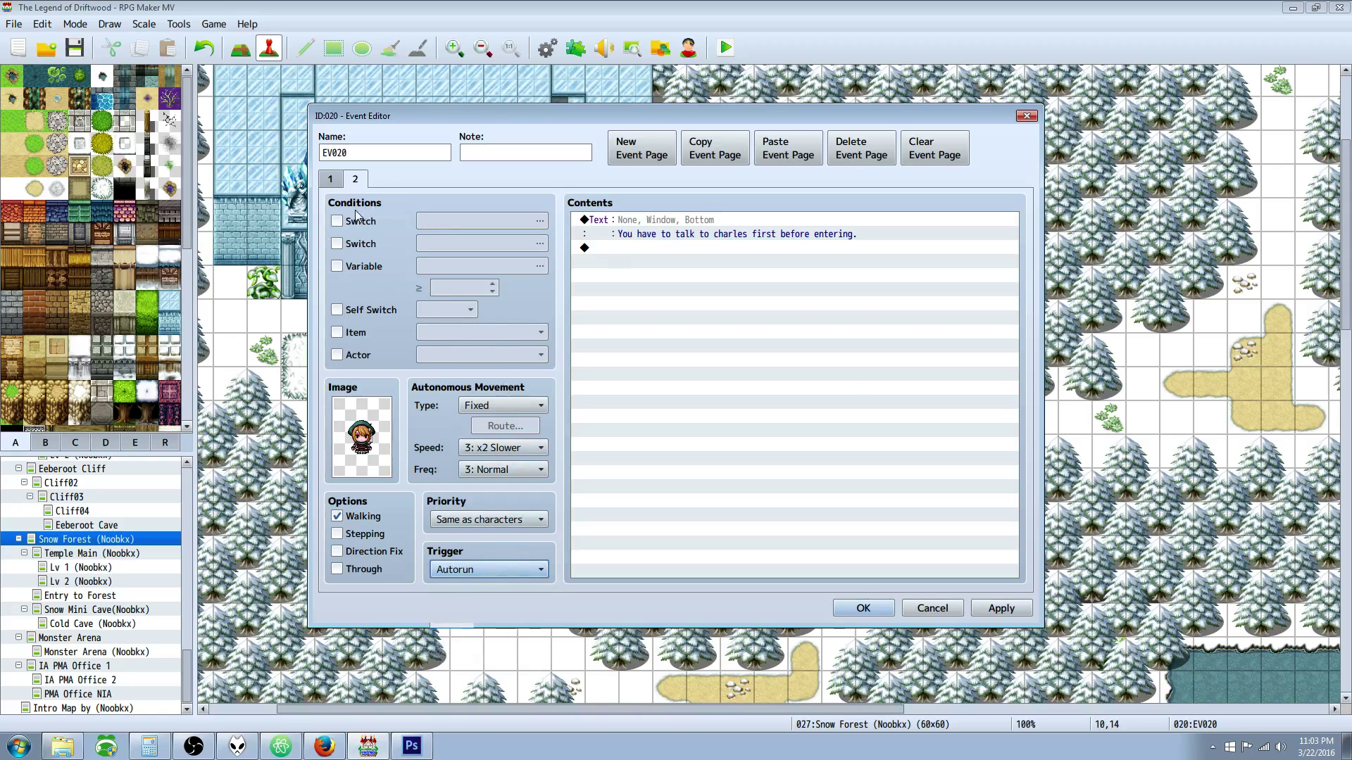
click(672, 232)
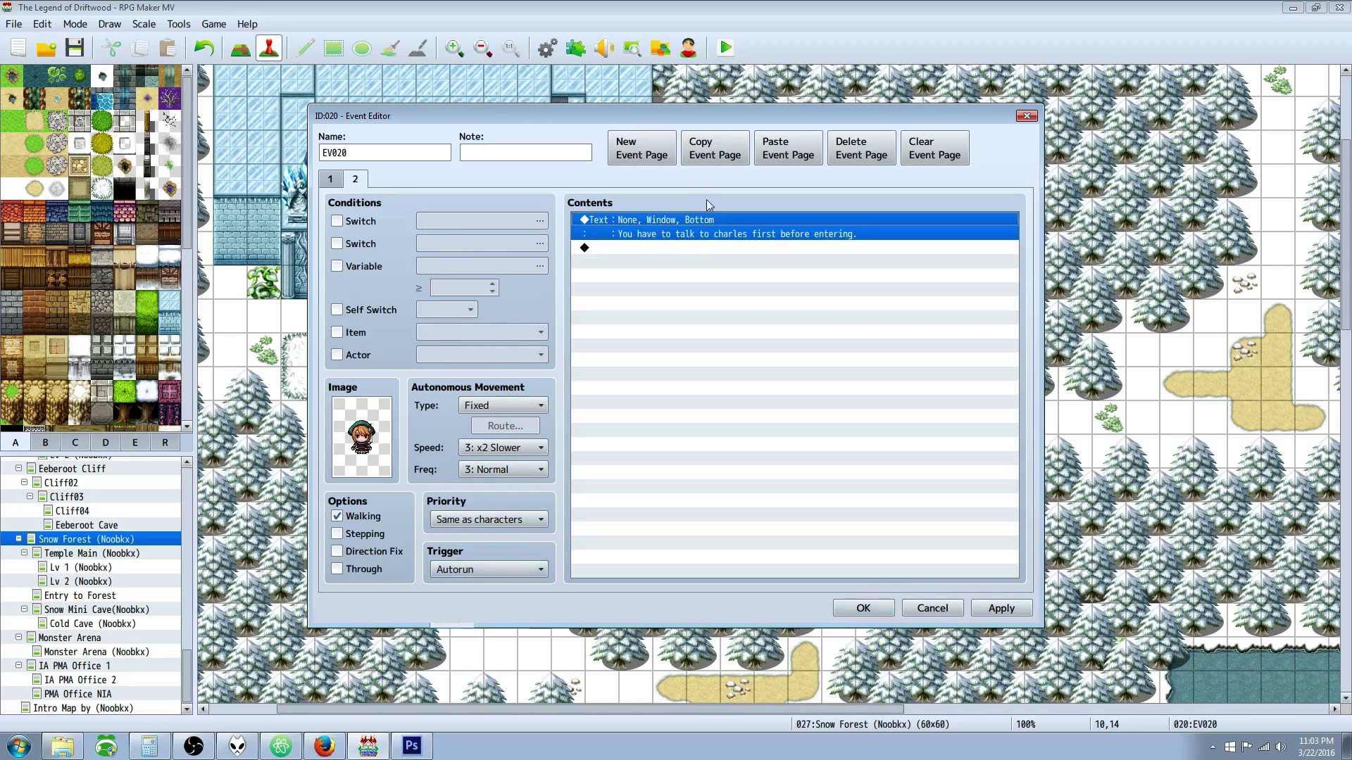
key(Delete)
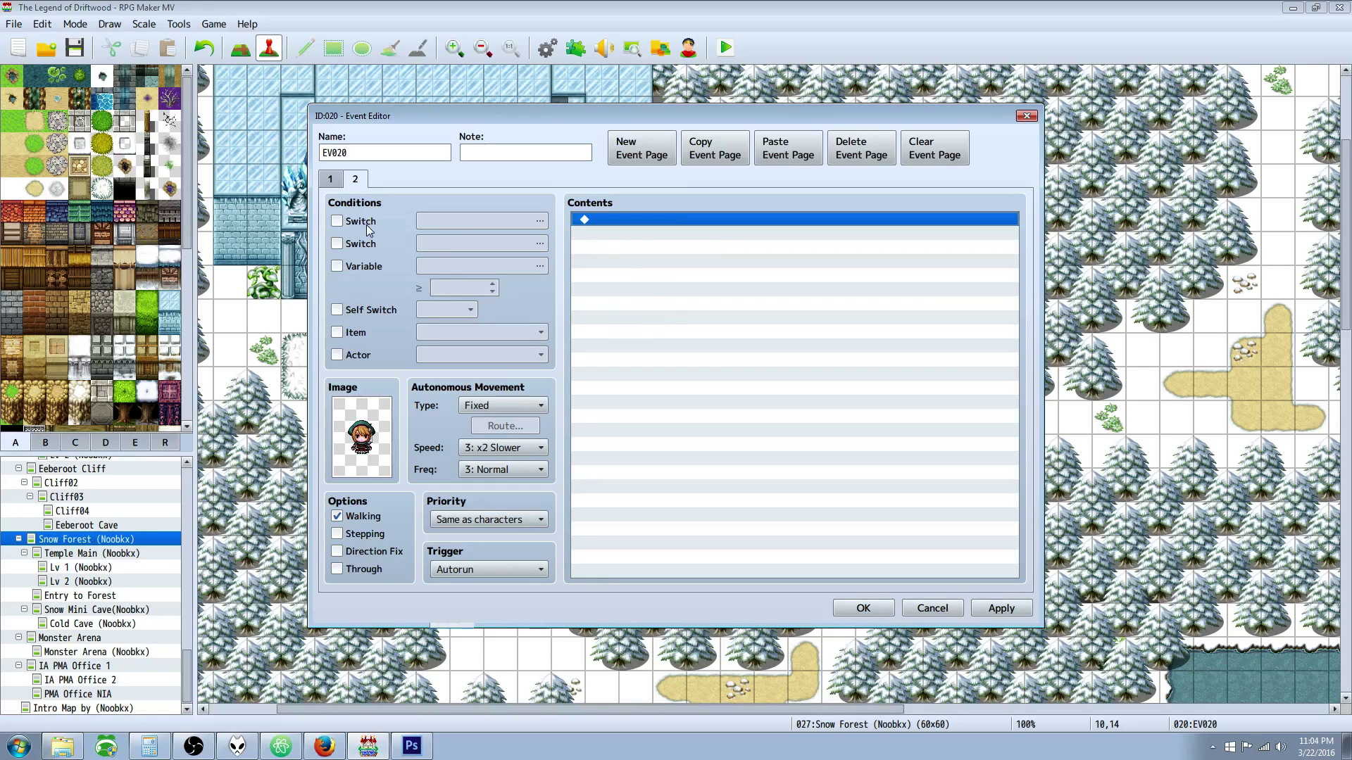
- Make page 2 conditional on switch 0043 Talk to Charles
click(336, 221)
click(540, 221)
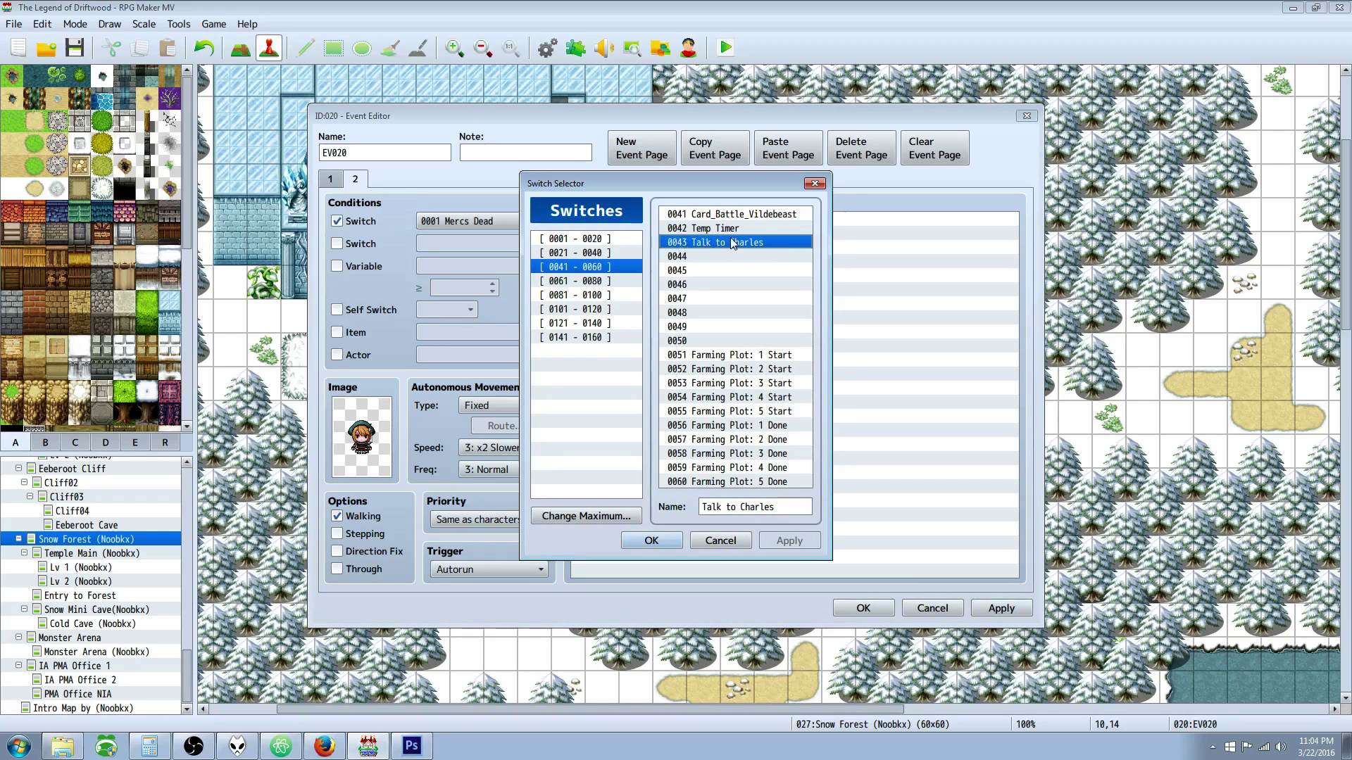
click(645, 539)
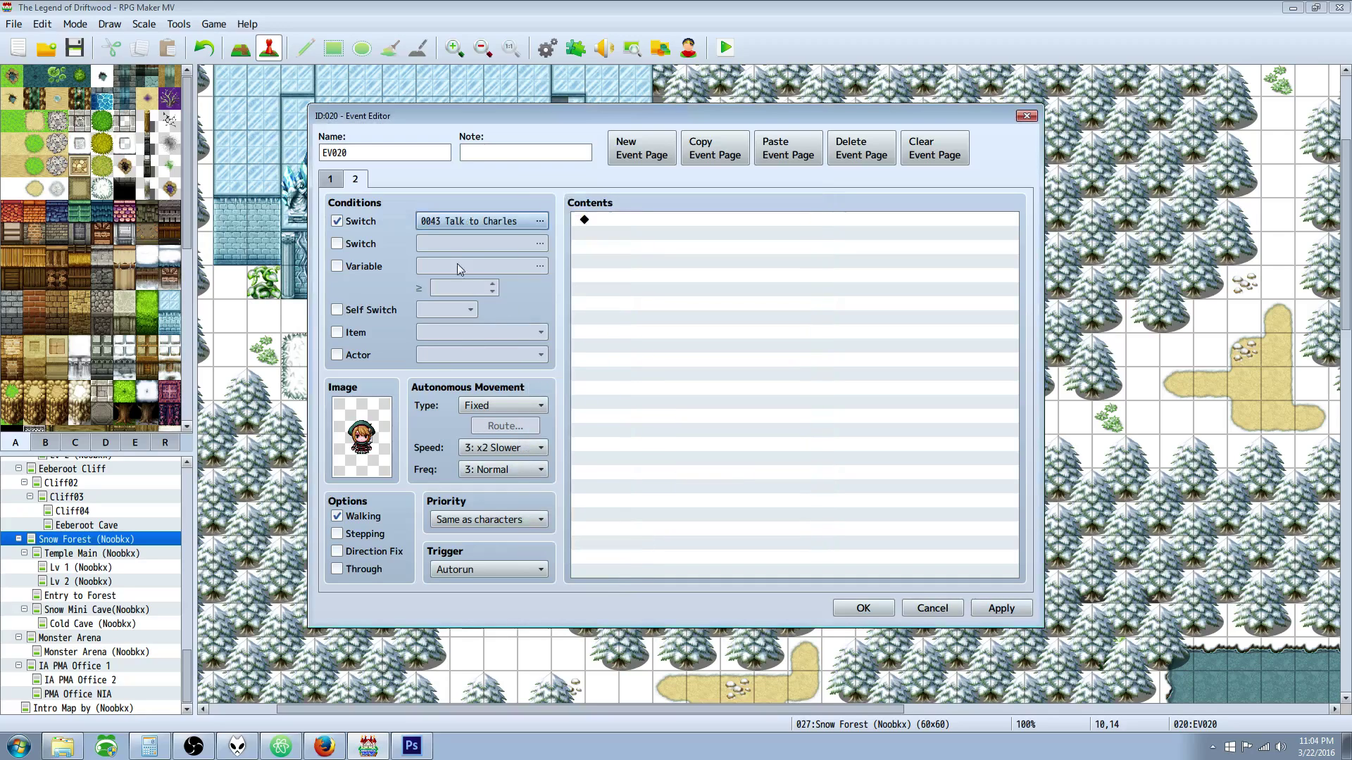
click(339, 181)
click(355, 179)
- On page 2, add a Set Movement Route for This Event with Skip If Cannot Move
click(336, 184)
click(360, 182)
right_click(613, 224)
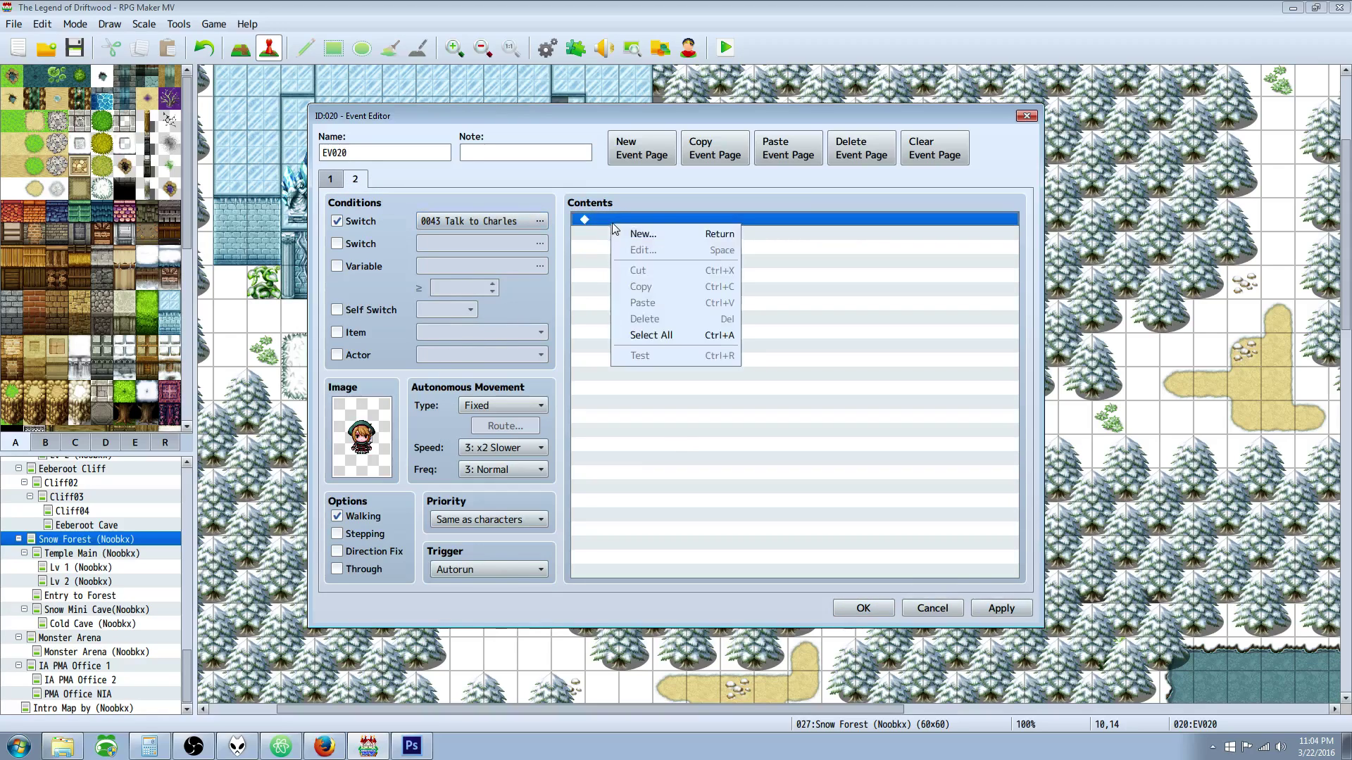
click(637, 234)
click(653, 182)
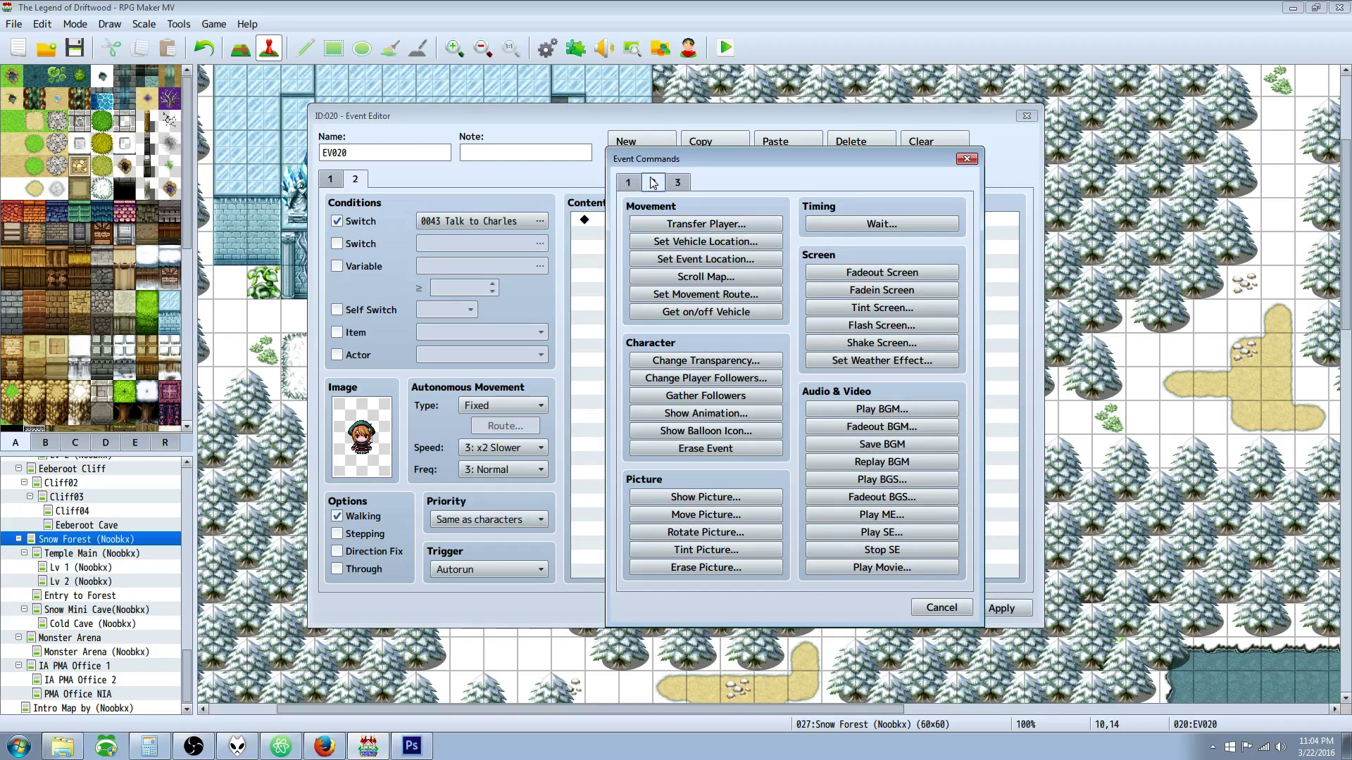
click(706, 294)
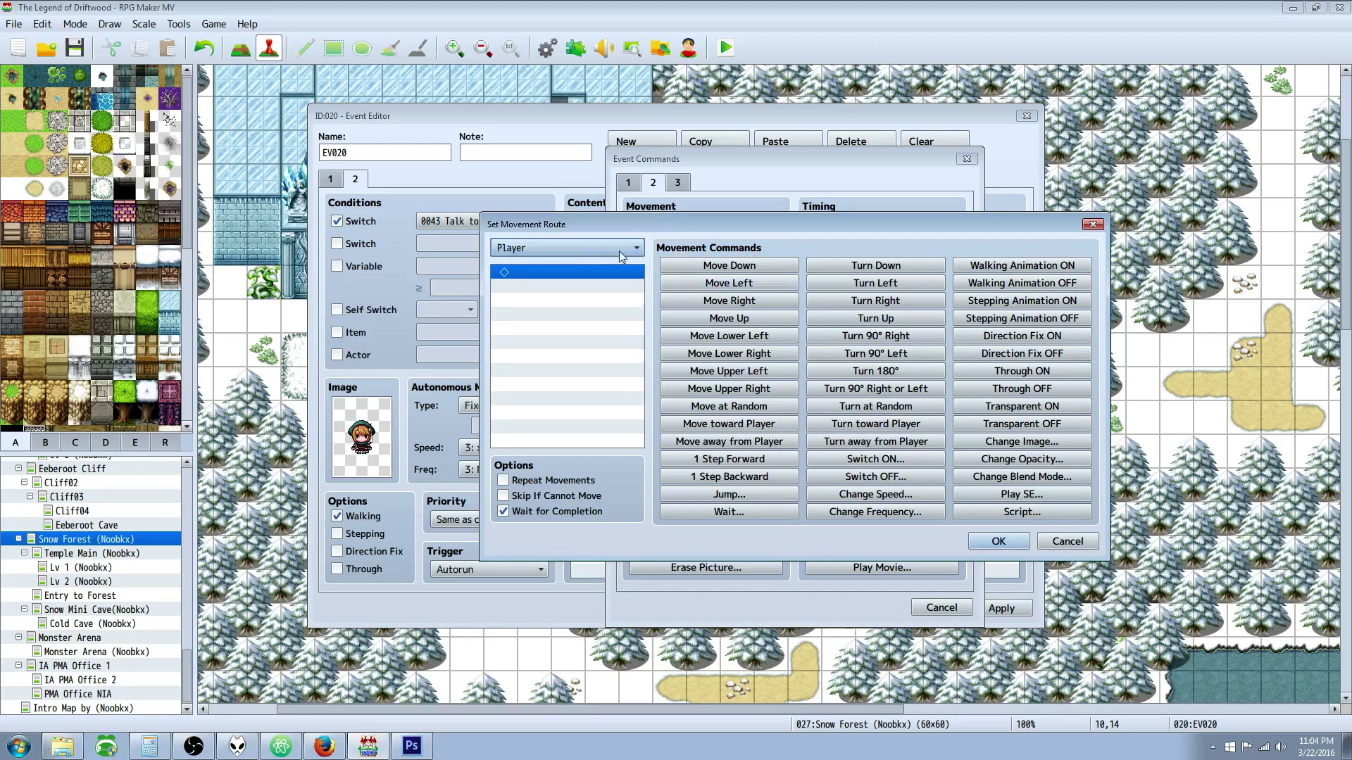
click(586, 243)
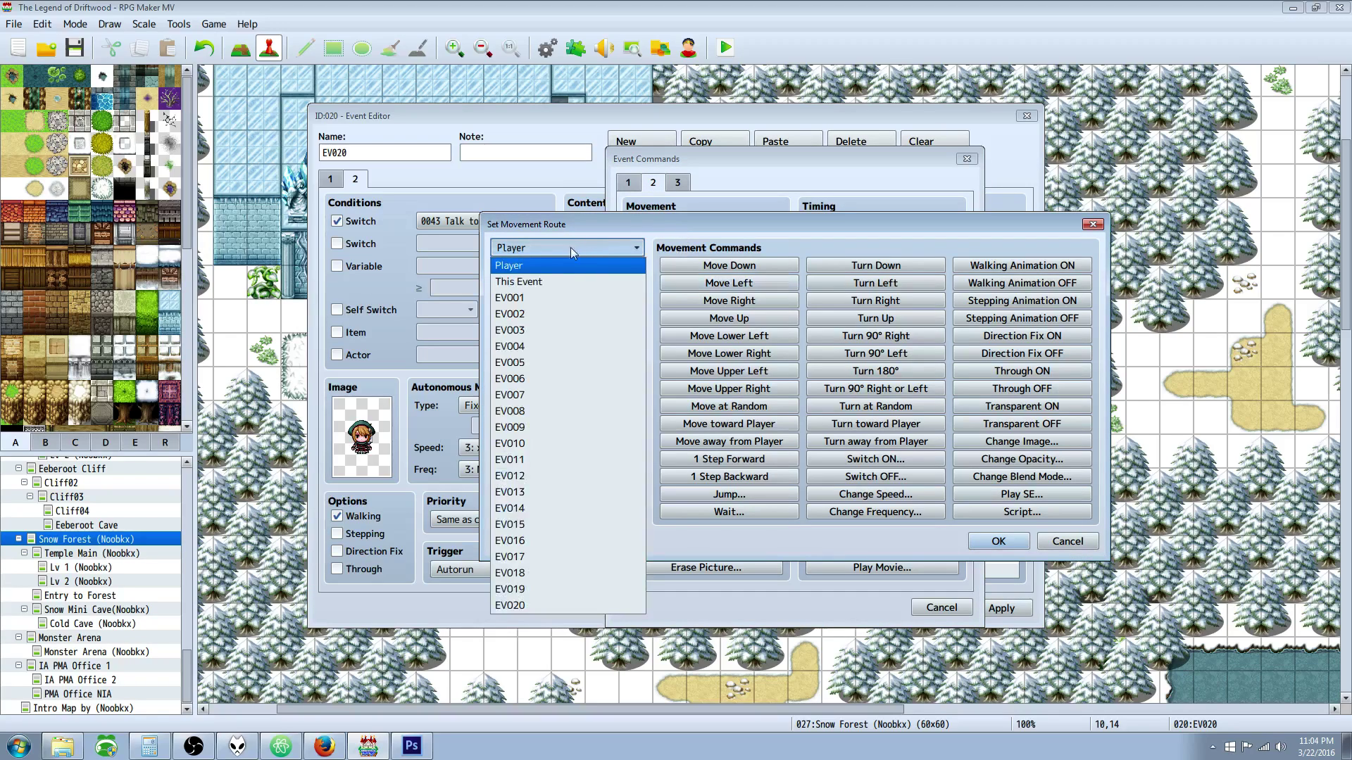
click(525, 283)
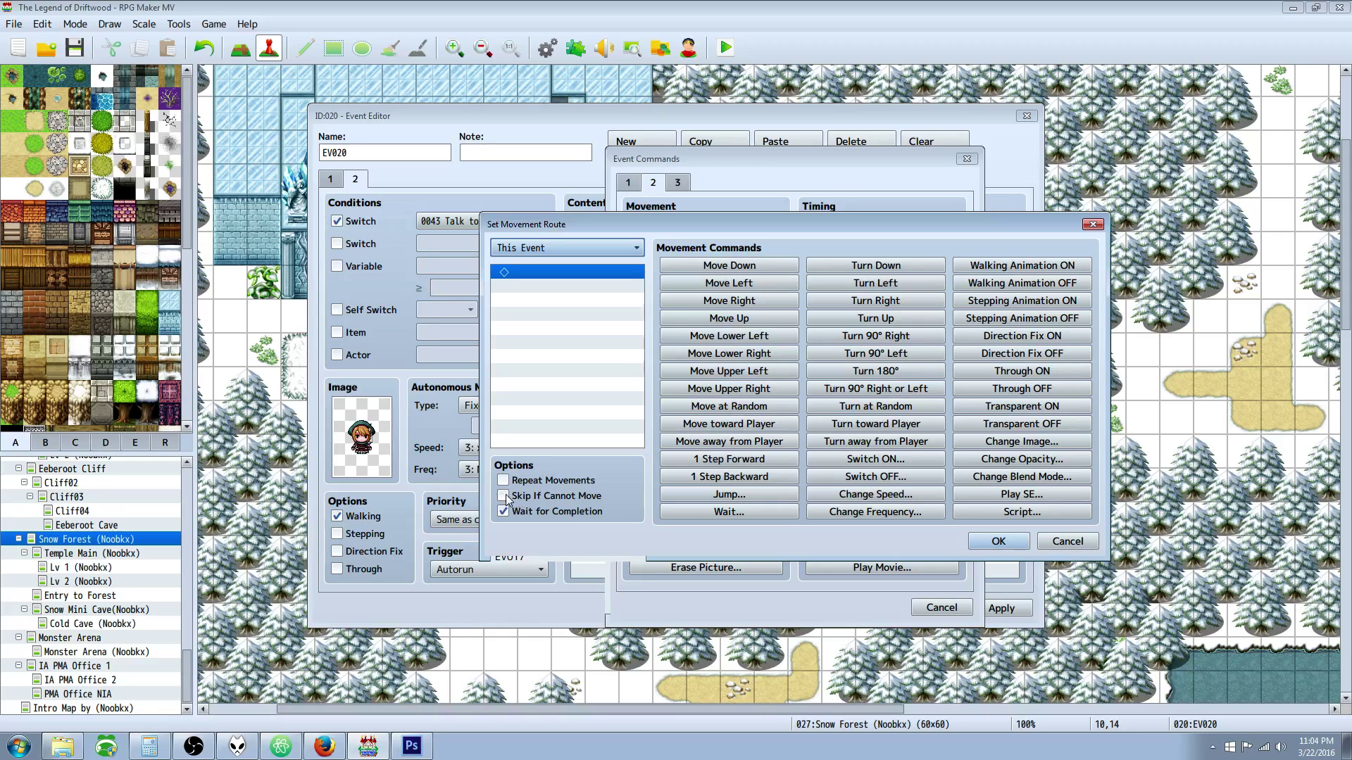
click(550, 498)
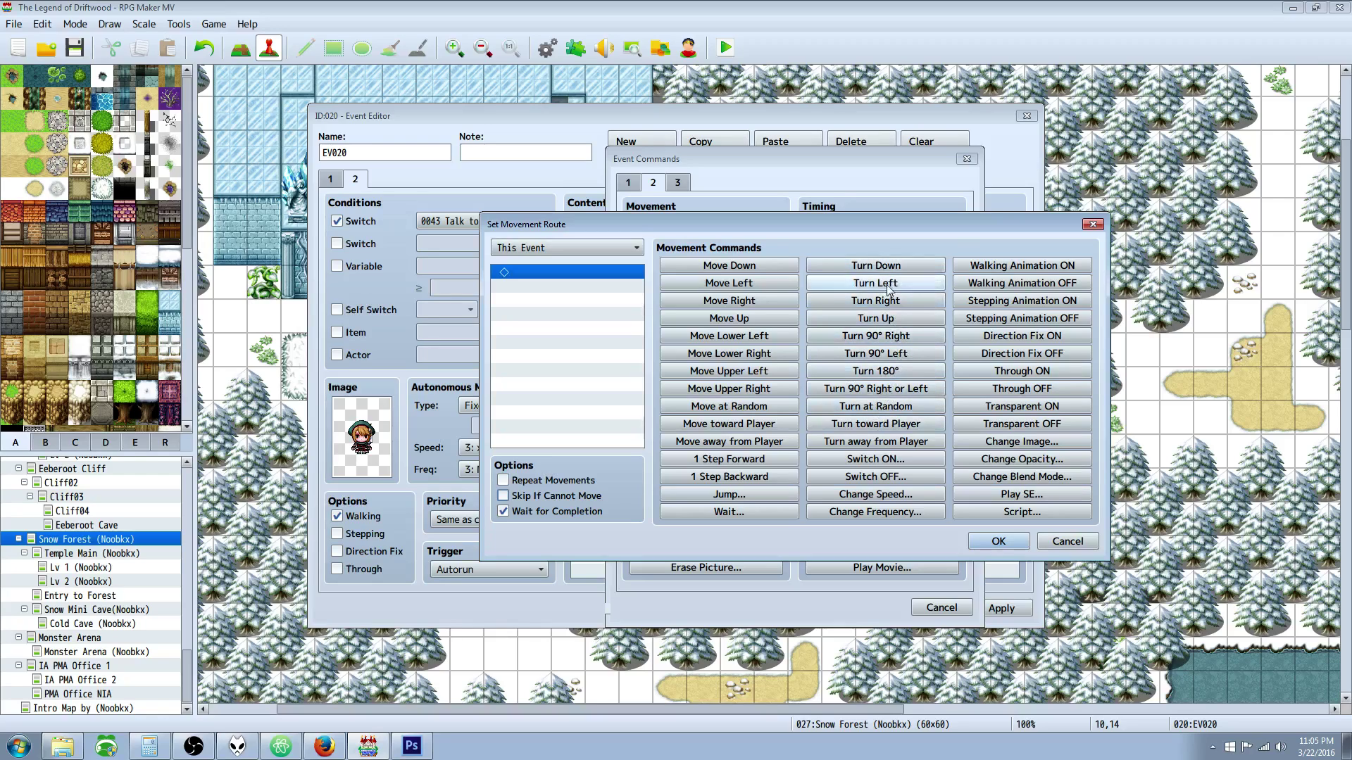
- Make the route move left twice then turn down, and confirm the event
click(751, 289)
click(751, 290)
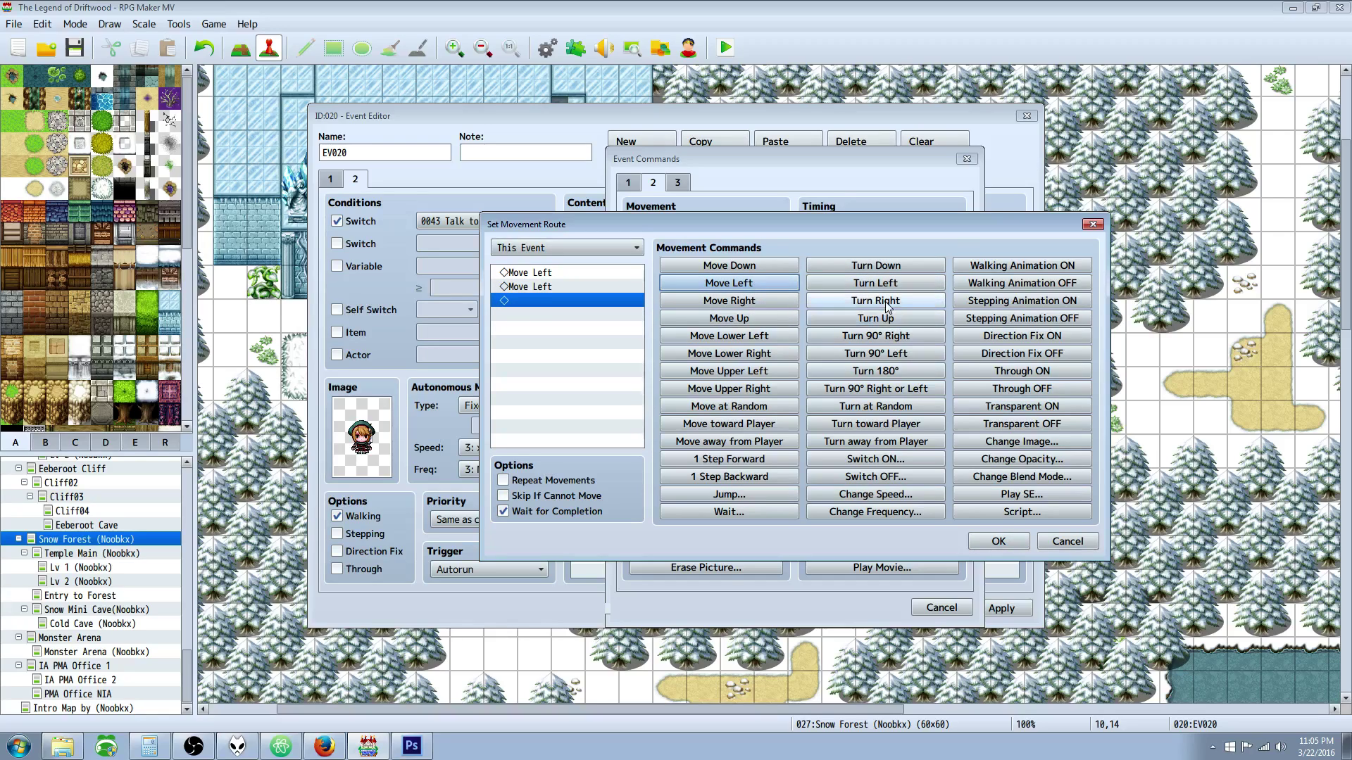
click(880, 266)
click(998, 541)
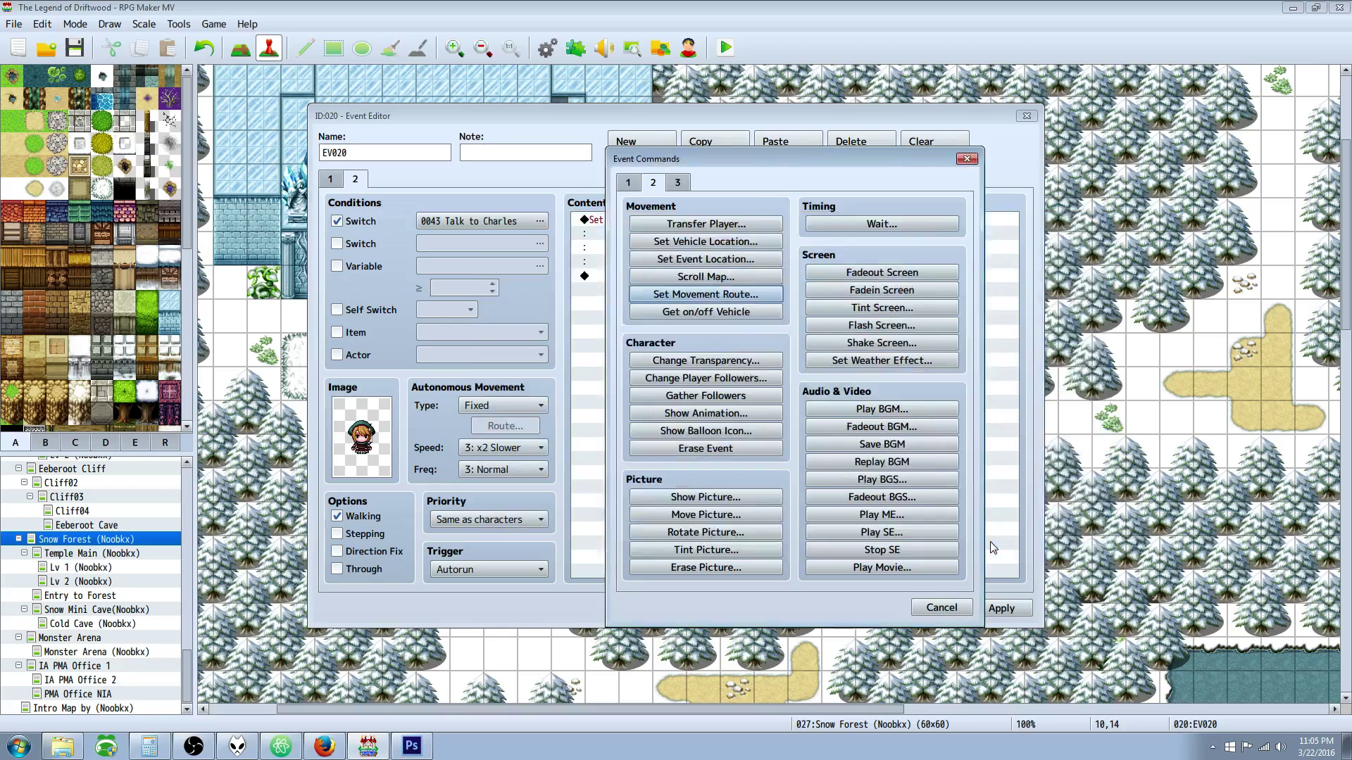
click(863, 609)
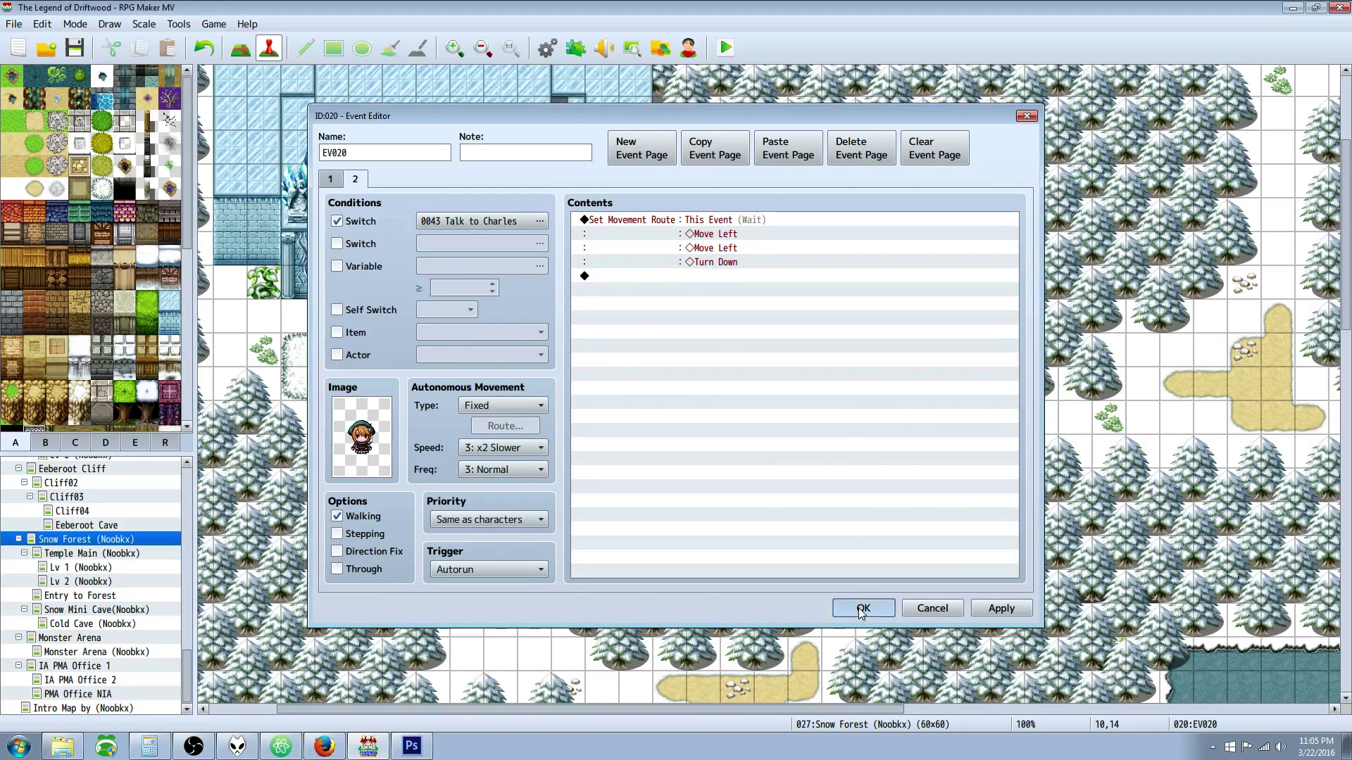
click(400, 350)
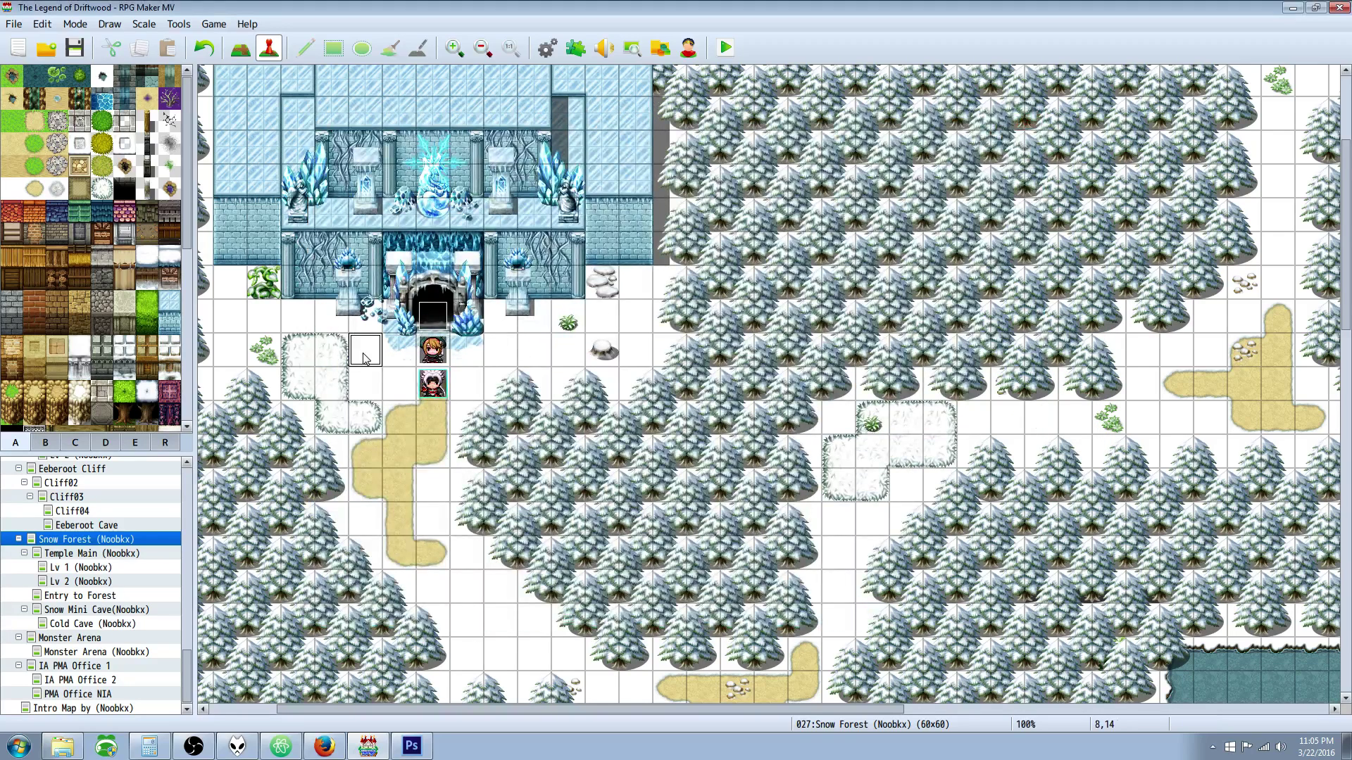
- Move the player start to tile 9,14, undo the move, and return to Map mode
drag(433, 384, 400, 350)
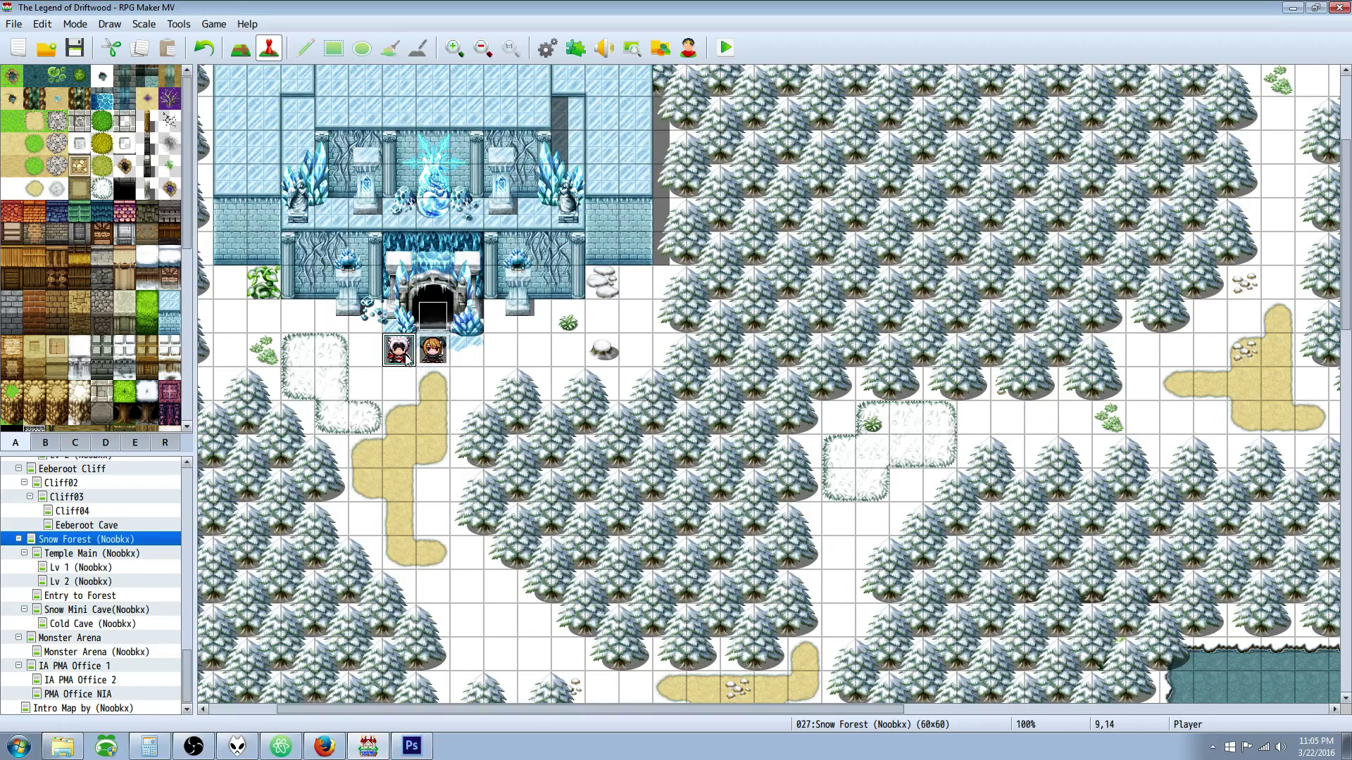
click(434, 387)
key(ctrl+z)
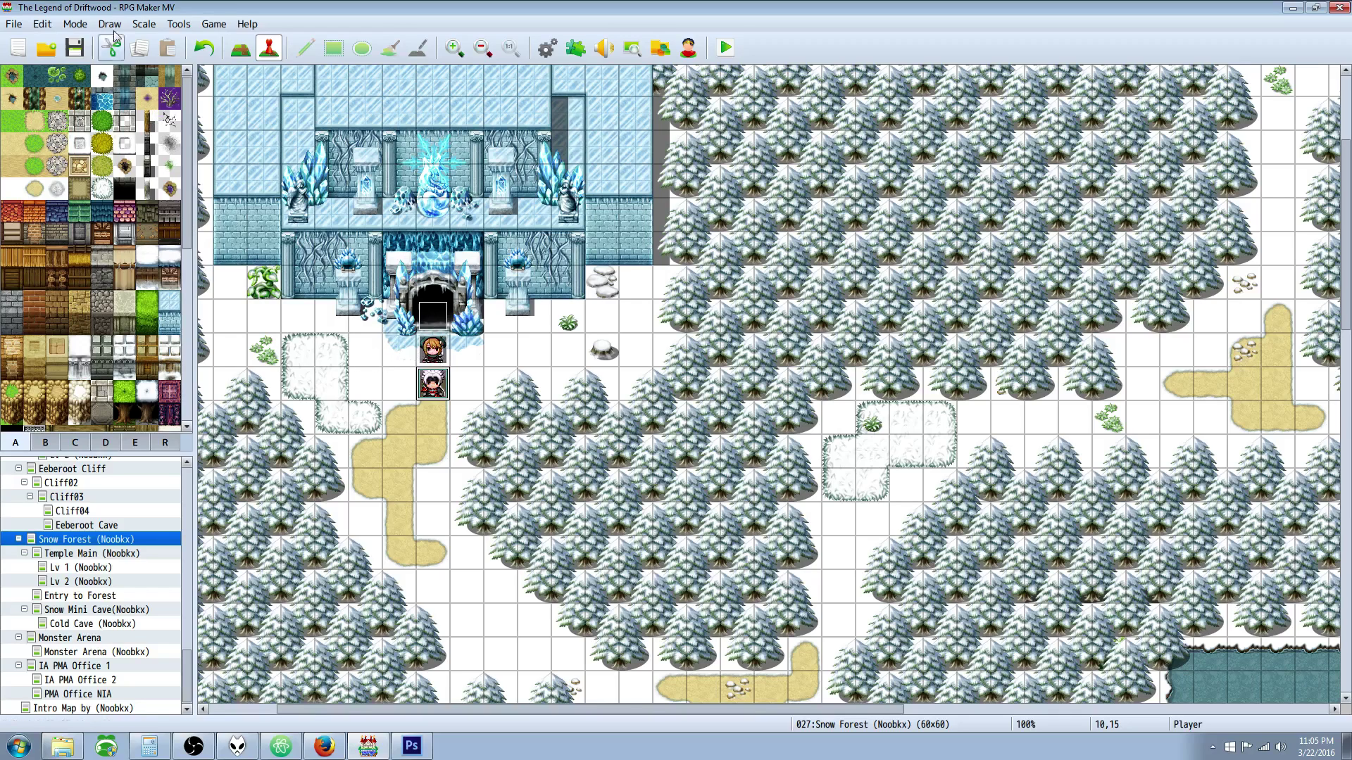
click(246, 51)
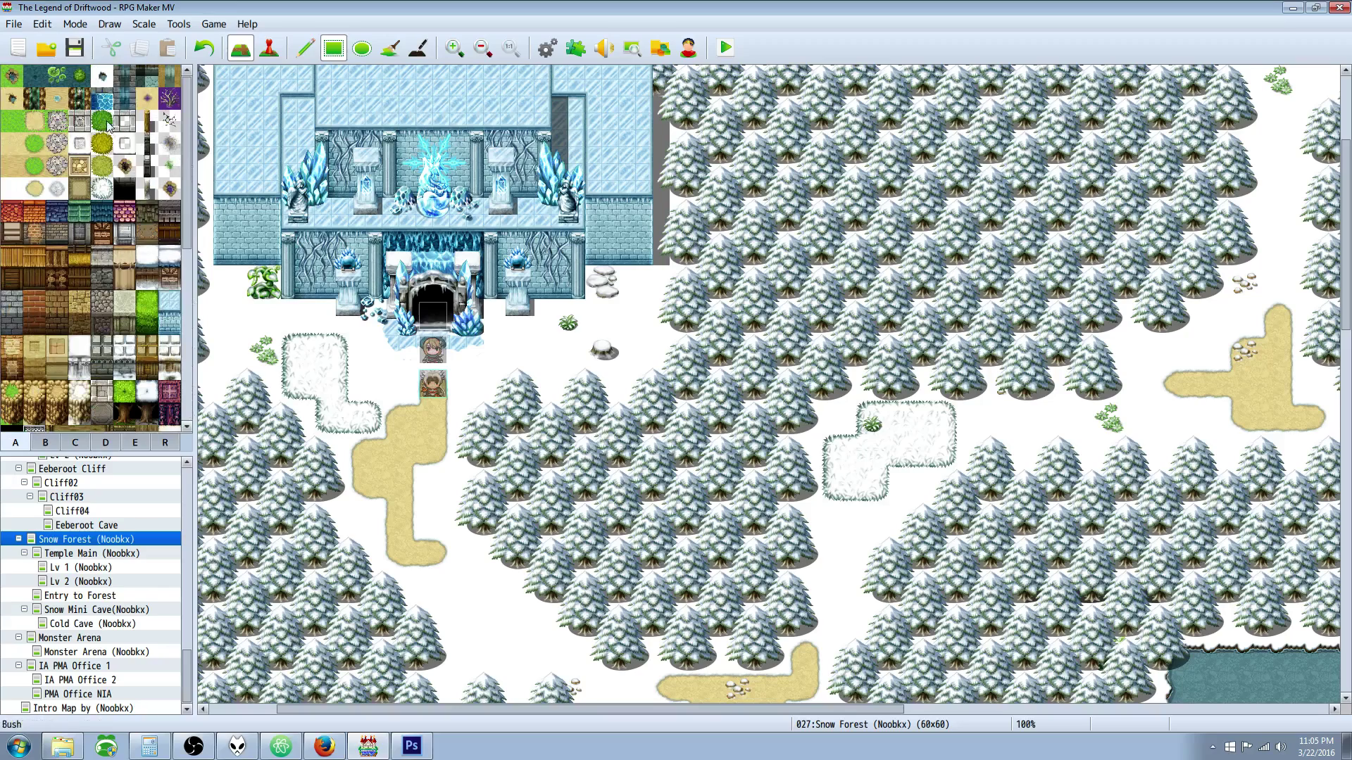
- Paint four tileset-B boulders along row 15 left of the NPC, undoing the extra one at 5,15
click(51, 442)
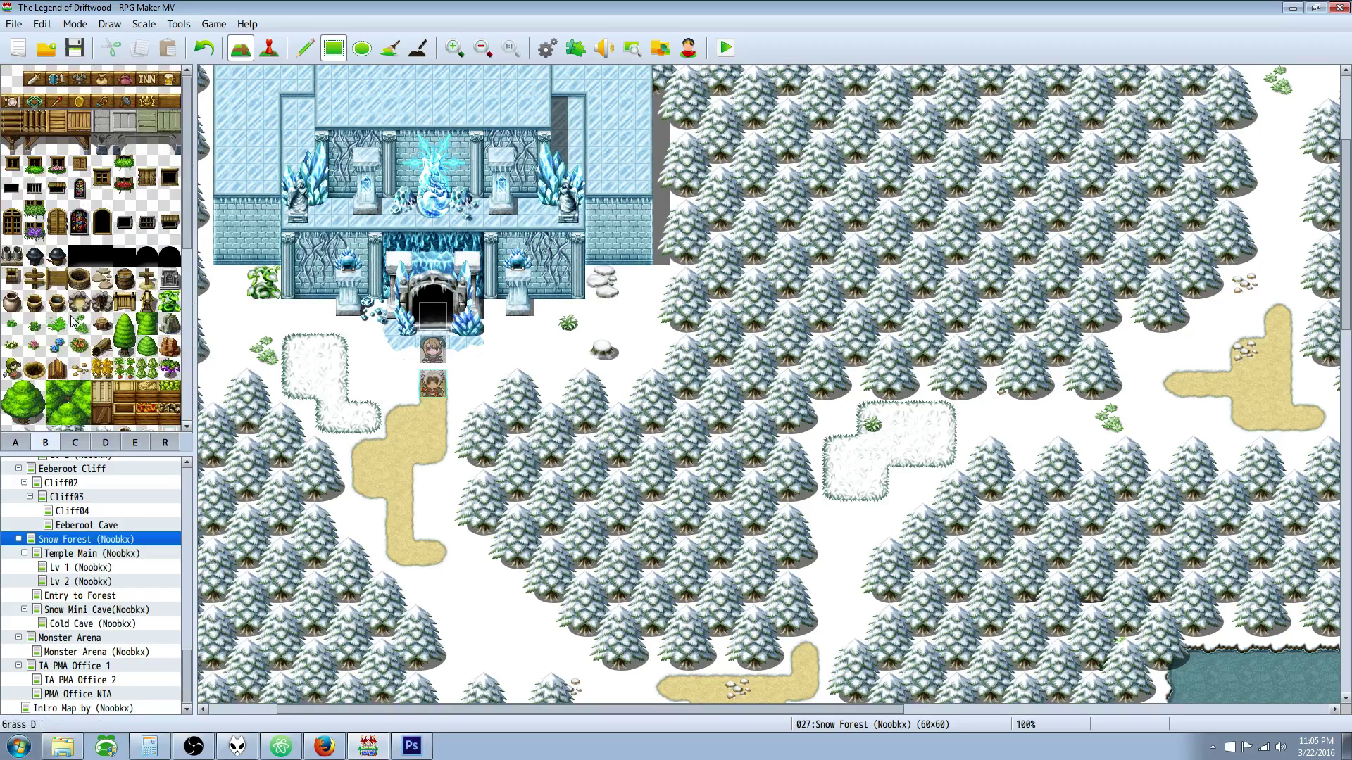
click(172, 325)
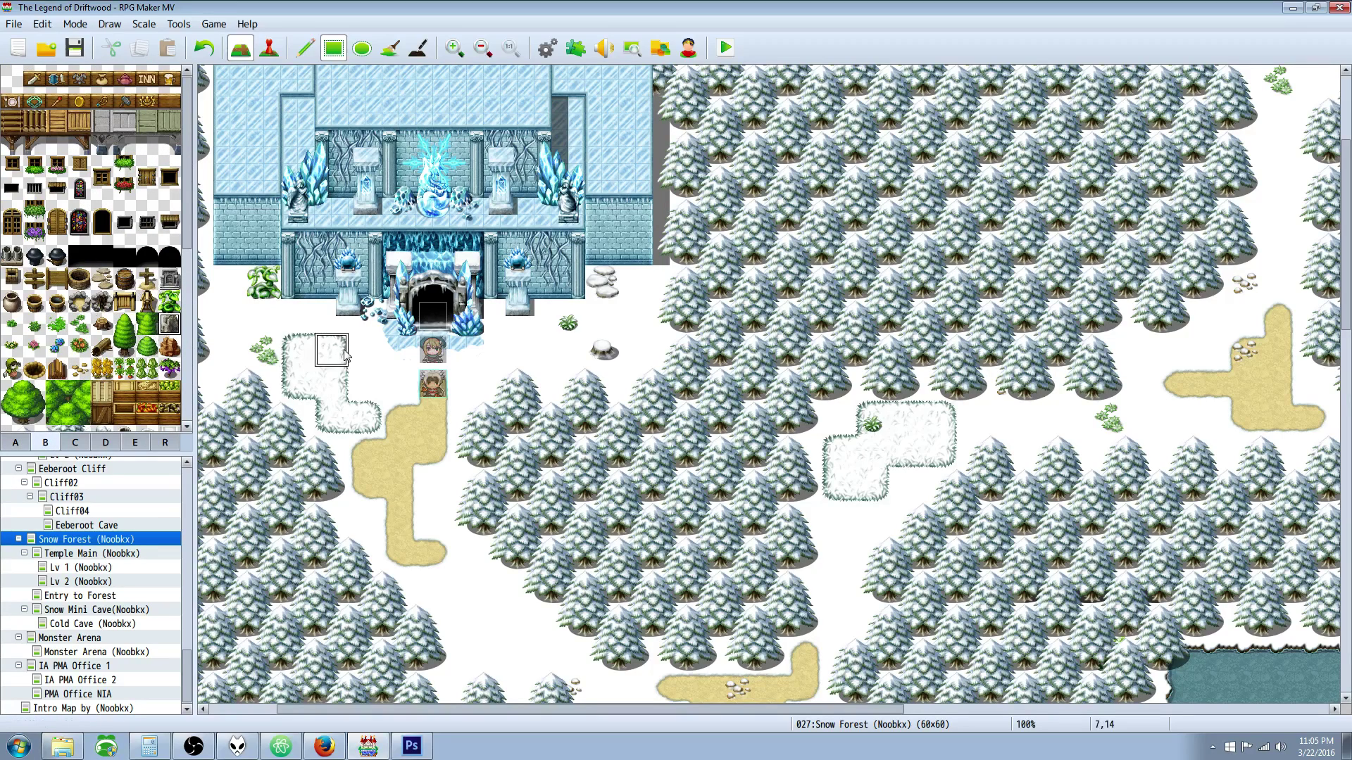
drag(399, 383, 304, 377)
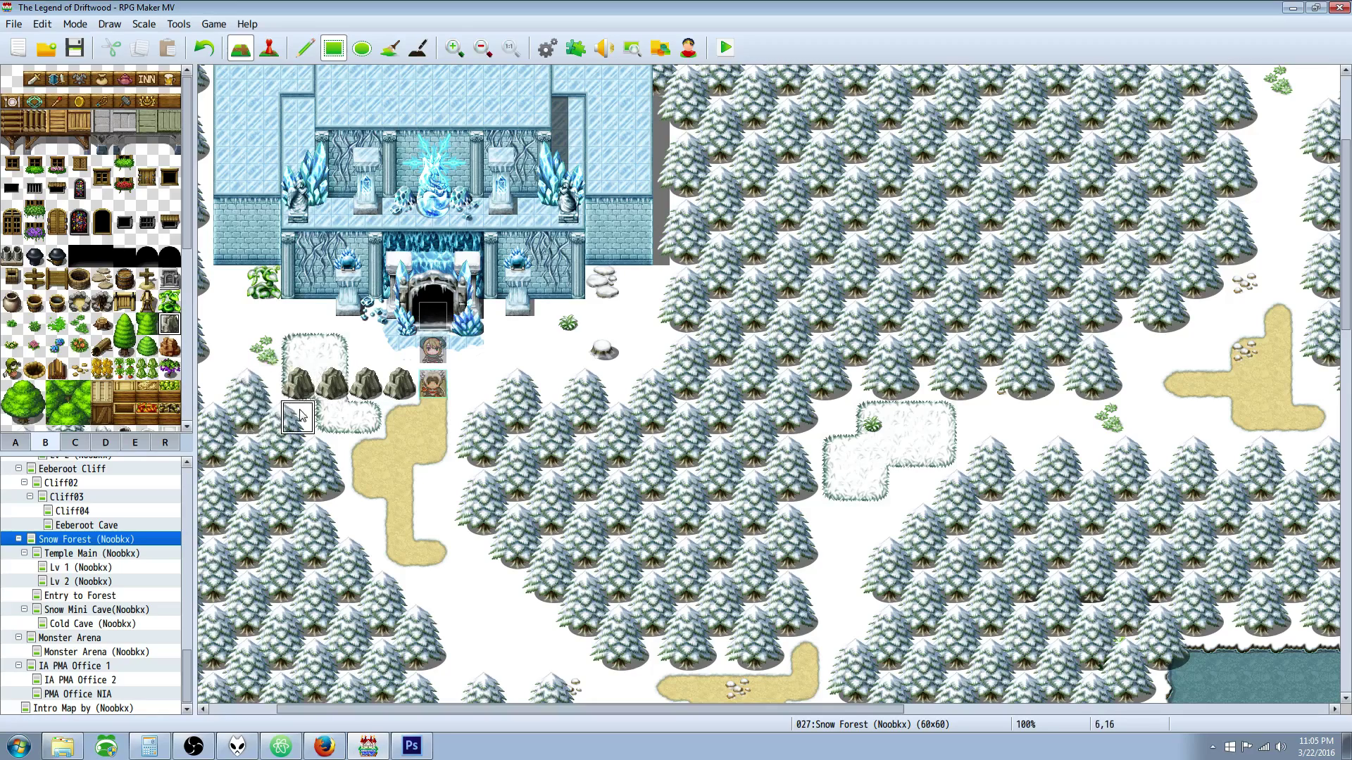
click(272, 388)
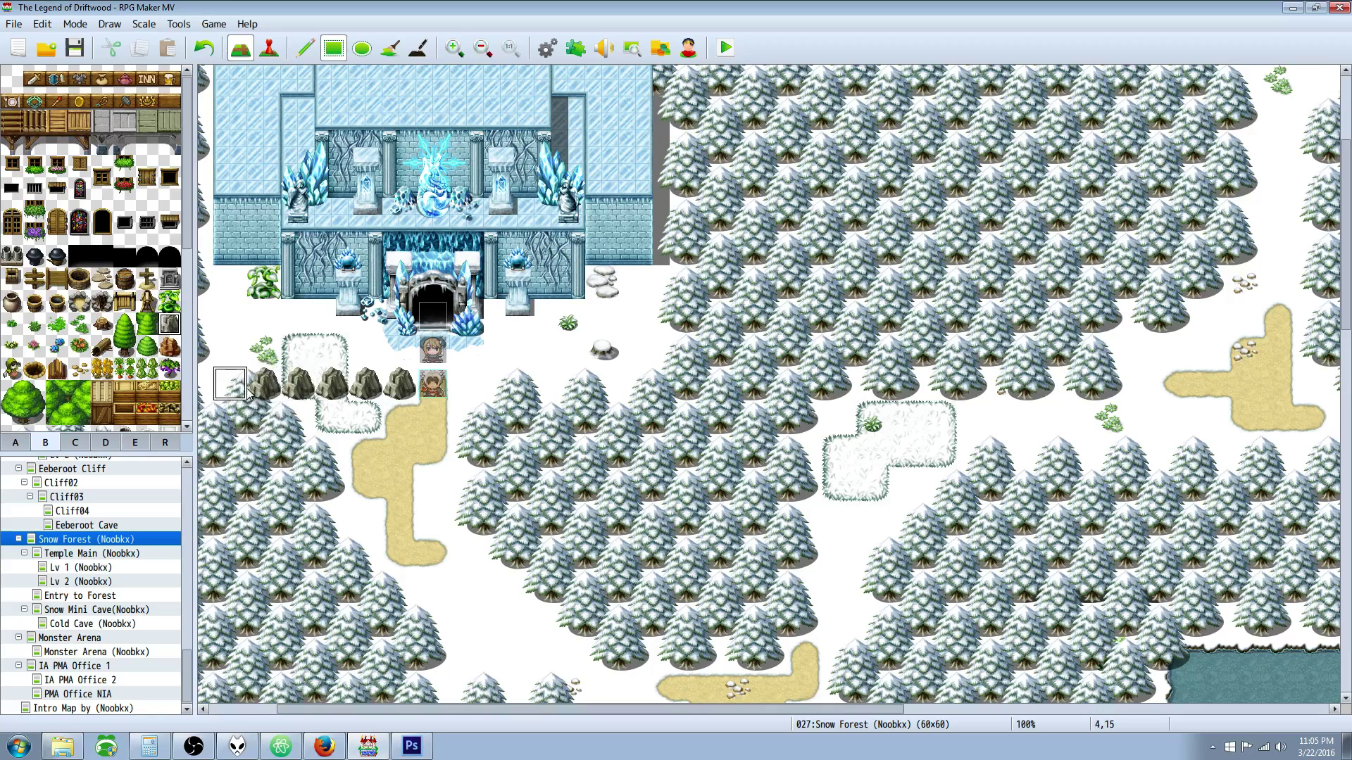
click(202, 54)
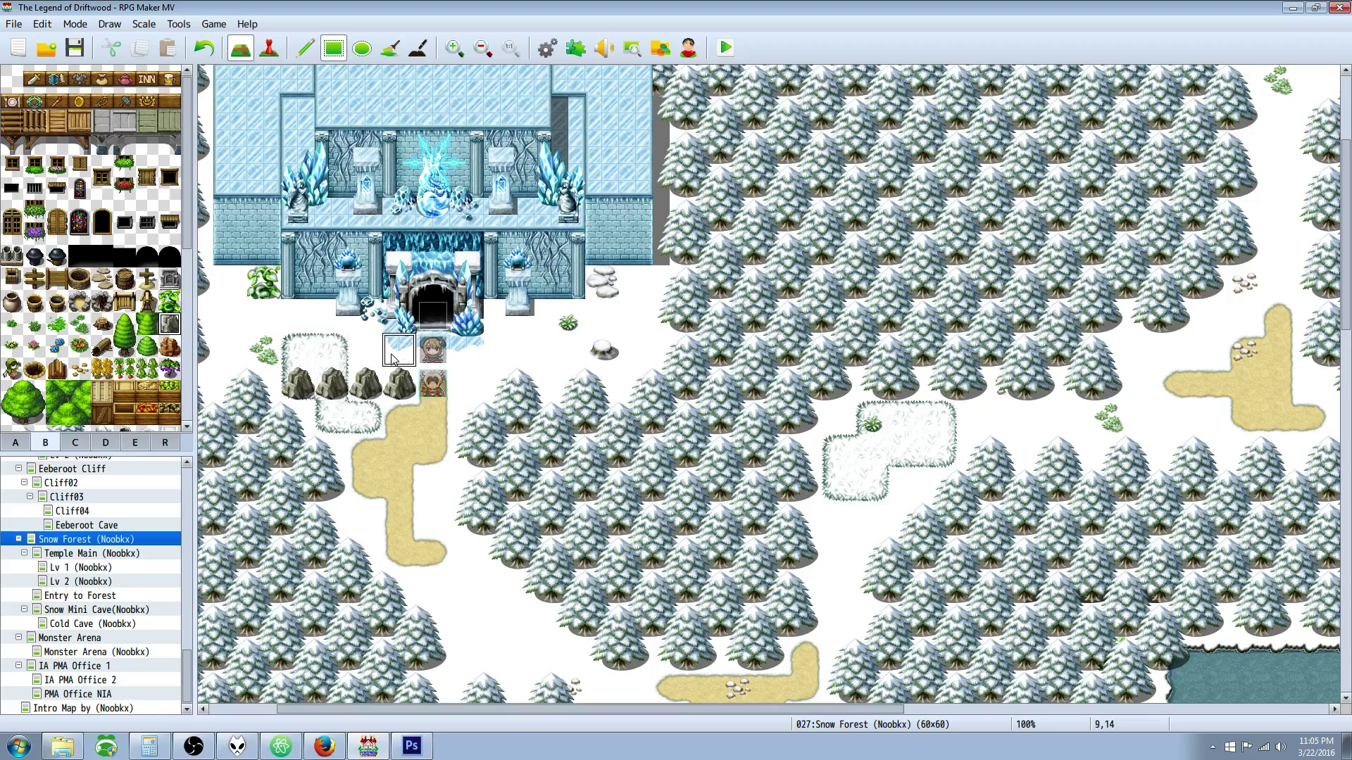
- Replace Turn Down with Turn Right at the end of EV020 page 2's movement route
click(261, 47)
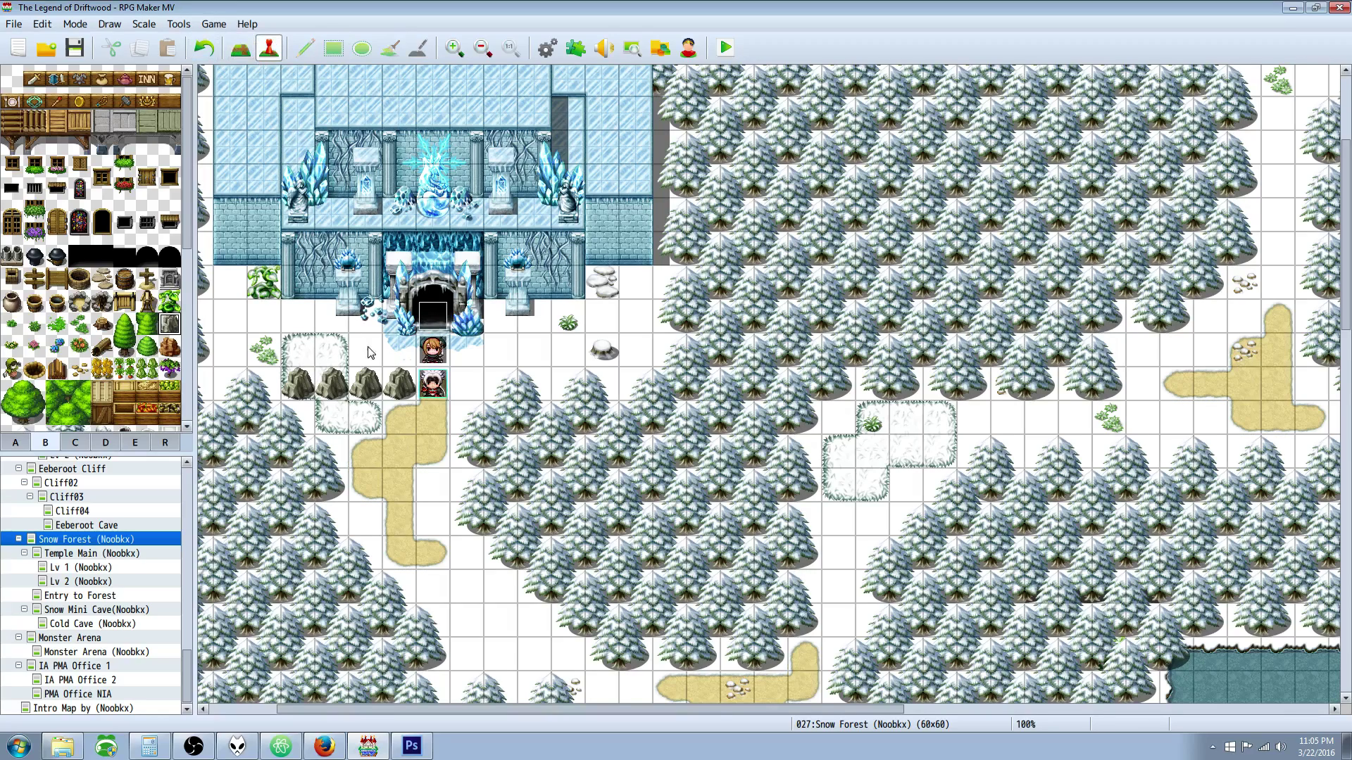
right_click(425, 350)
click(456, 367)
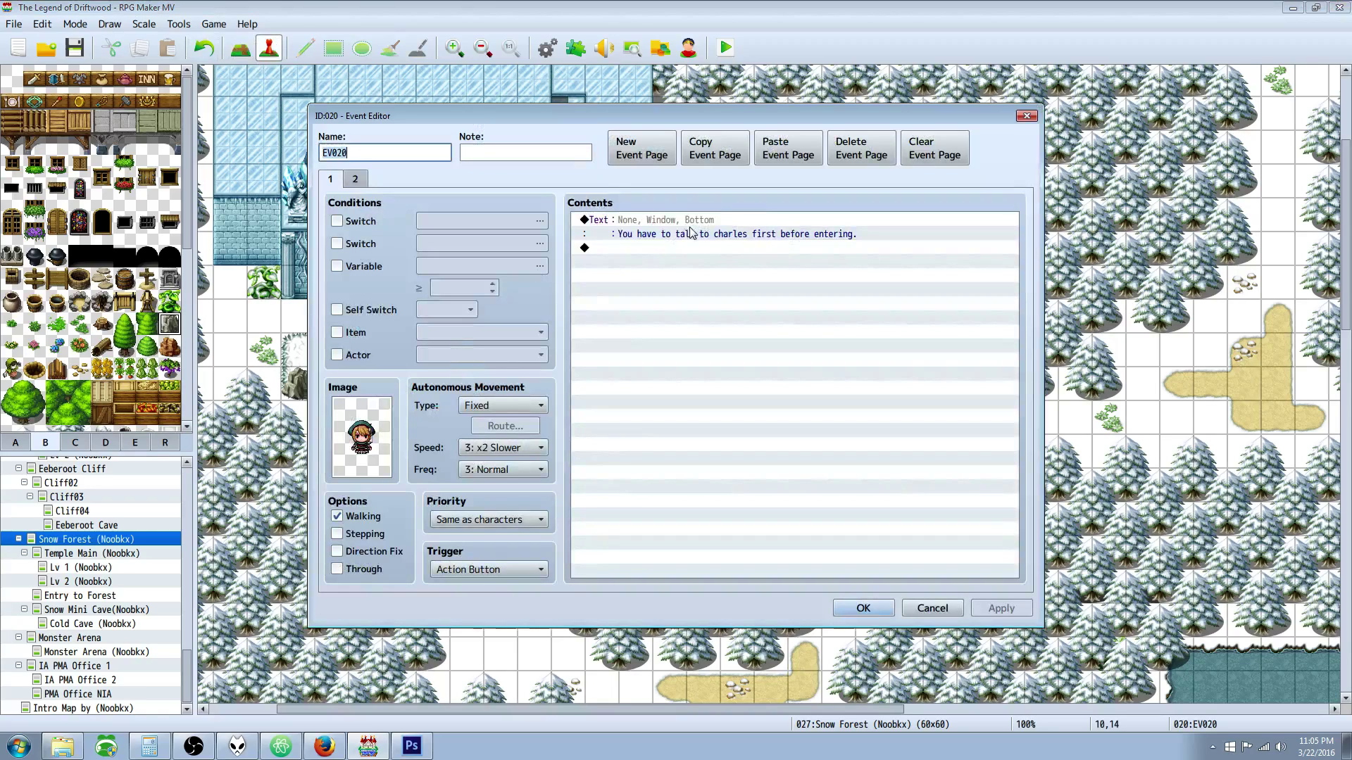
click(354, 179)
click(609, 221)
right_click(610, 222)
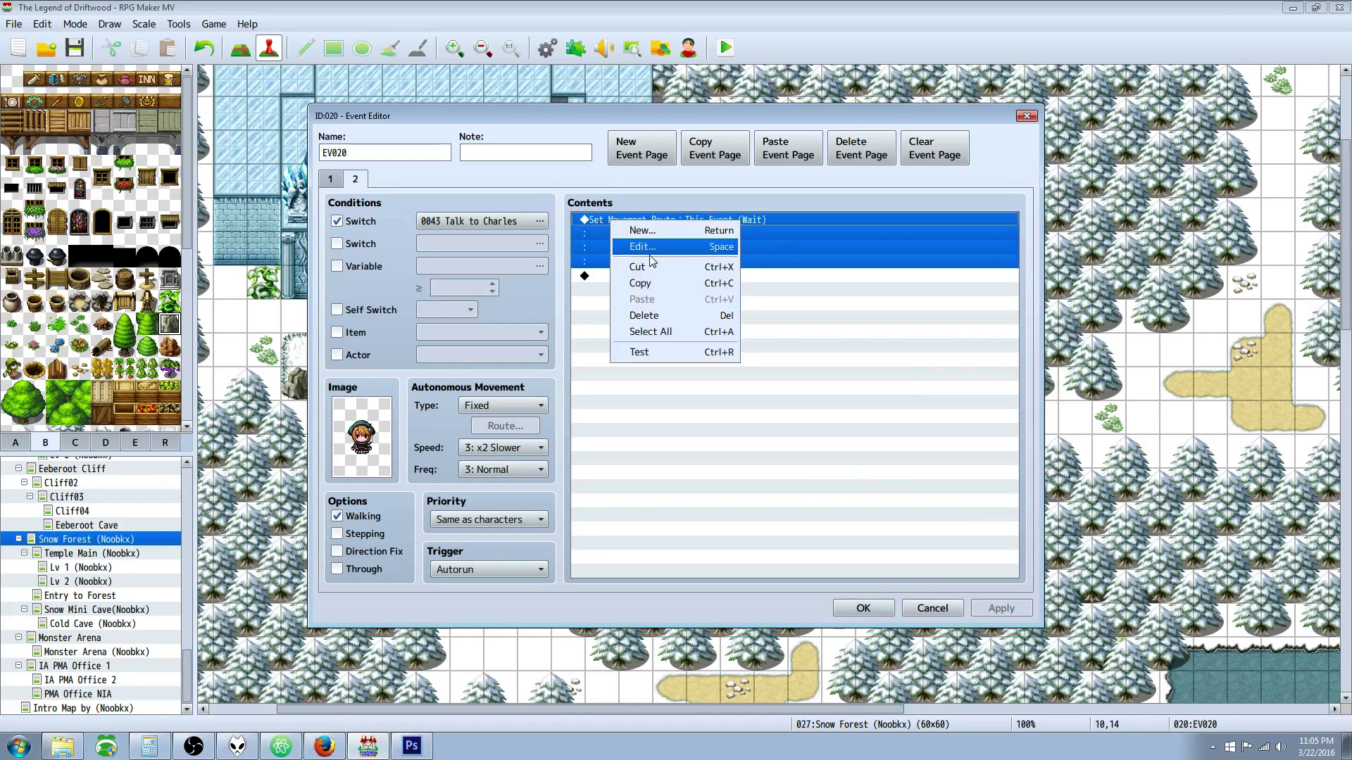
click(649, 233)
click(506, 301)
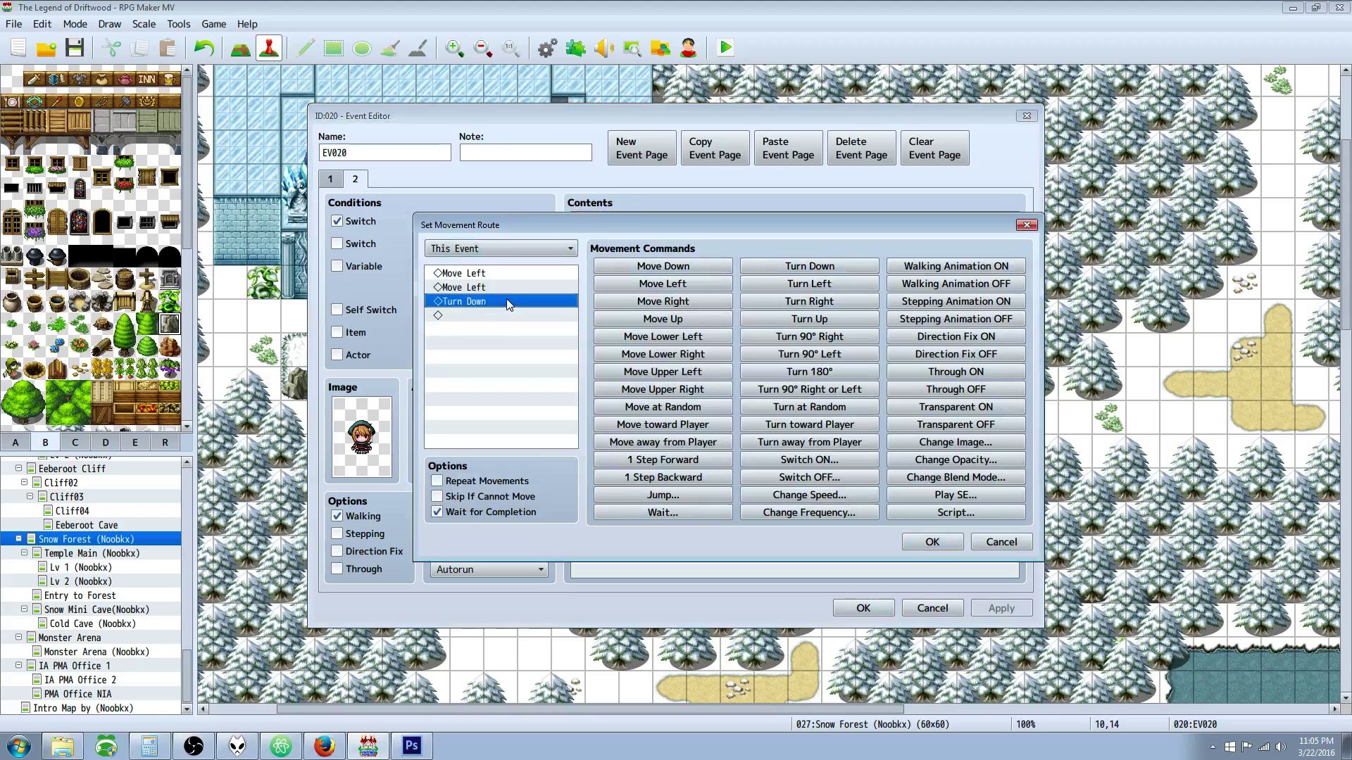
key(Delete)
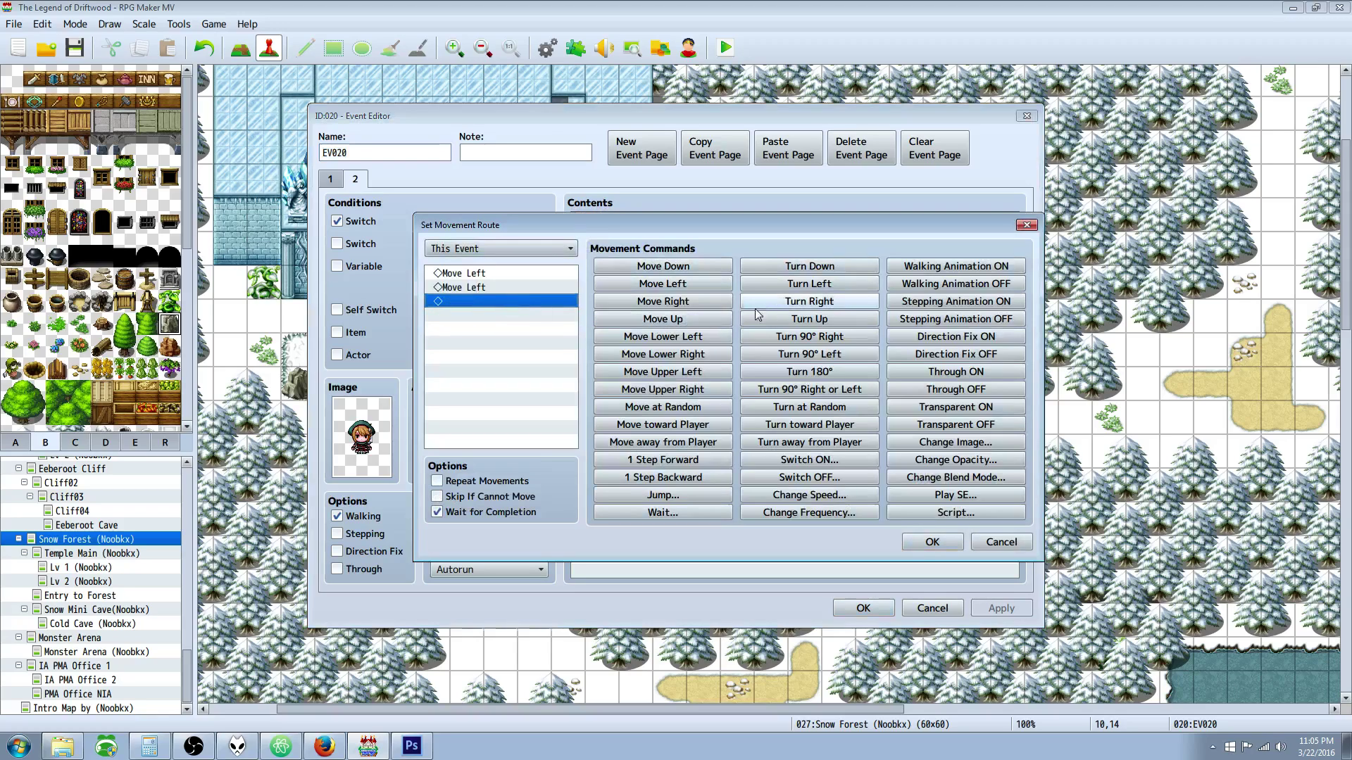
click(809, 302)
click(932, 542)
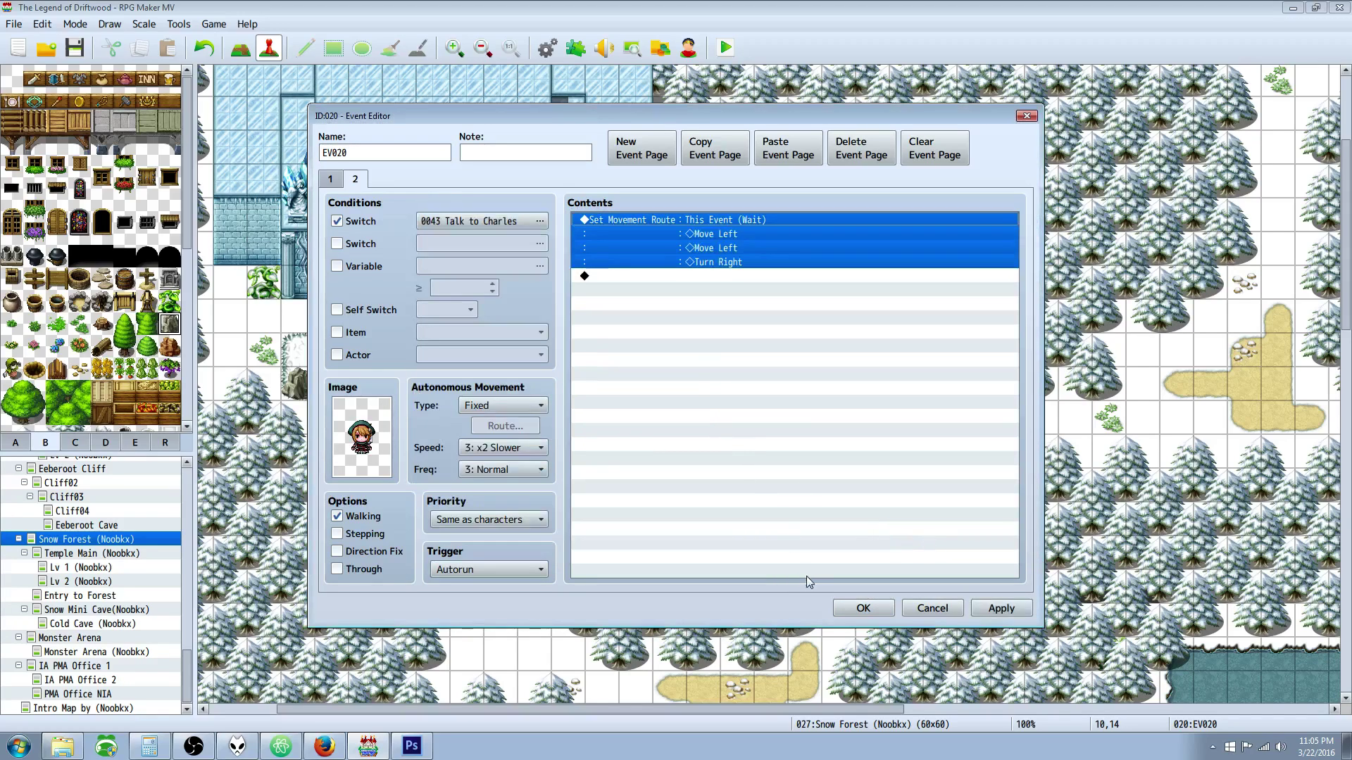
click(837, 607)
- Save the project, recheck EV020 page 2, and start a new event at tile 16,12
click(400, 350)
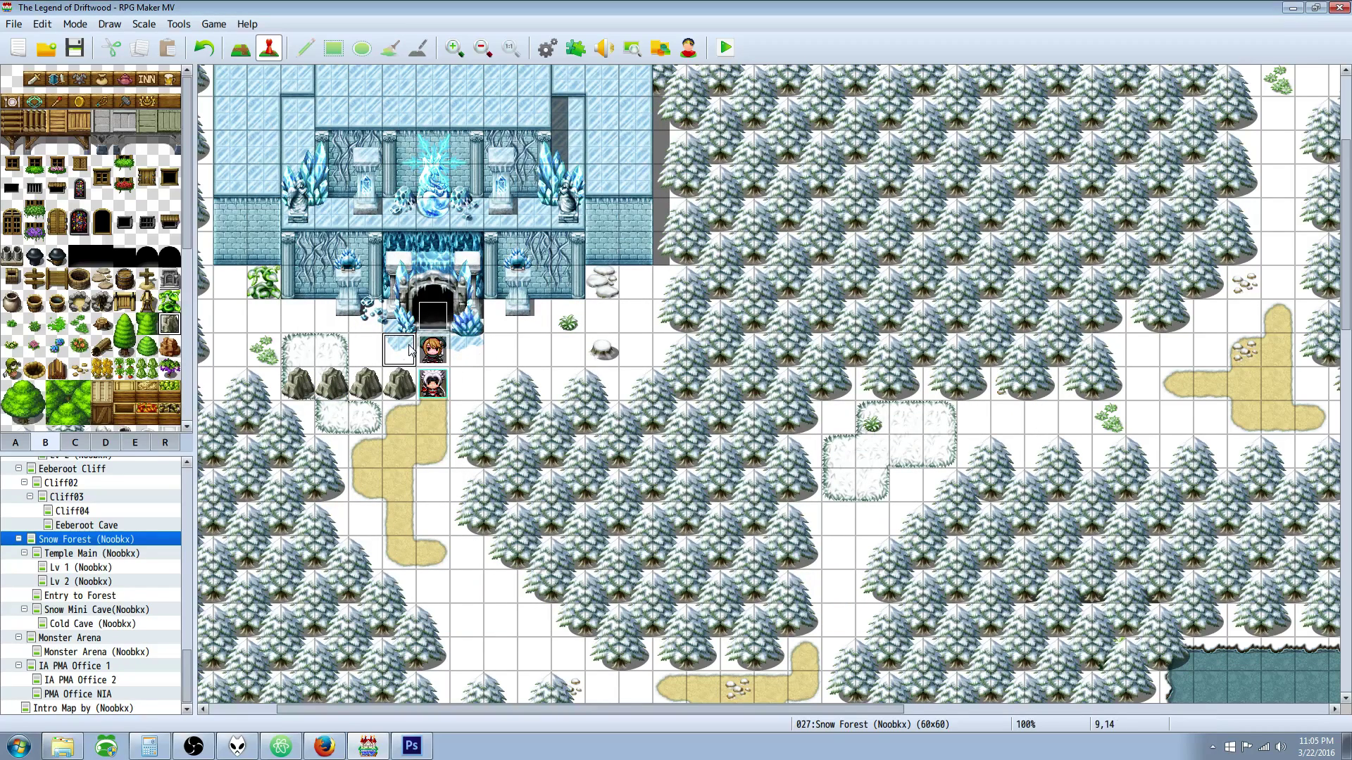
click(366, 350)
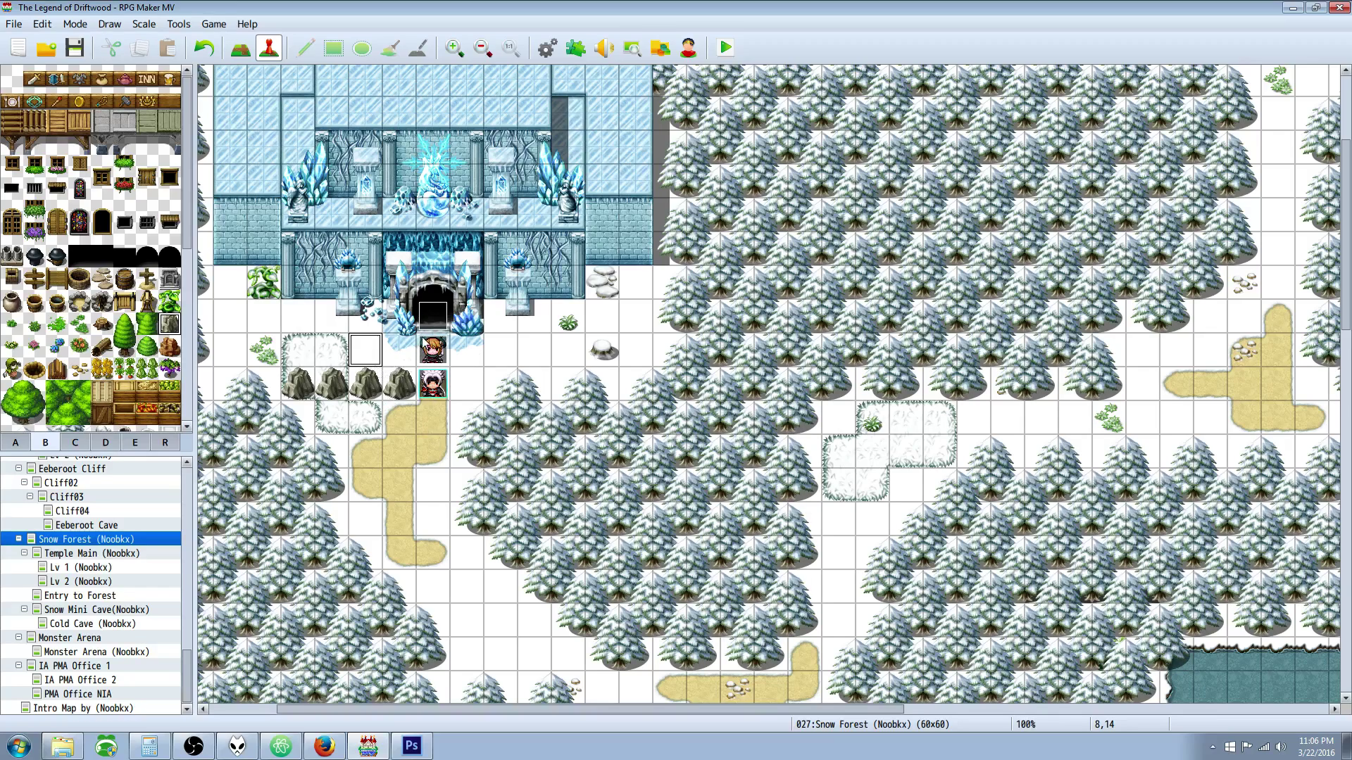
click(73, 47)
right_click(438, 351)
click(486, 358)
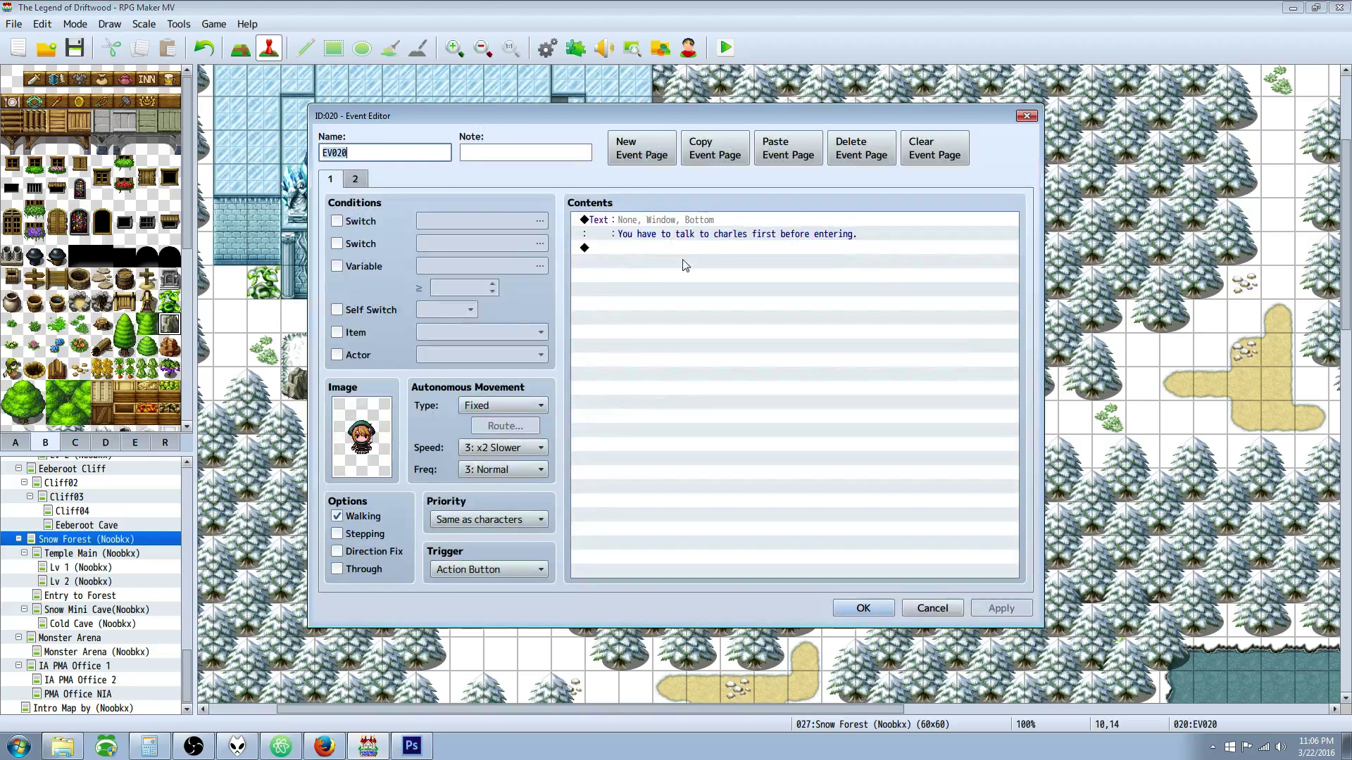
click(355, 180)
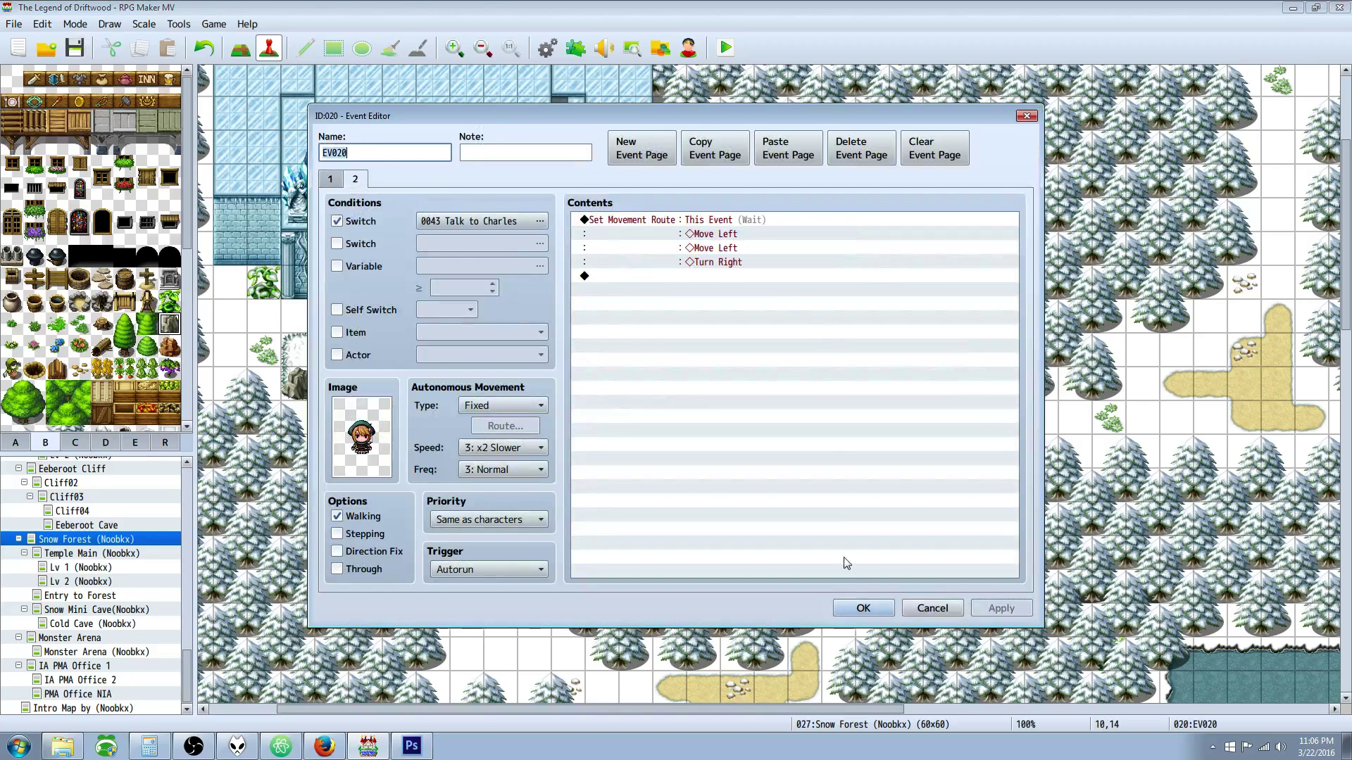
click(863, 608)
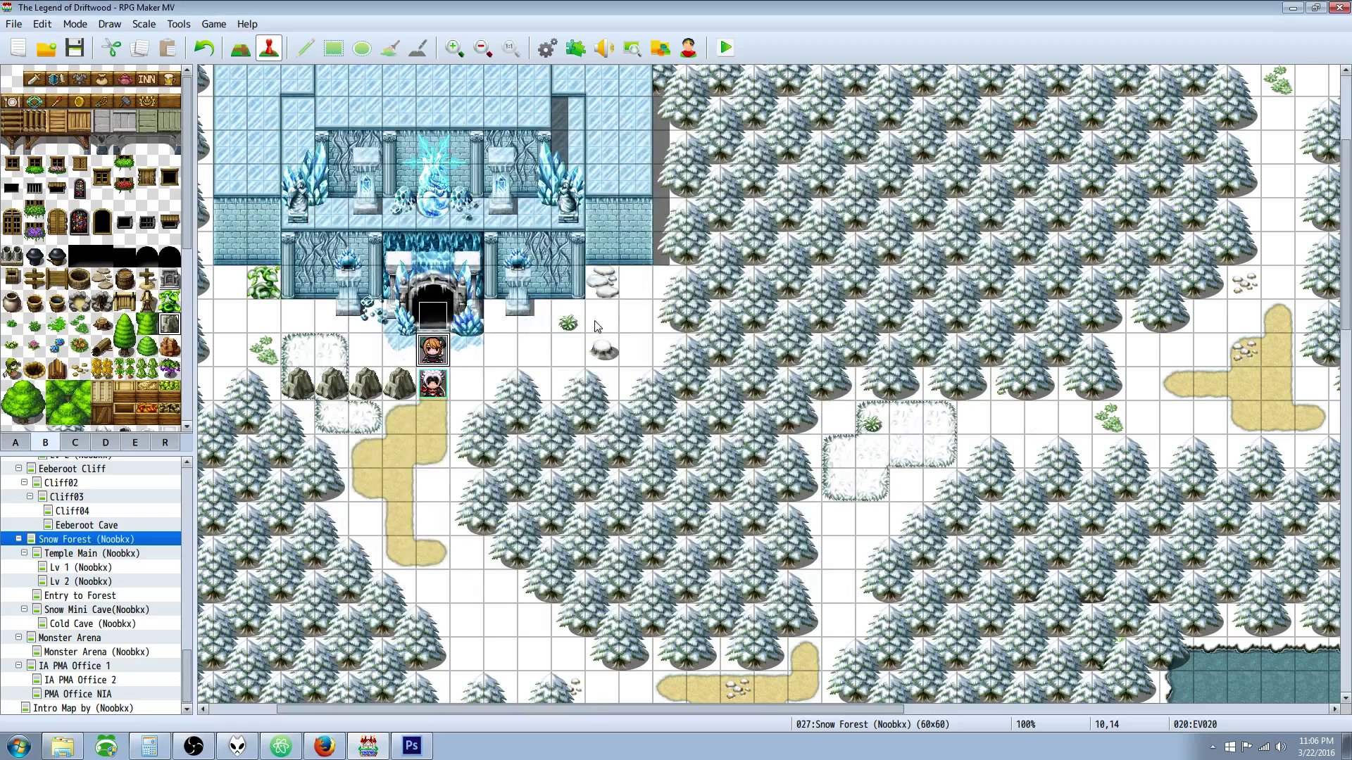
right_click(636, 290)
click(649, 316)
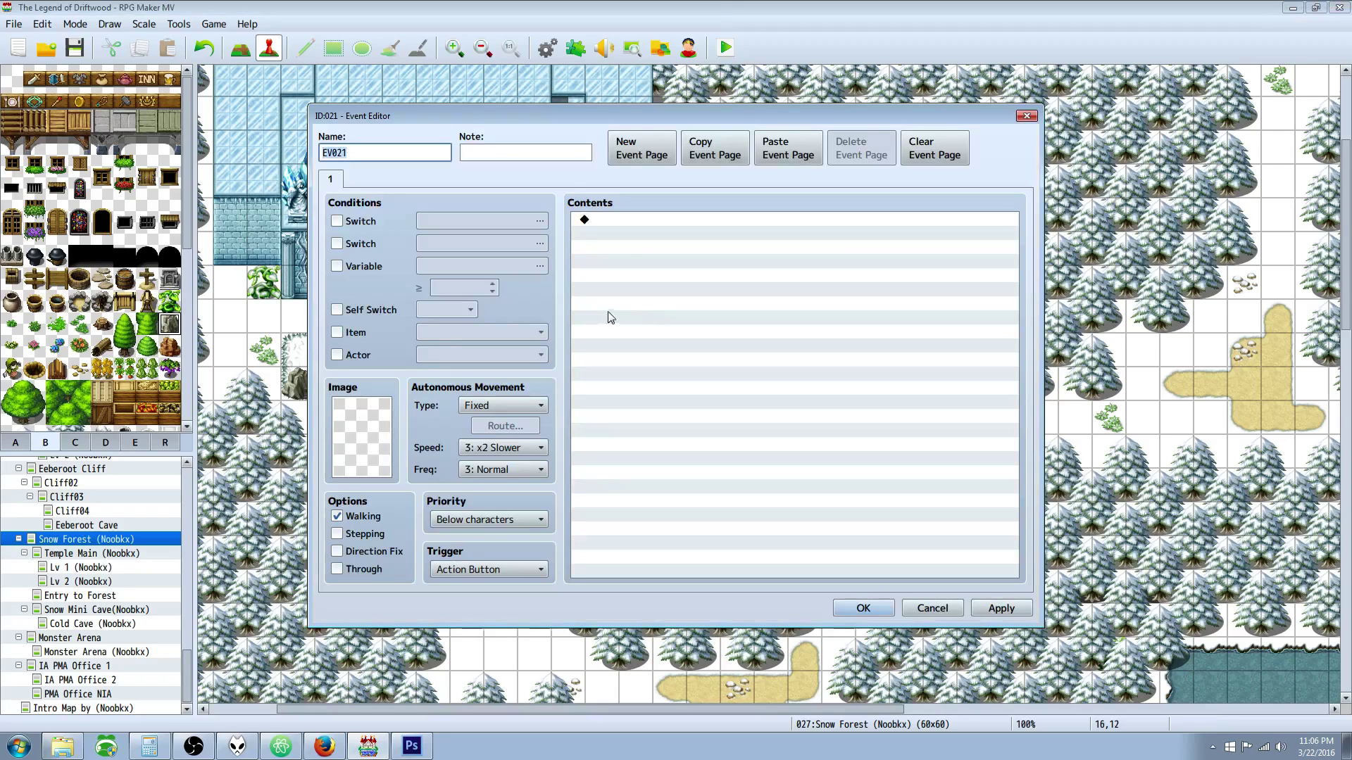
- Browse the character sheets and give EV021 the helmeted InstanceActorWalk17 sprite
double_click(362, 437)
click(497, 424)
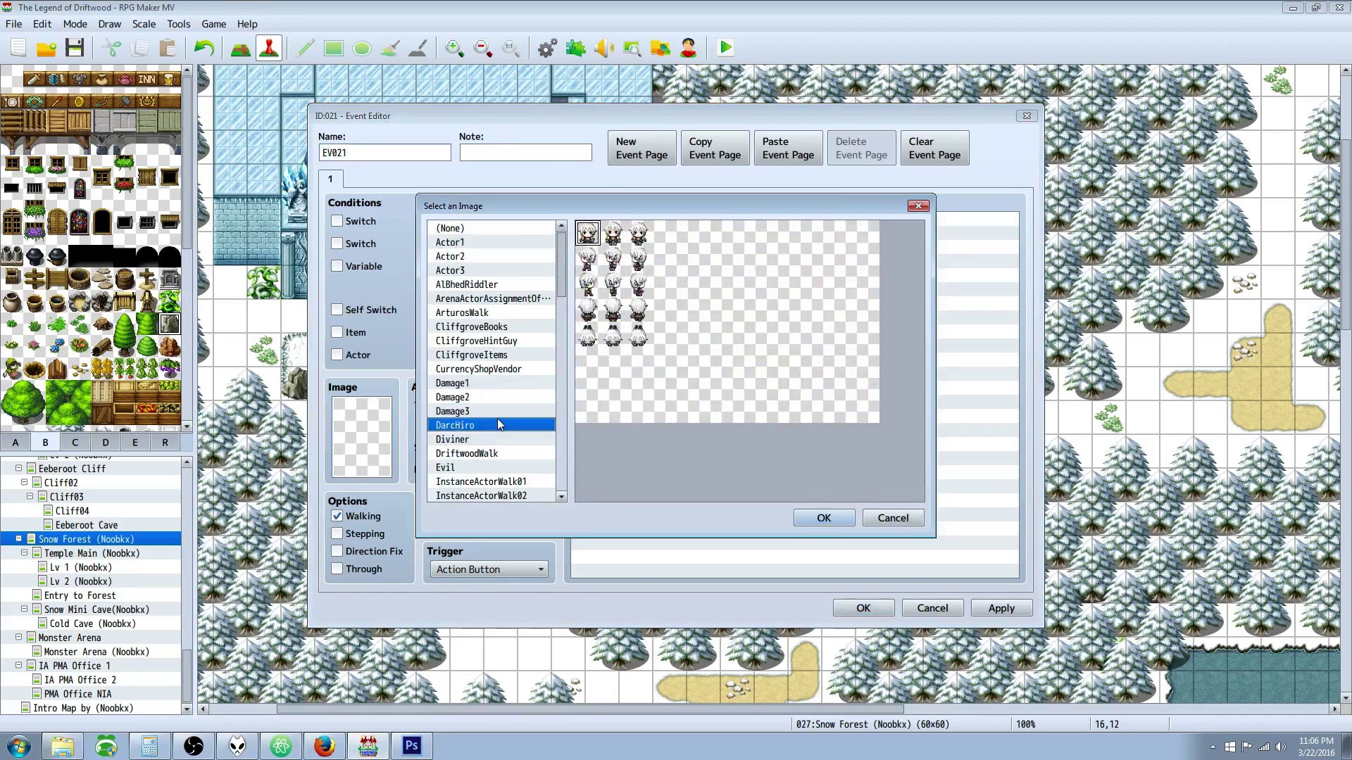
click(509, 454)
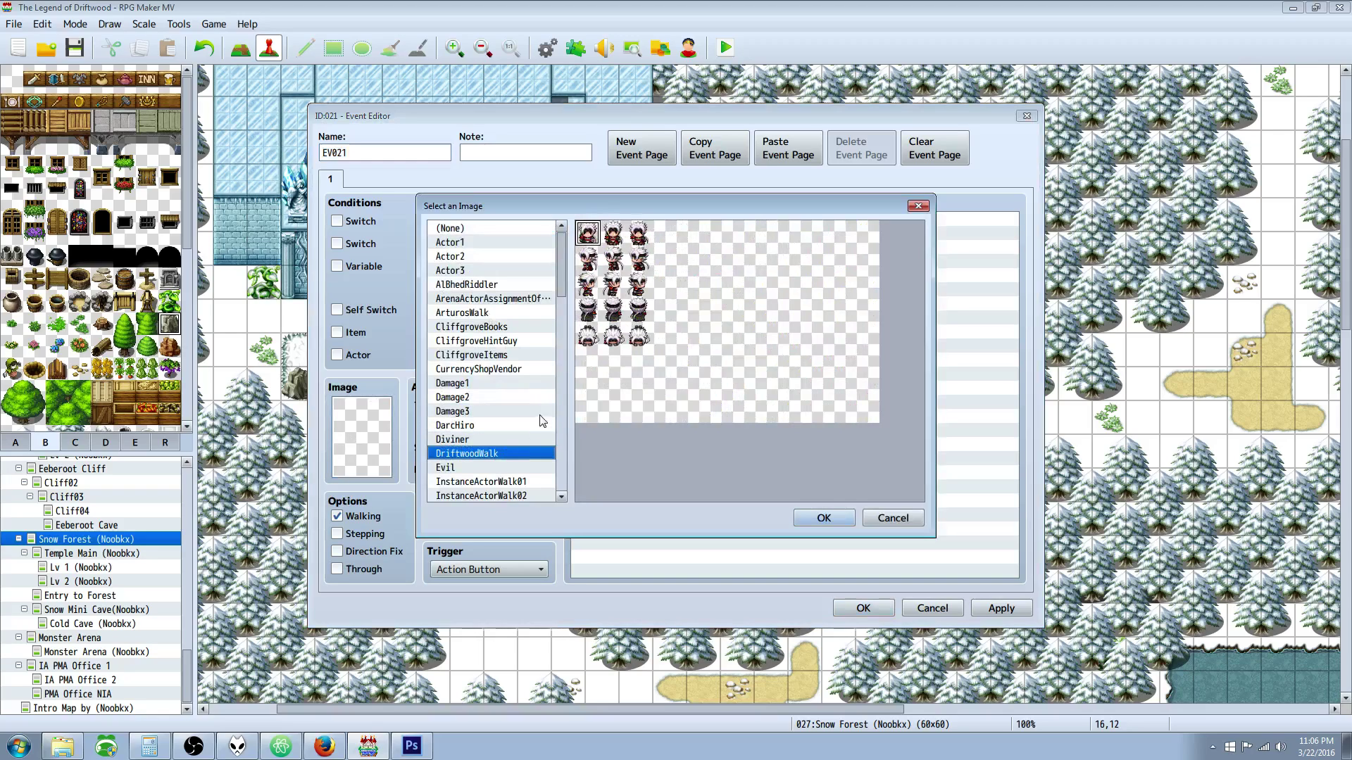
click(514, 481)
scroll(514, 482, down, 2)
click(516, 467)
scroll(516, 470, down, 1)
scroll(516, 469, down, 5)
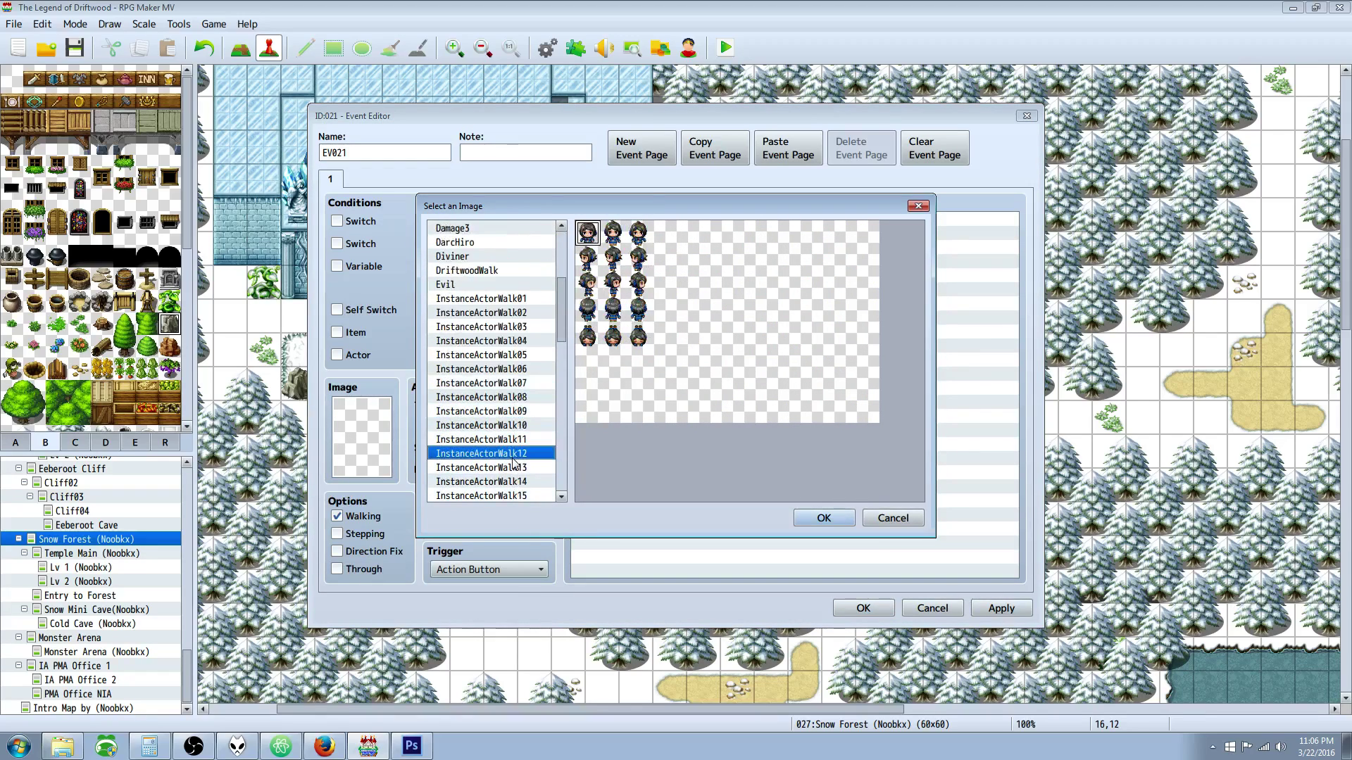
click(491, 483)
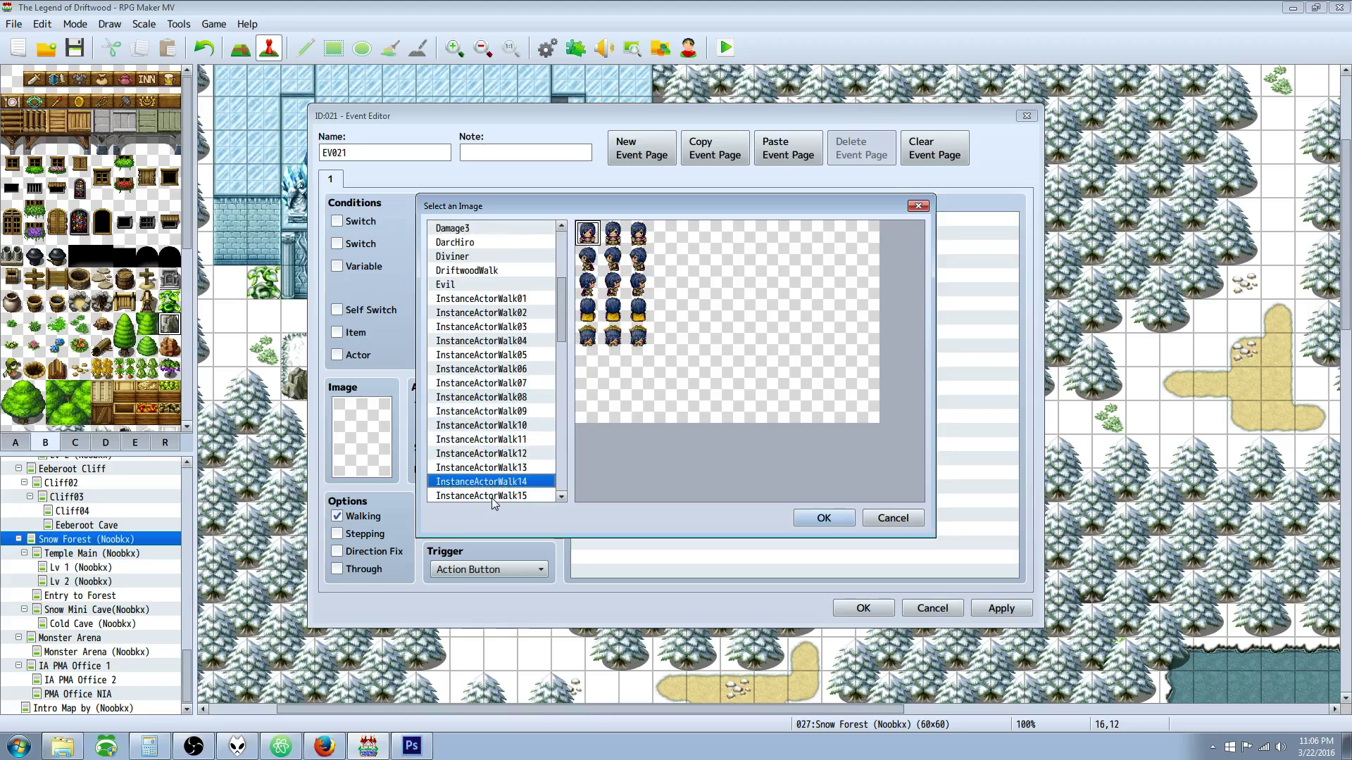
scroll(493, 479, down, 5)
click(492, 471)
click(501, 440)
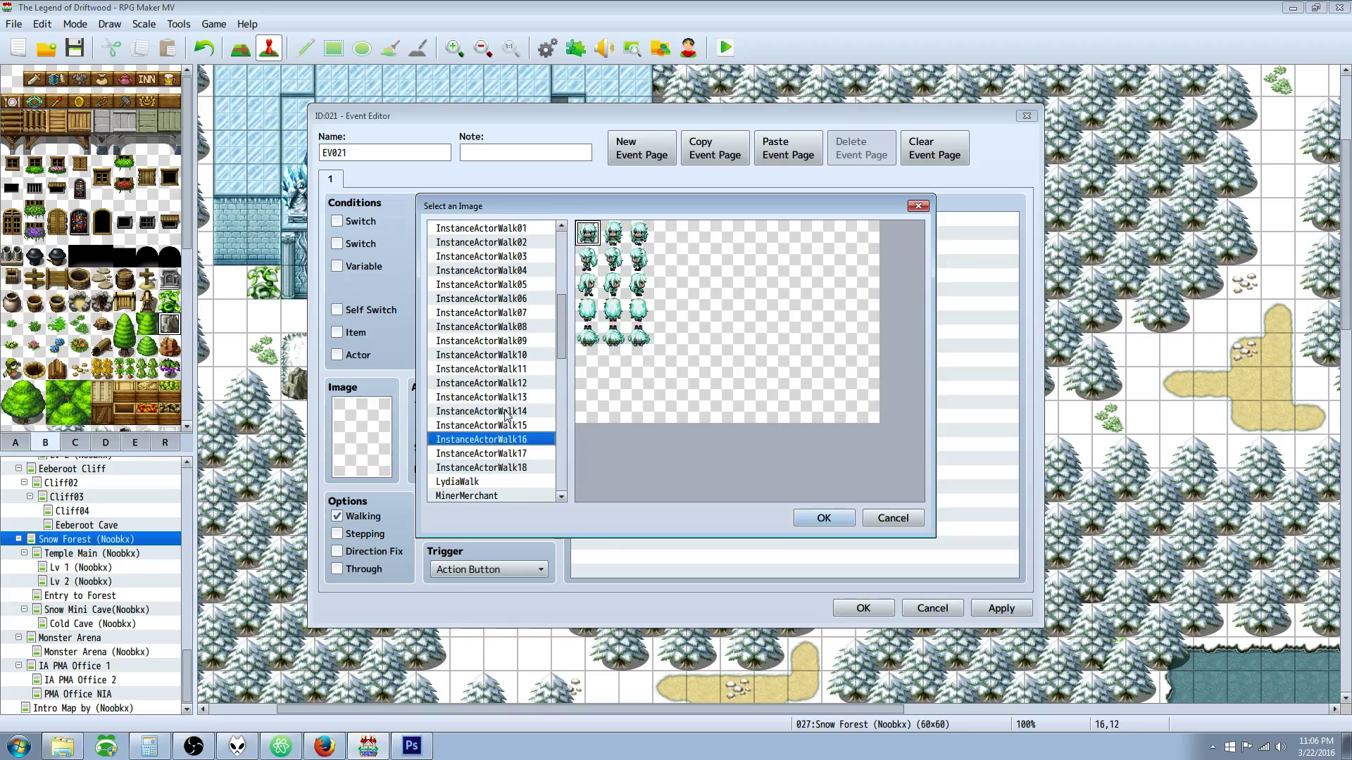
click(508, 386)
click(504, 409)
click(511, 454)
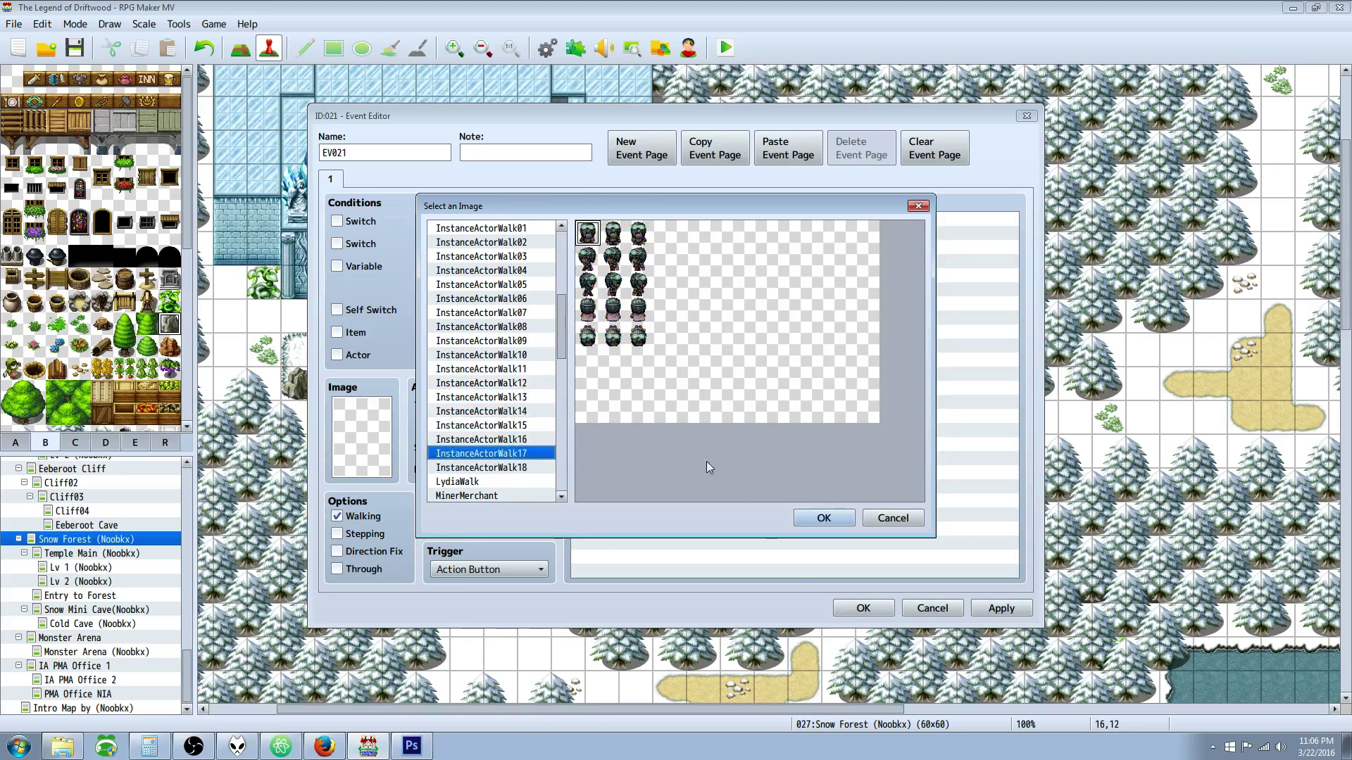
click(821, 518)
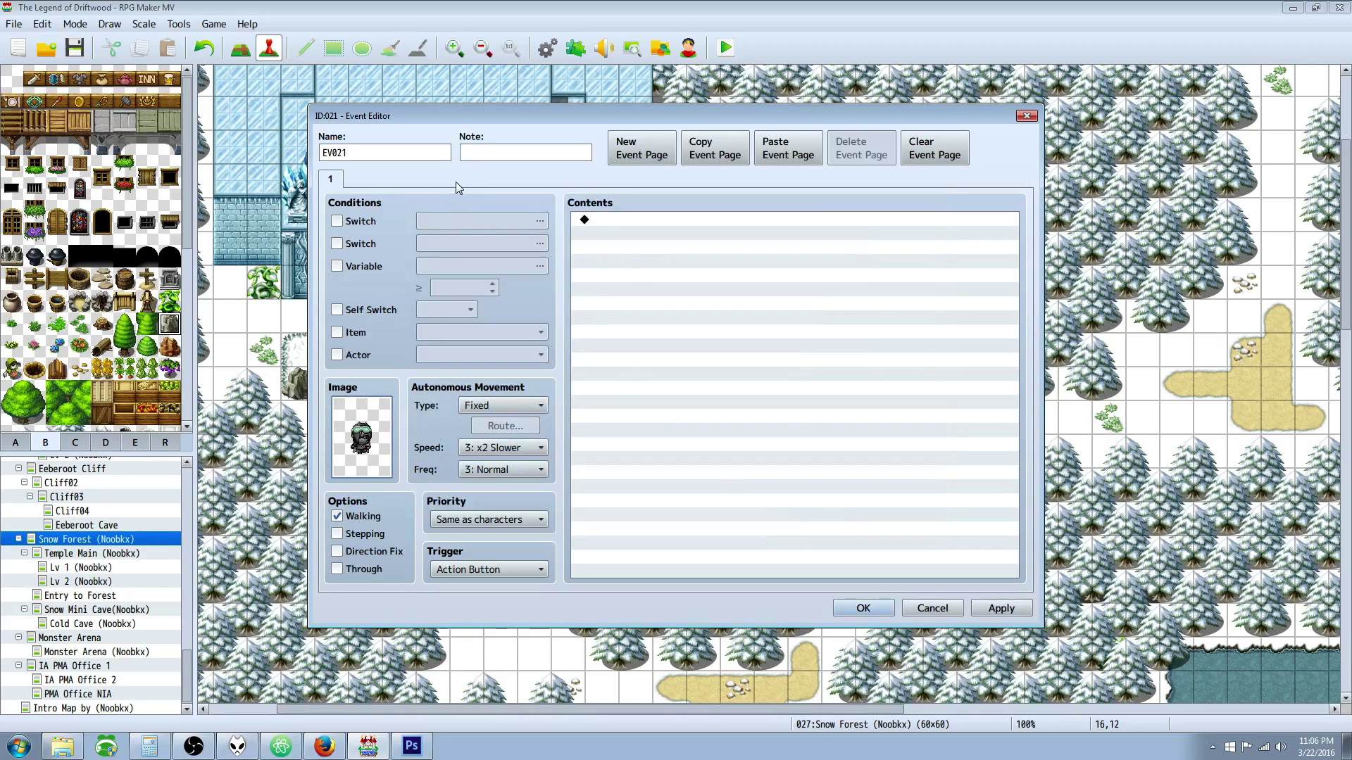
- Add the message 'Hey it's dangerous in the Ice Cave, are you sure you want to proceed?'
click(640, 221)
right_click(640, 223)
click(683, 224)
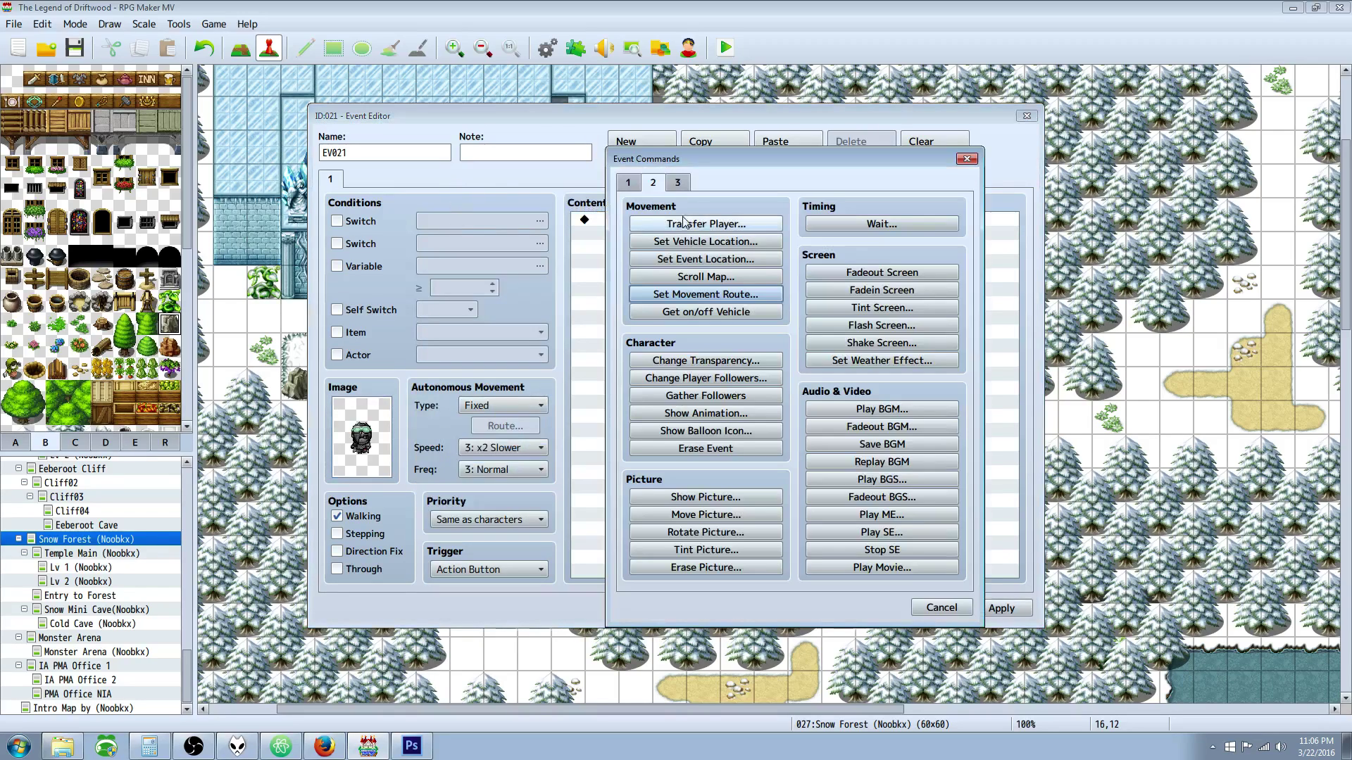
click(628, 182)
click(706, 224)
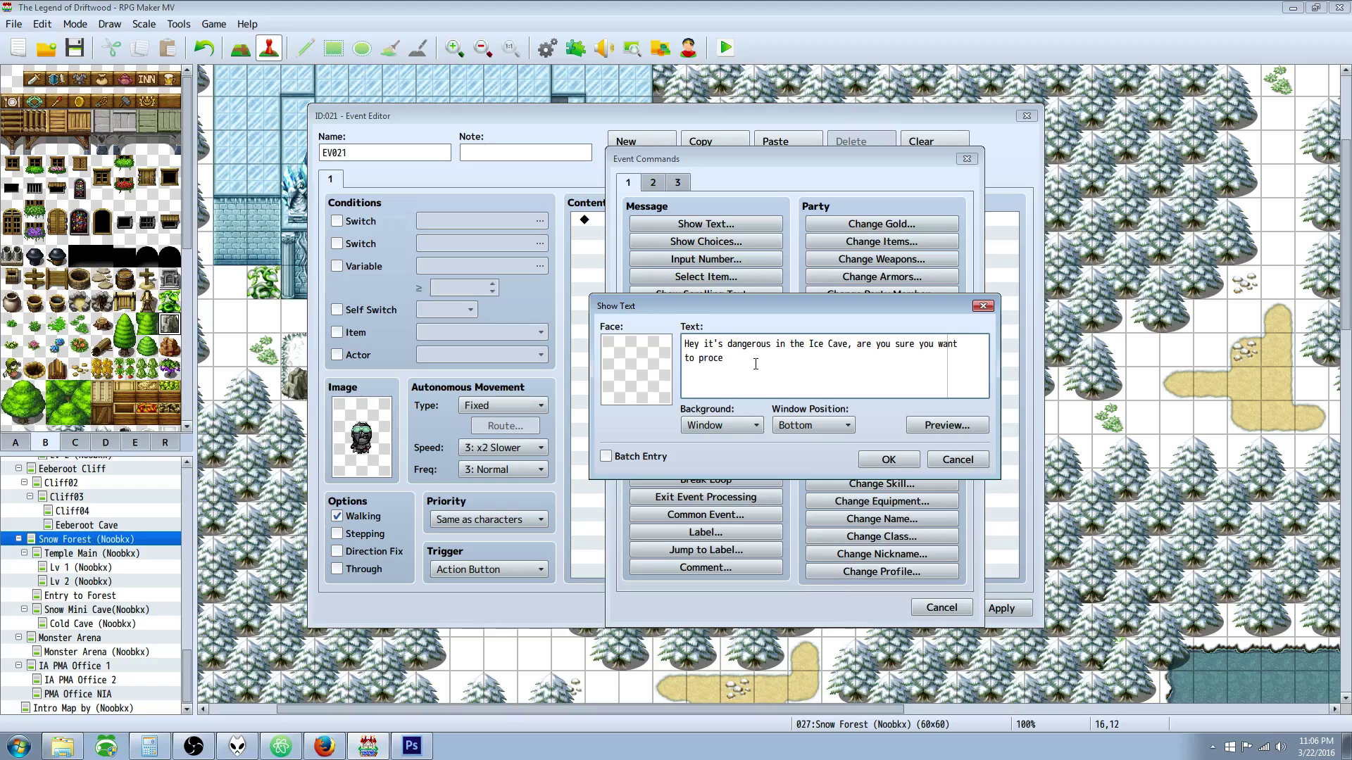
click(888, 459)
right_click(626, 264)
click(653, 274)
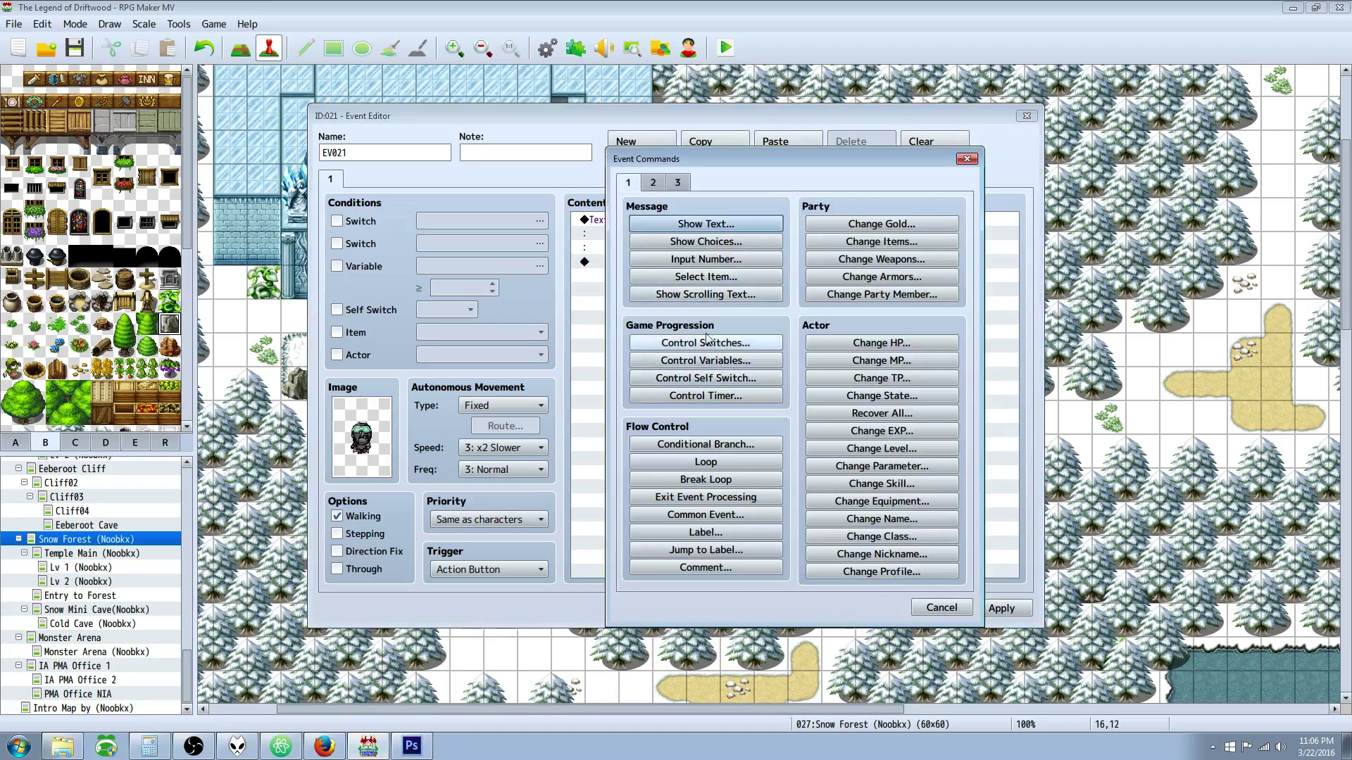
- Add a Yes/No choice whose Yes branch turns switch 0043 Talk to Charles ON
click(705, 242)
click(843, 475)
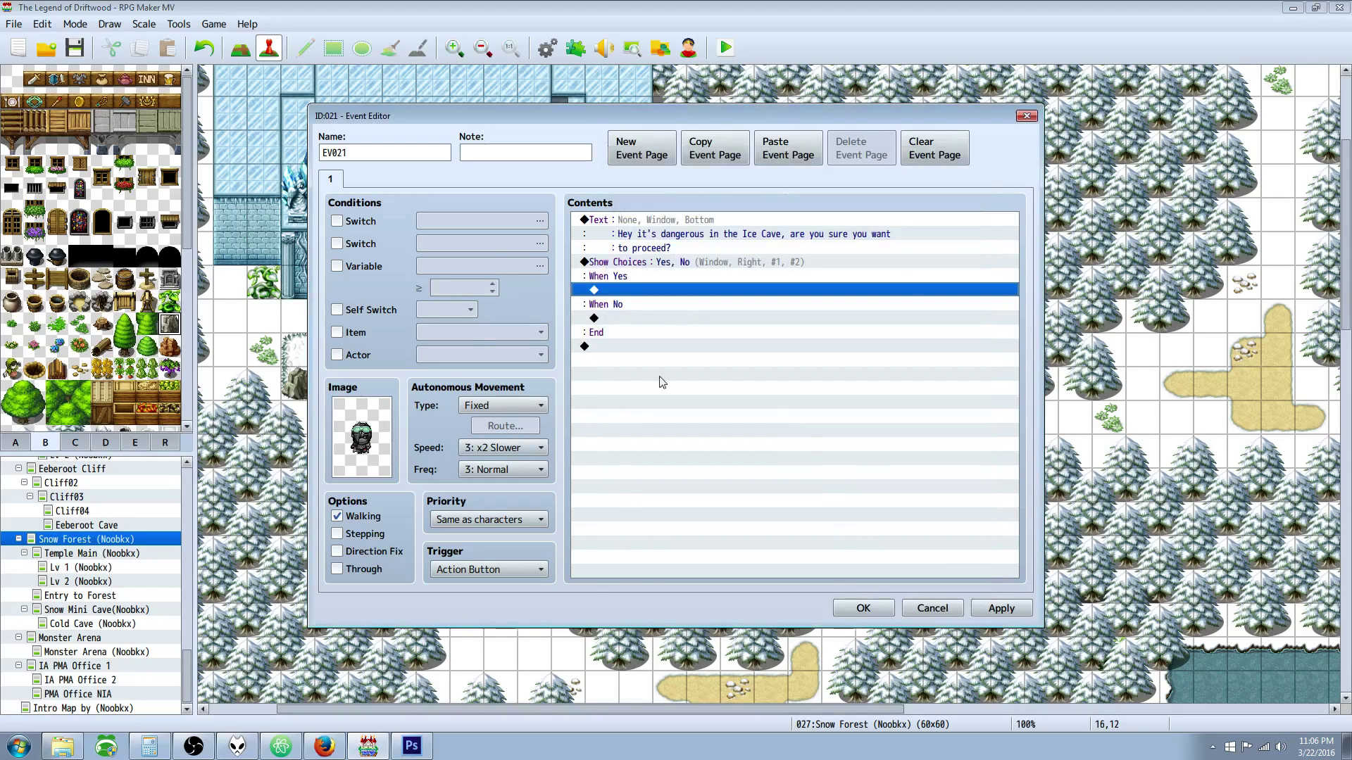
right_click(622, 296)
click(668, 306)
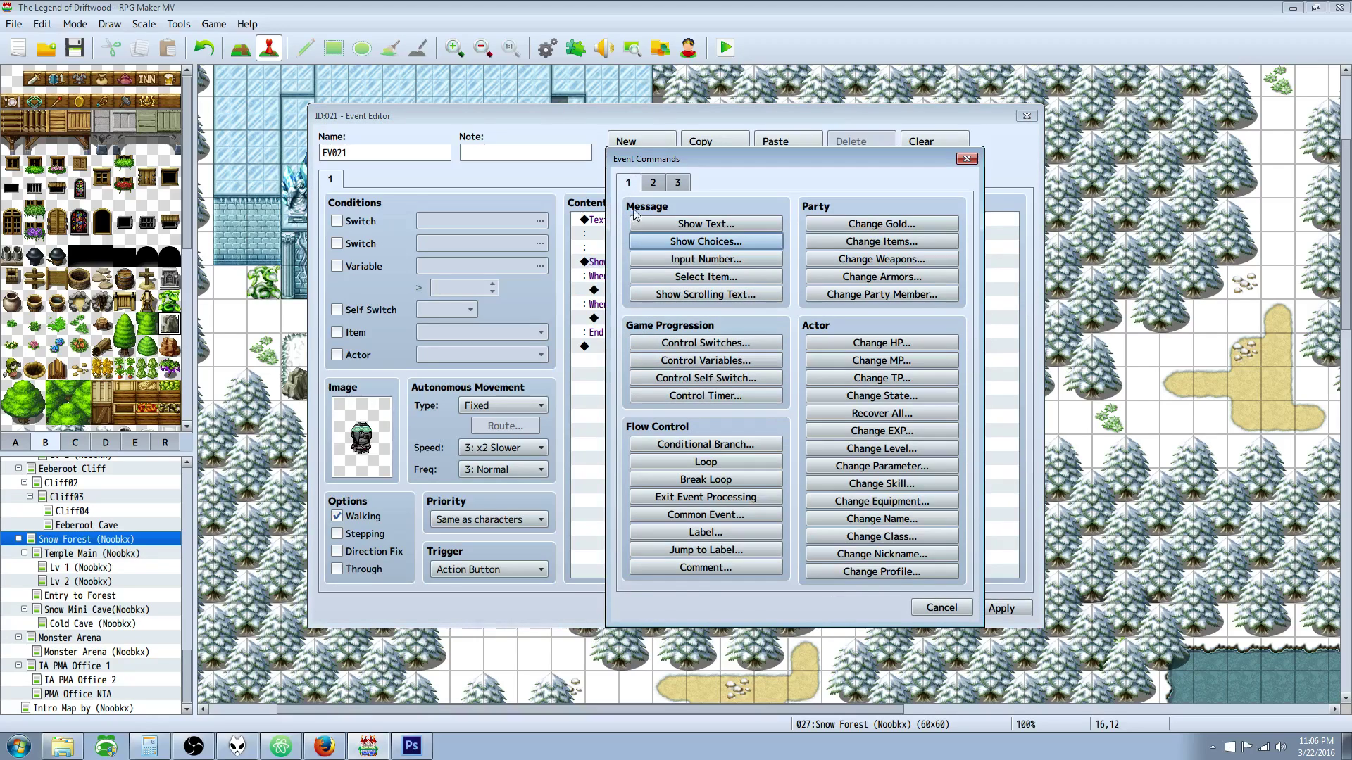
click(705, 343)
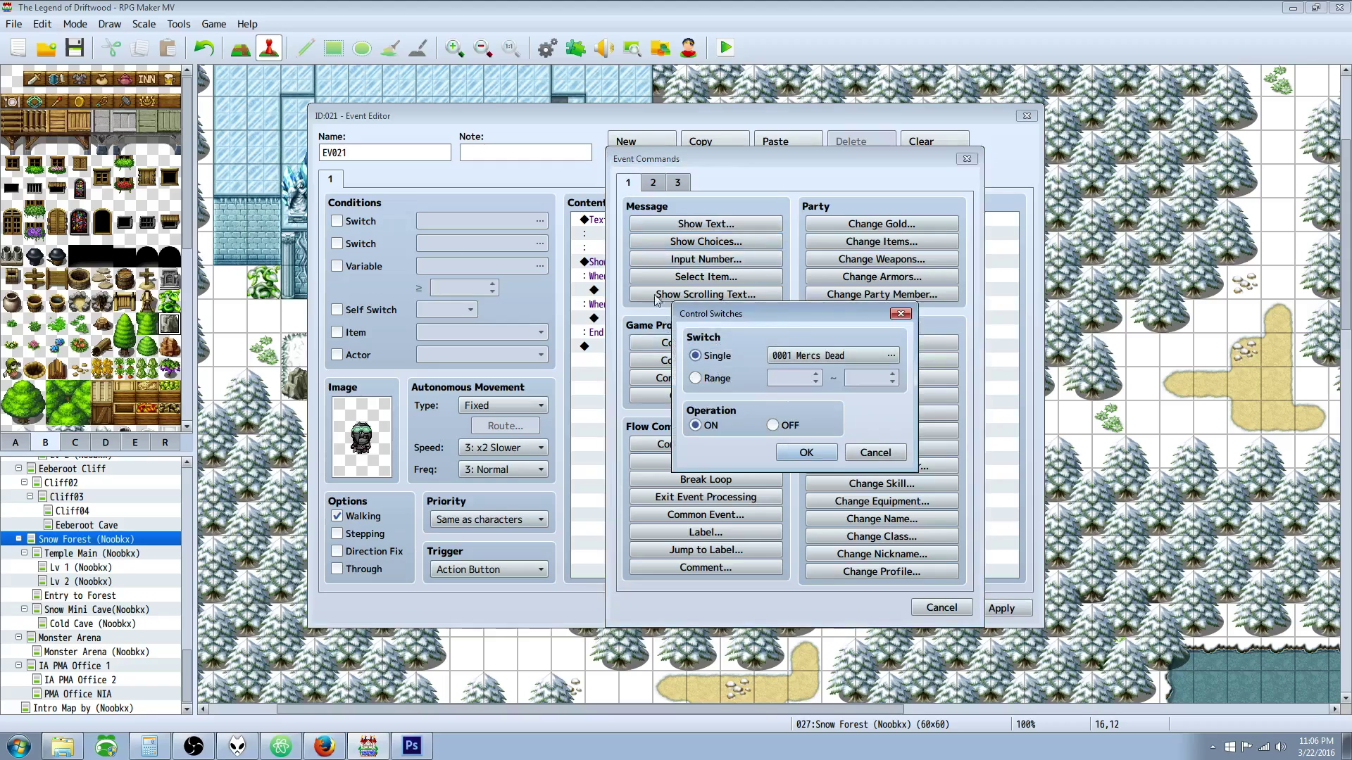
click(816, 361)
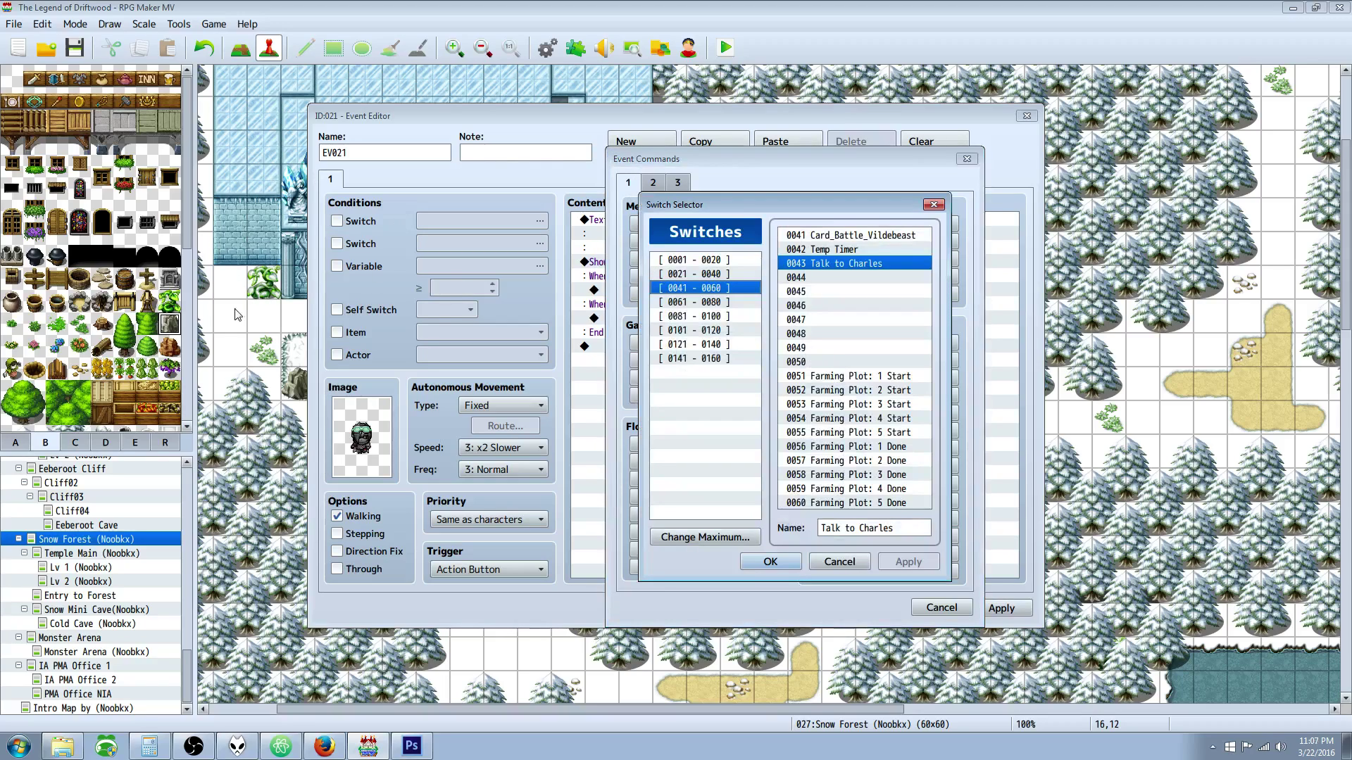
click(794, 562)
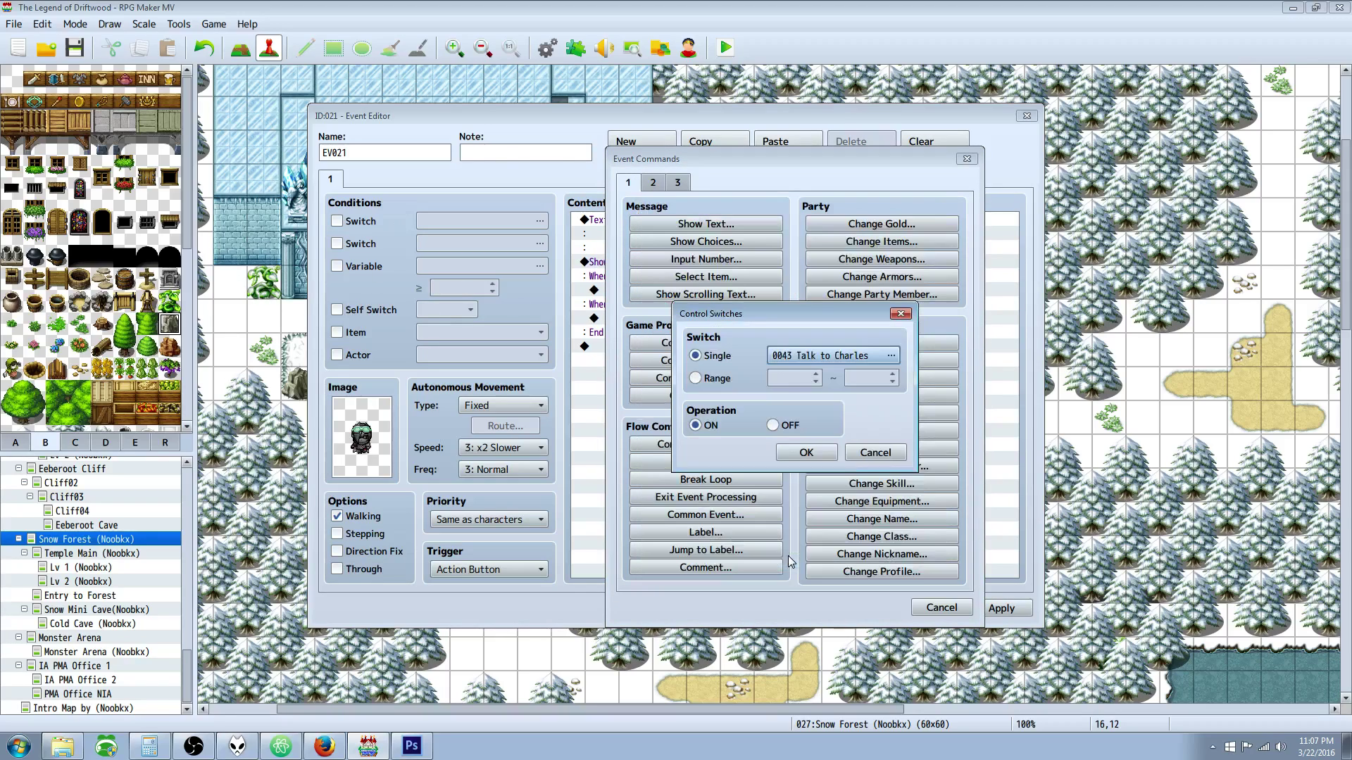
click(803, 458)
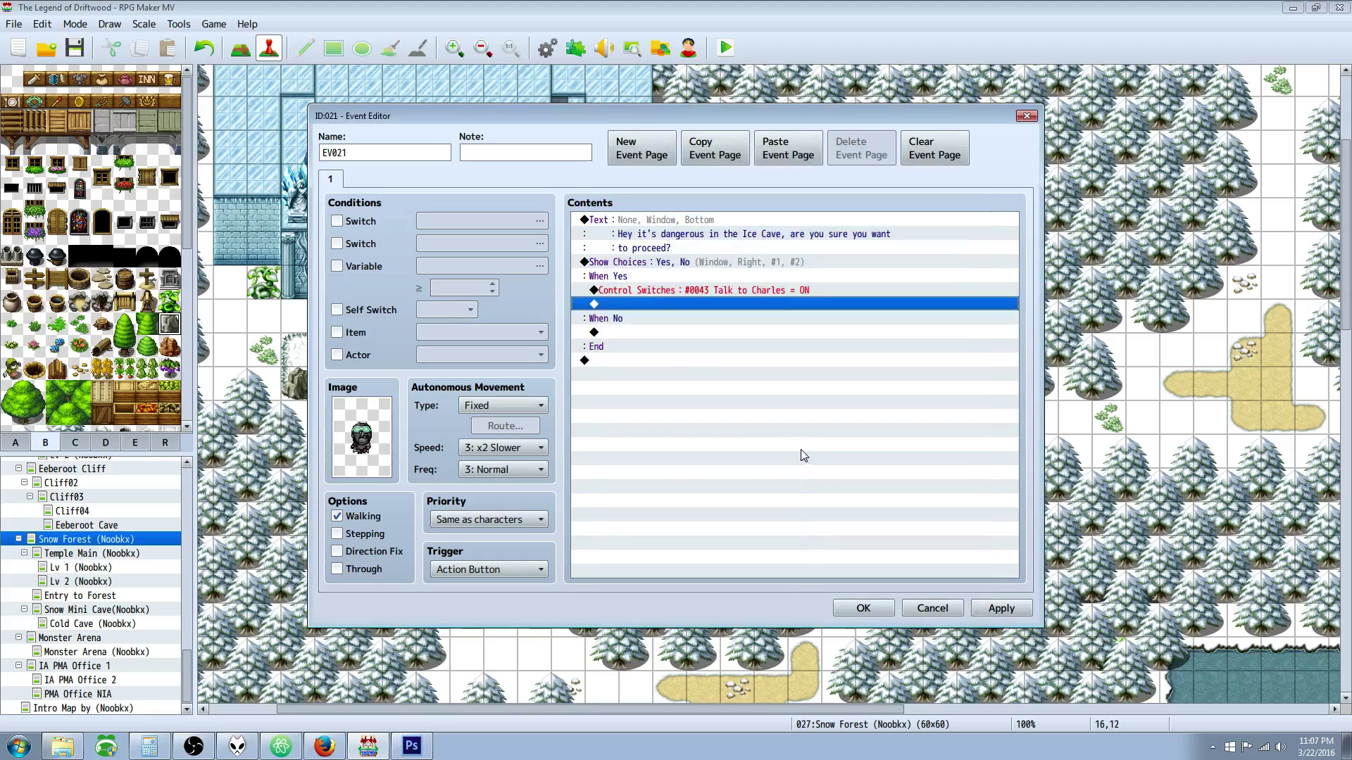
- Under the Yes branch, add the message 'Good luck, and be careful!'
right_click(642, 304)
click(666, 311)
click(706, 224)
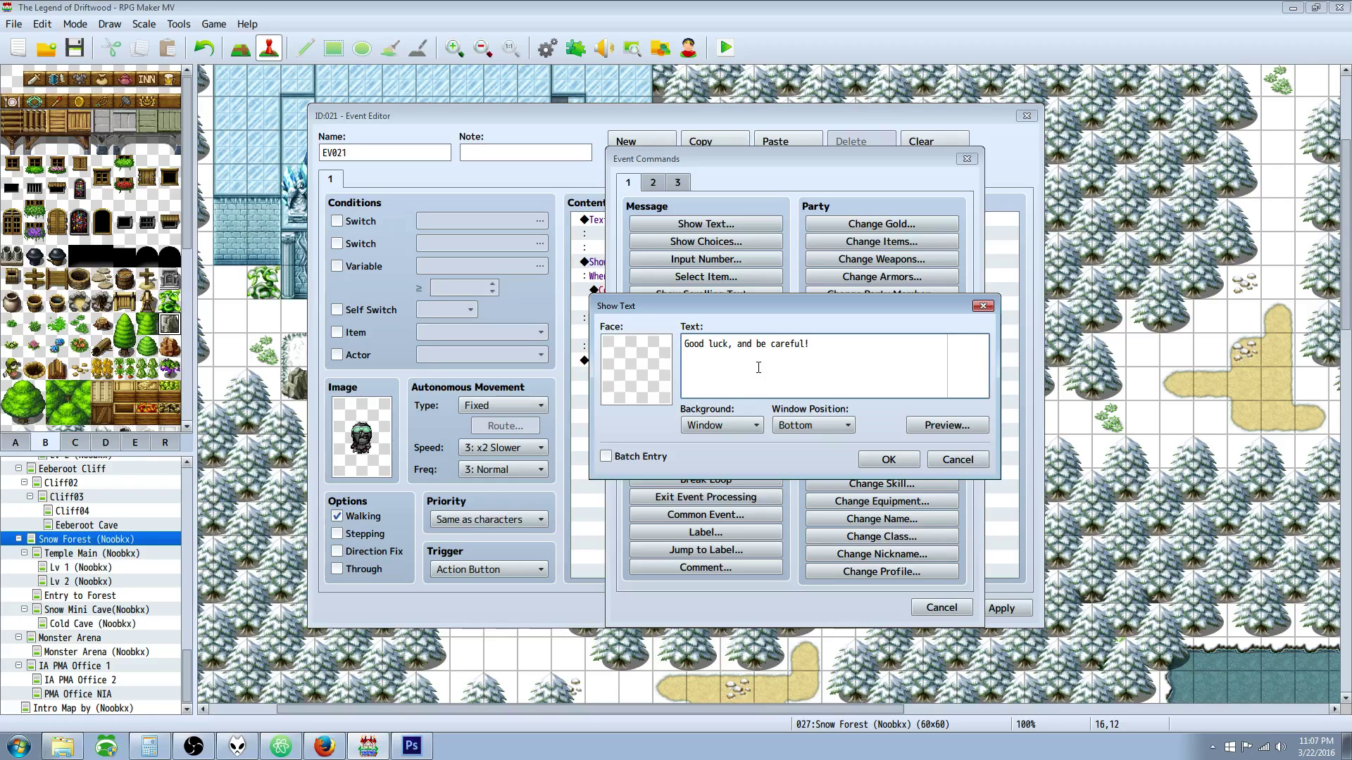
click(888, 460)
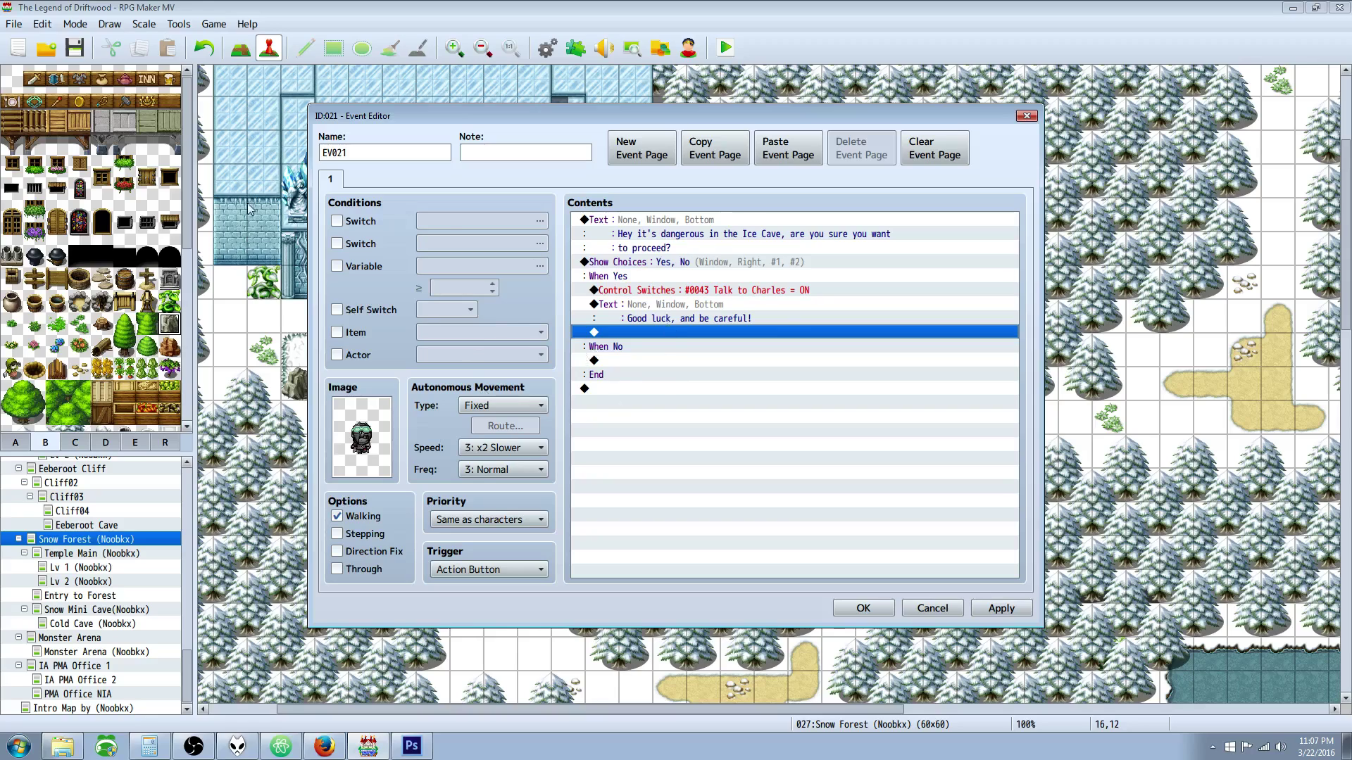
- Duplicate EV021's page as page 2 and make it require switch 0043 Talk to Charles
click(714, 148)
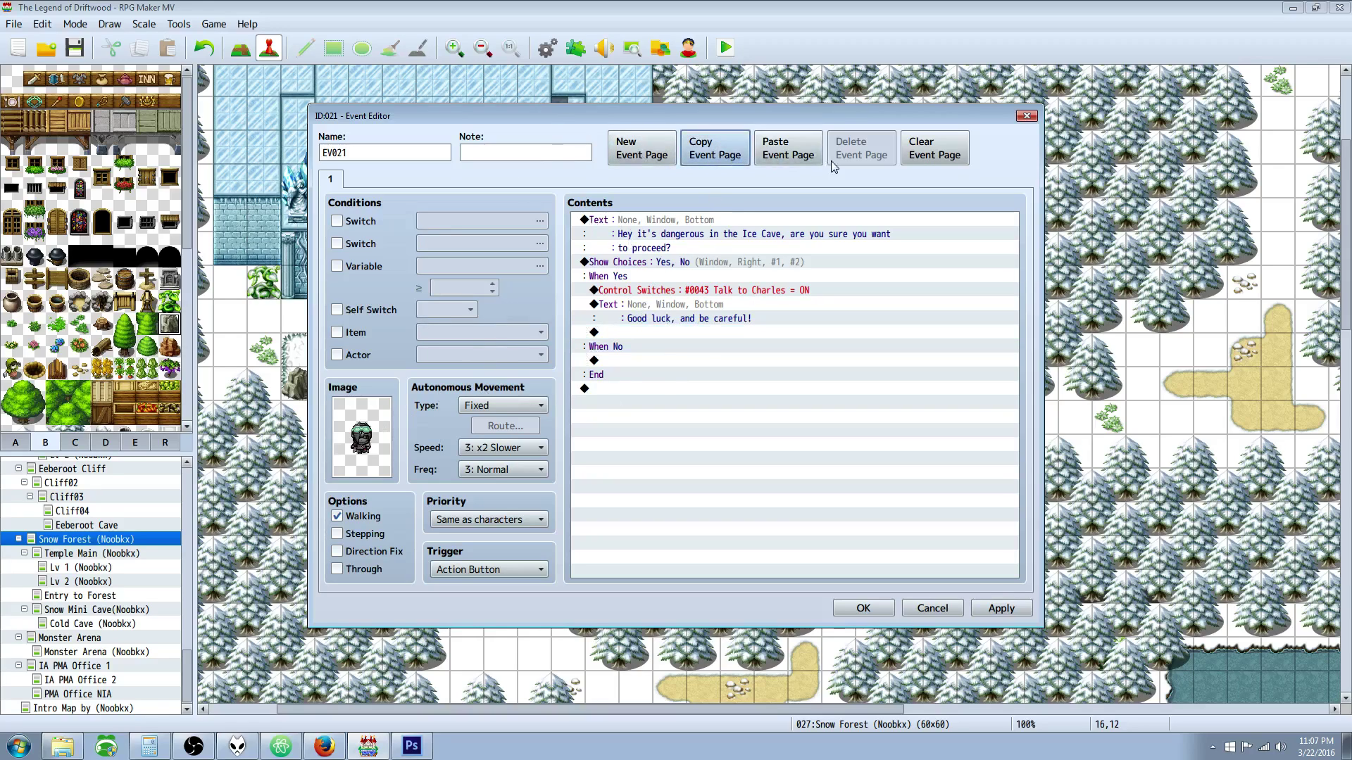
click(788, 148)
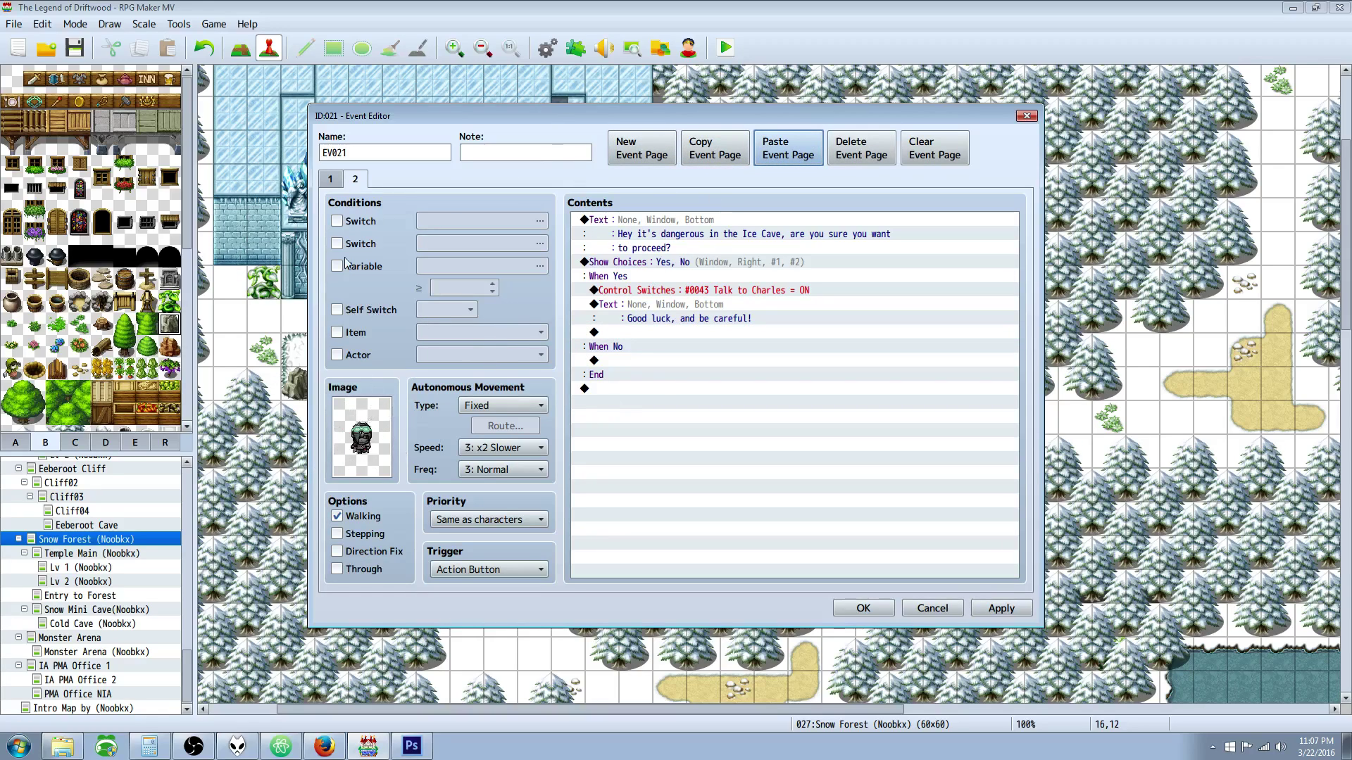
click(739, 293)
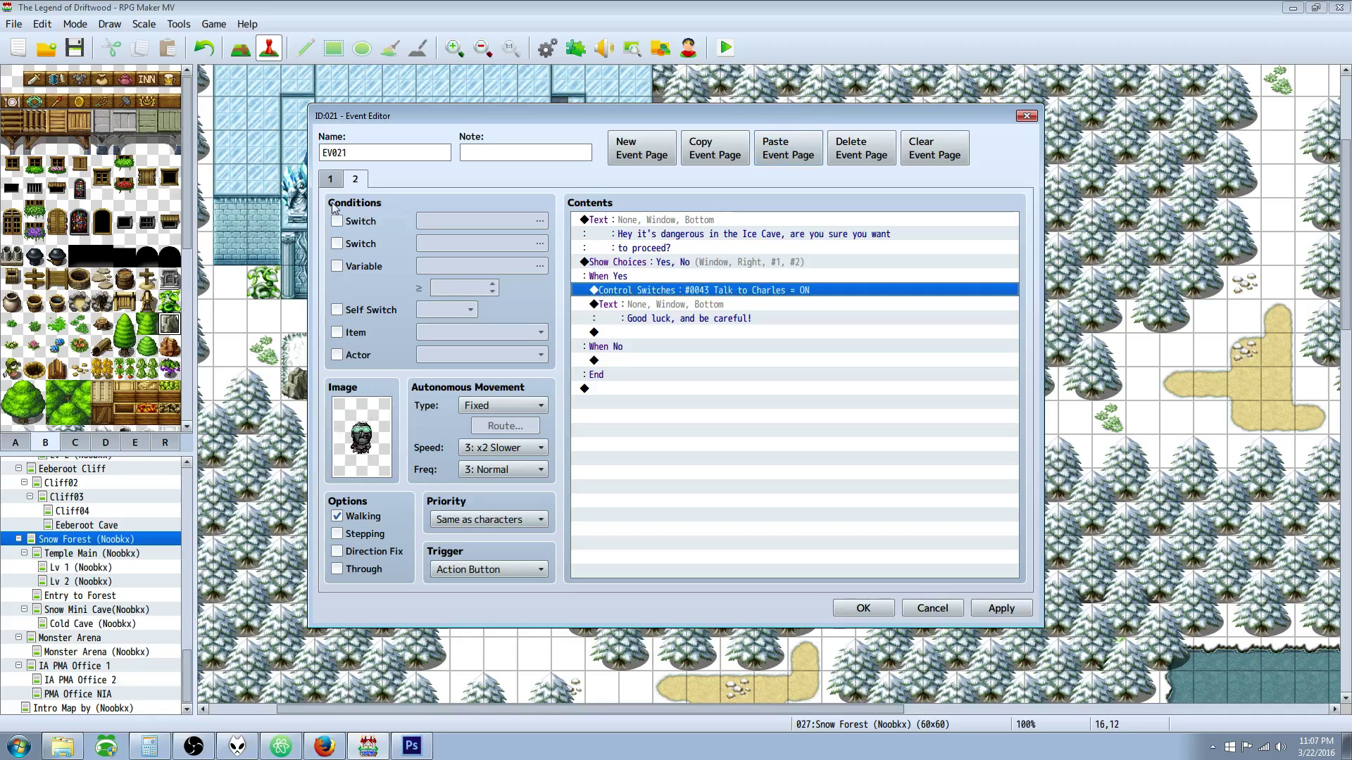
click(357, 220)
double_click(472, 223)
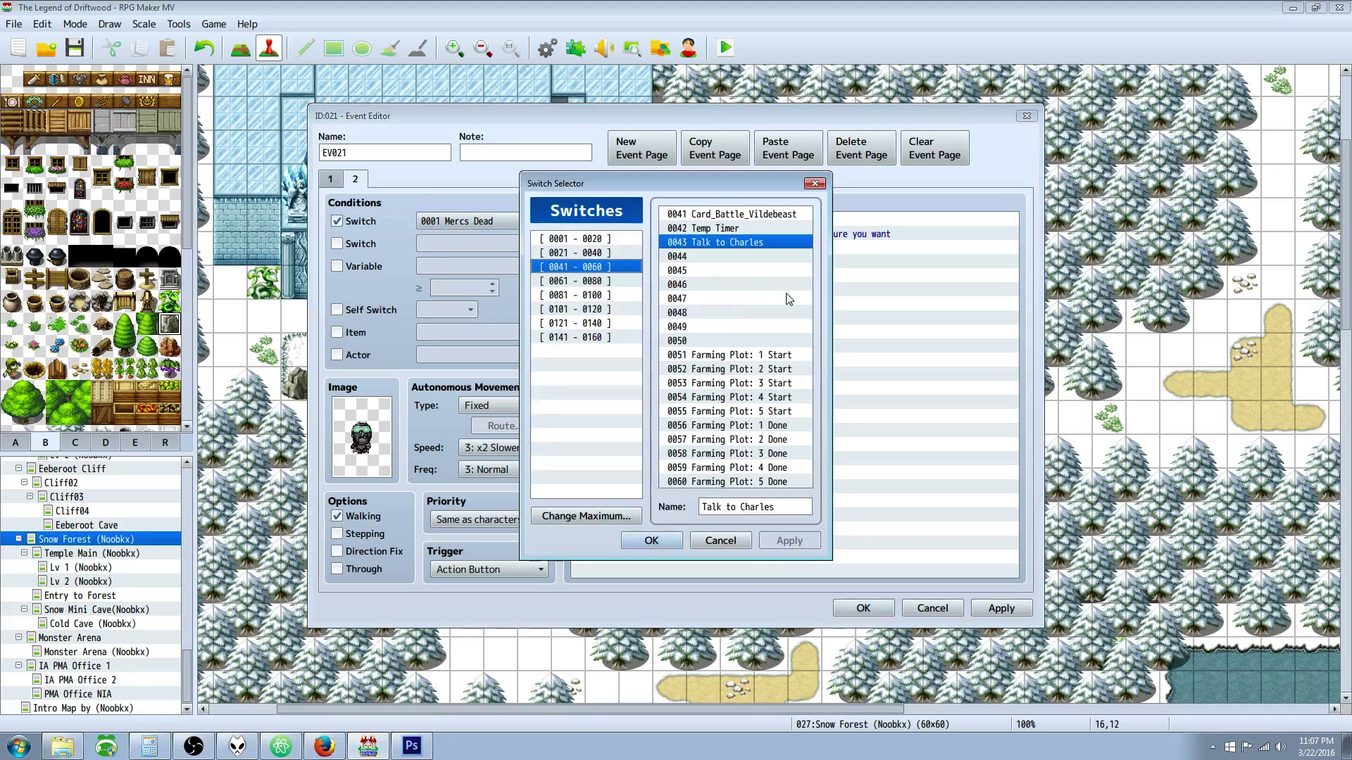
click(650, 540)
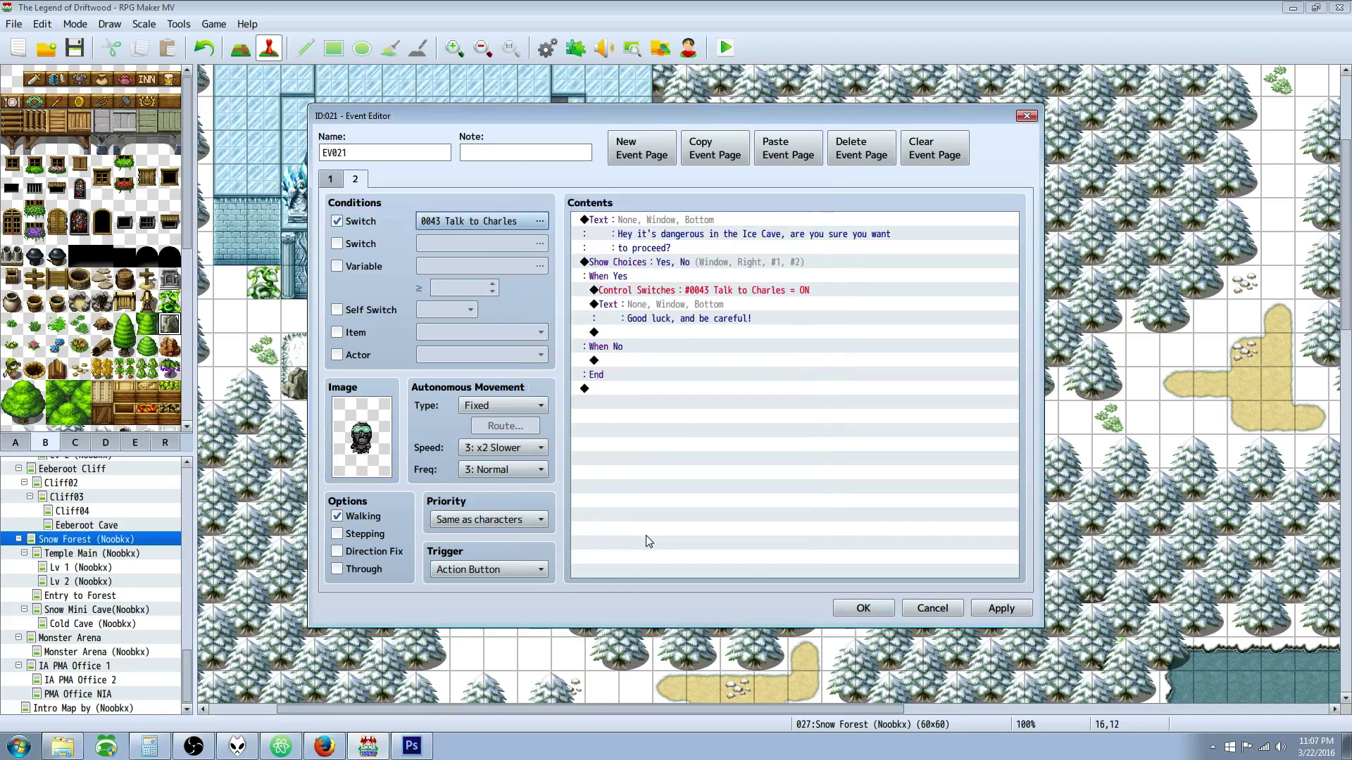
- Replace page 2's commands with just the copied 'Good luck, and be careful!' message
click(331, 179)
click(355, 178)
click(682, 304)
right_click(682, 304)
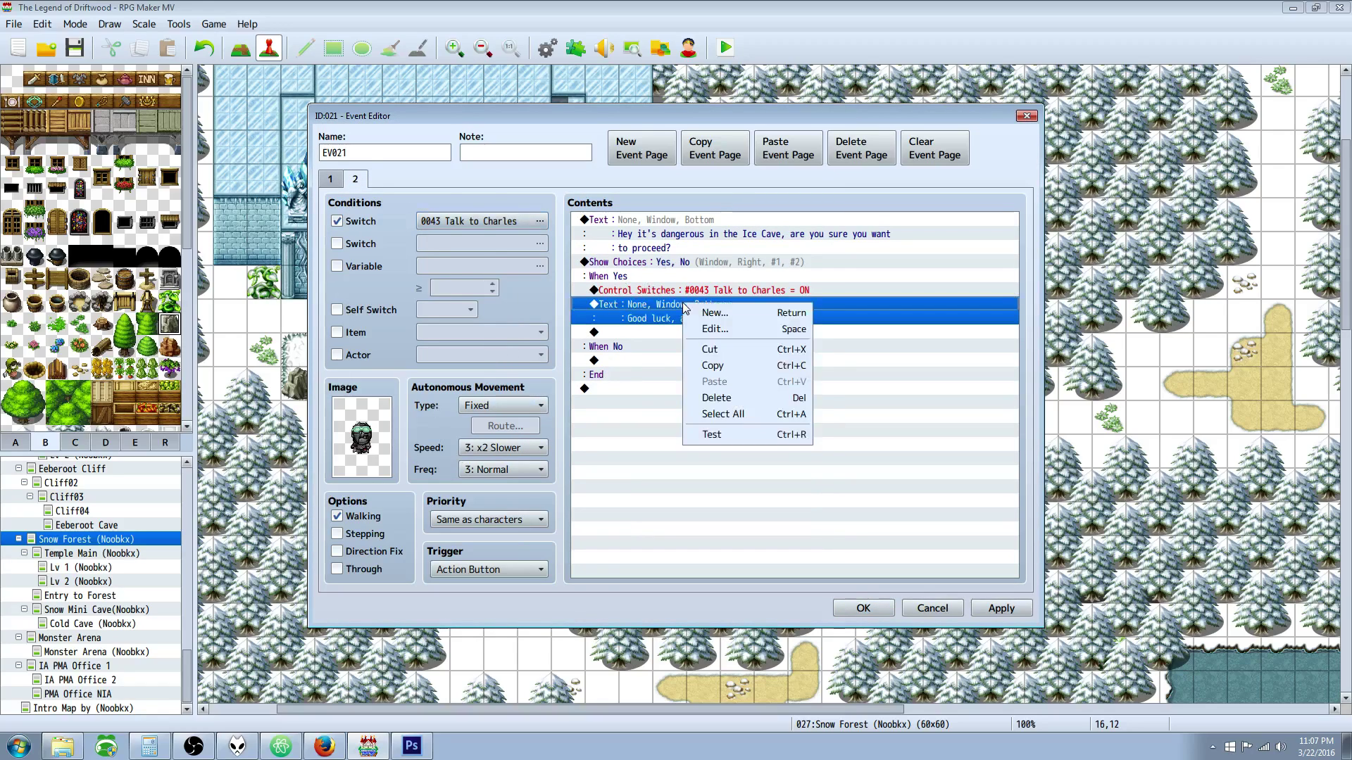
click(721, 371)
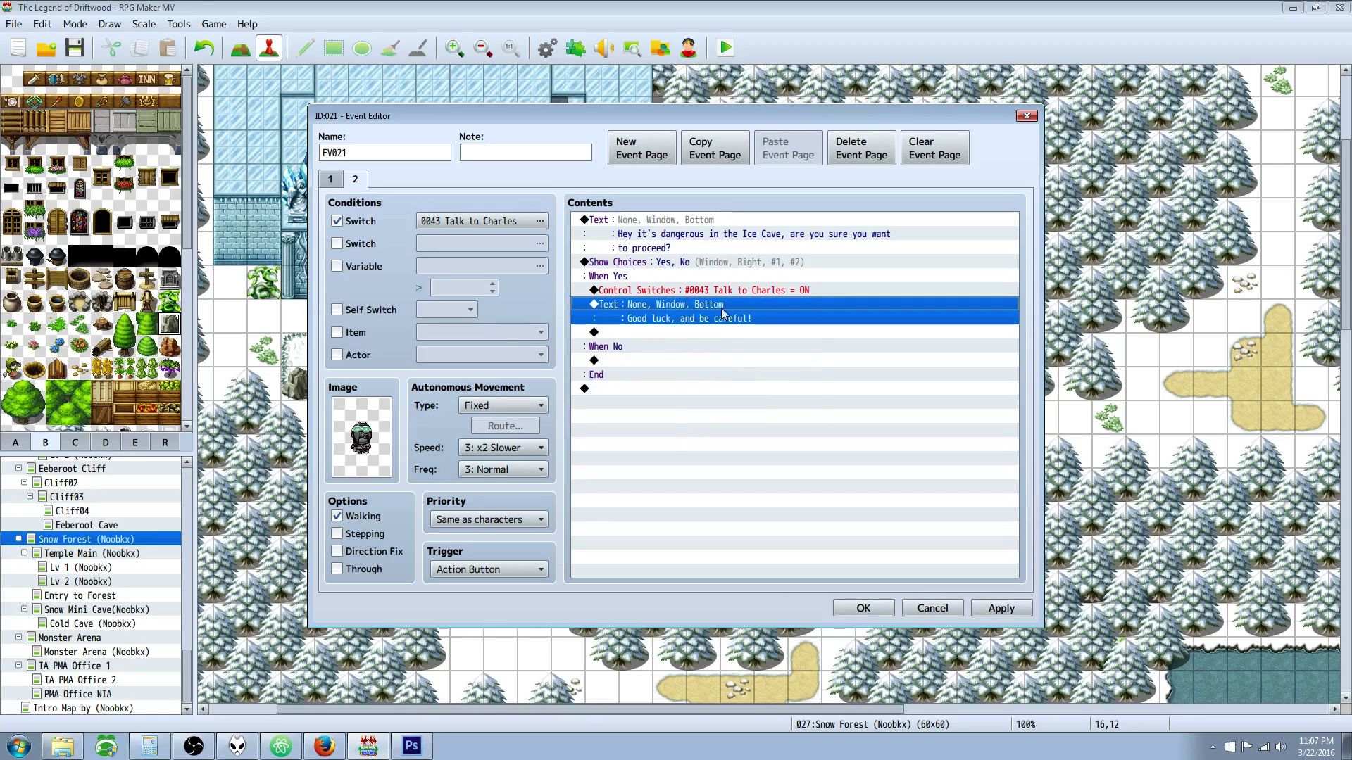
click(652, 276)
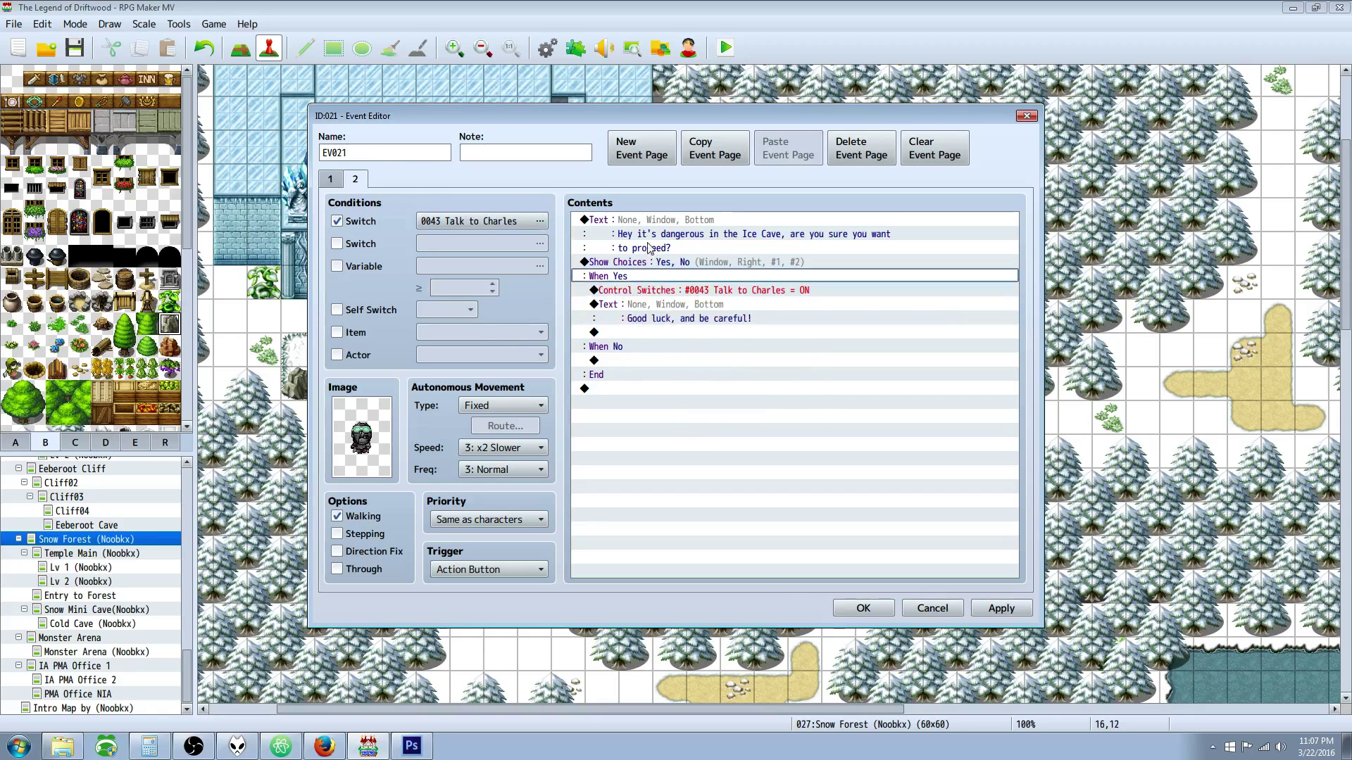
click(652, 224)
key(ctrl+a)
key(Delete)
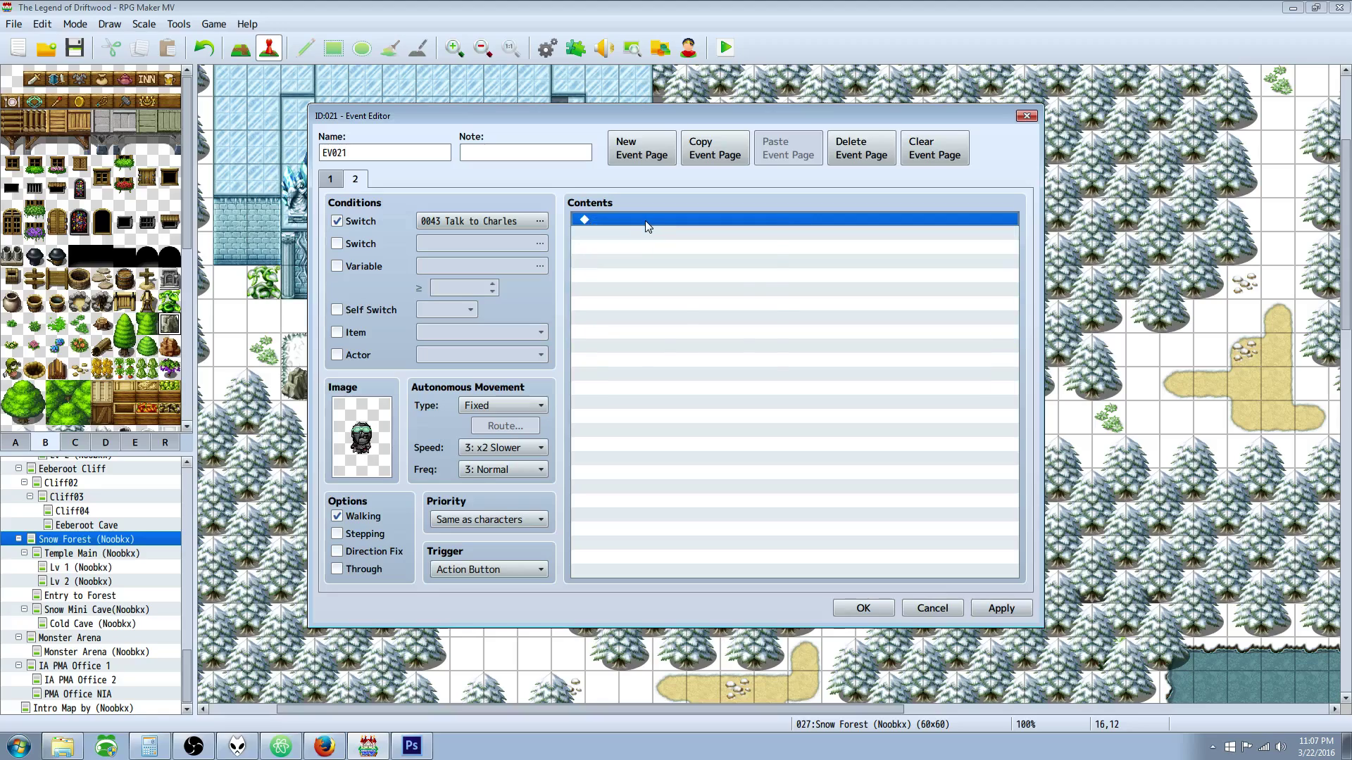
right_click(644, 221)
click(682, 300)
- Compare page 1's choice block and Good luck message against page 2's contents
click(330, 180)
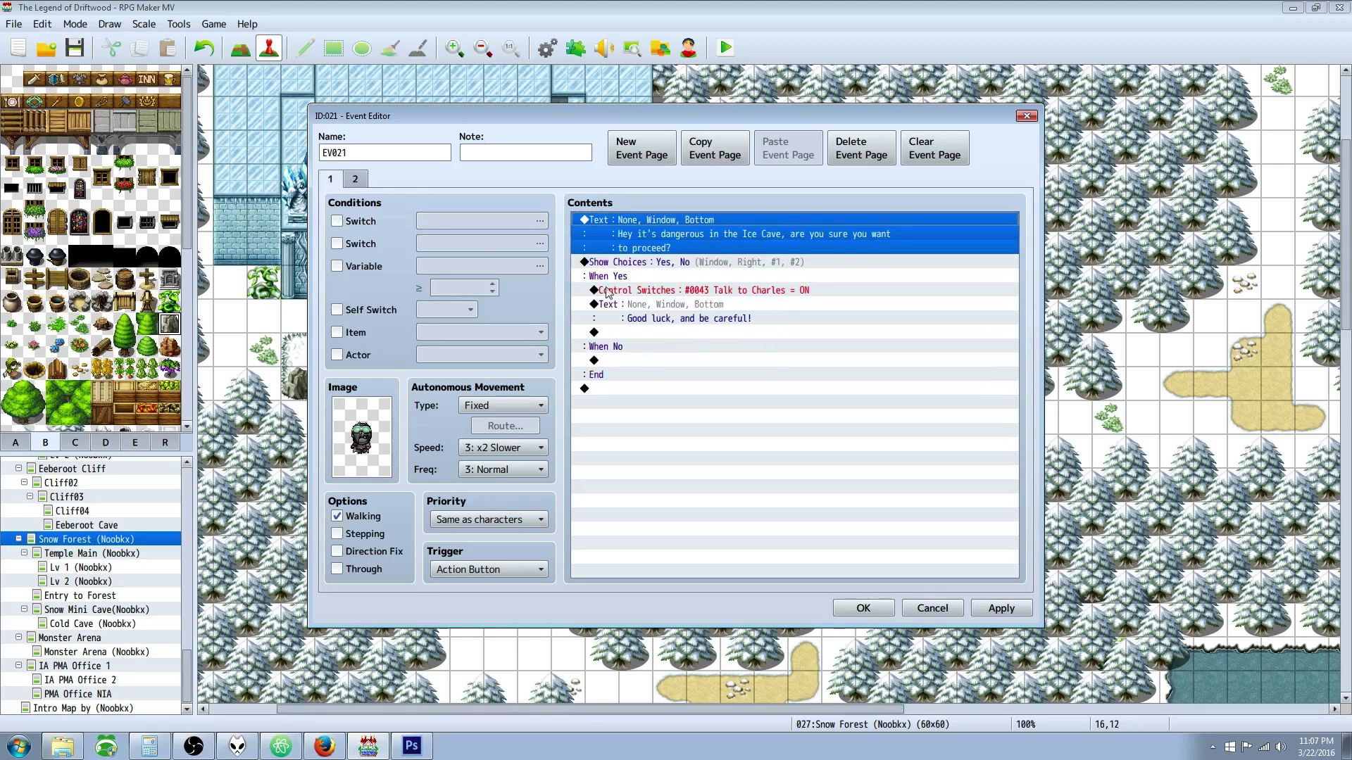
click(683, 261)
click(683, 290)
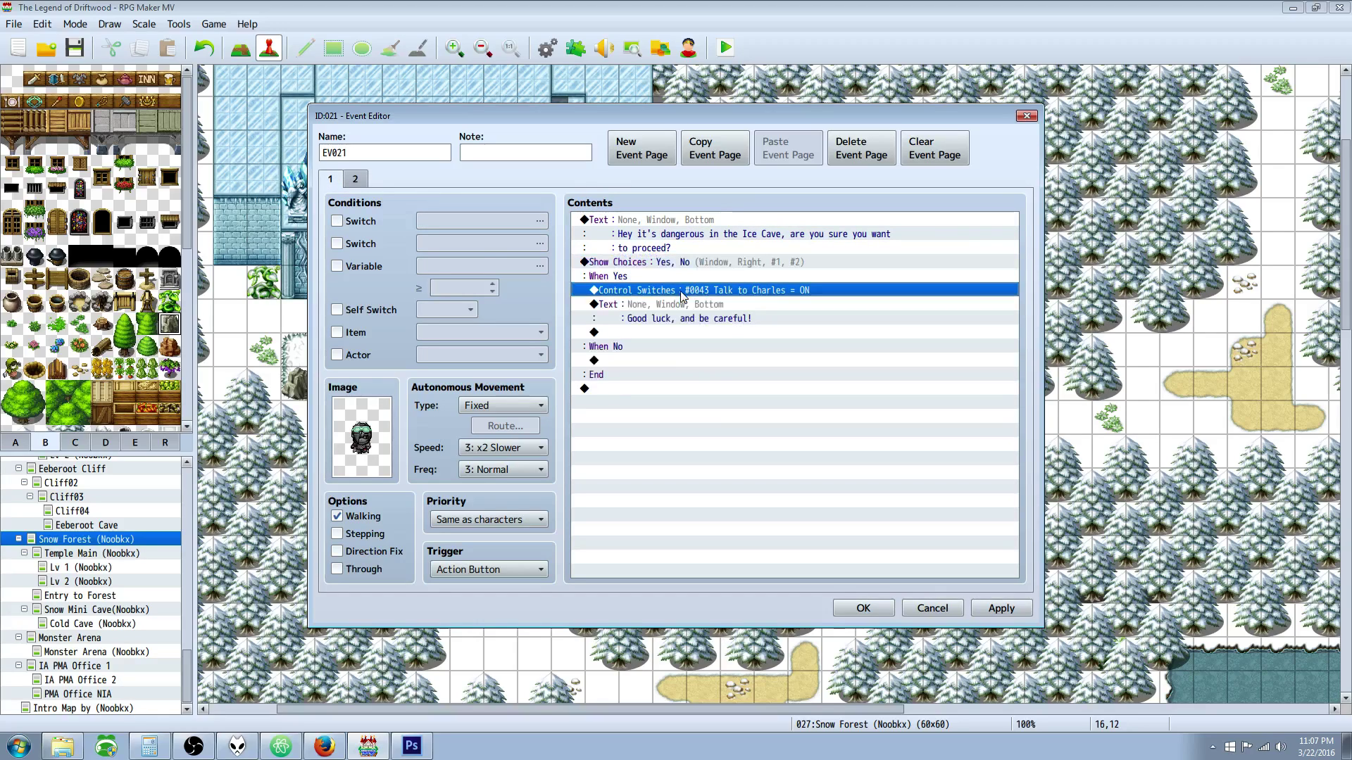
click(708, 319)
click(707, 288)
click(717, 324)
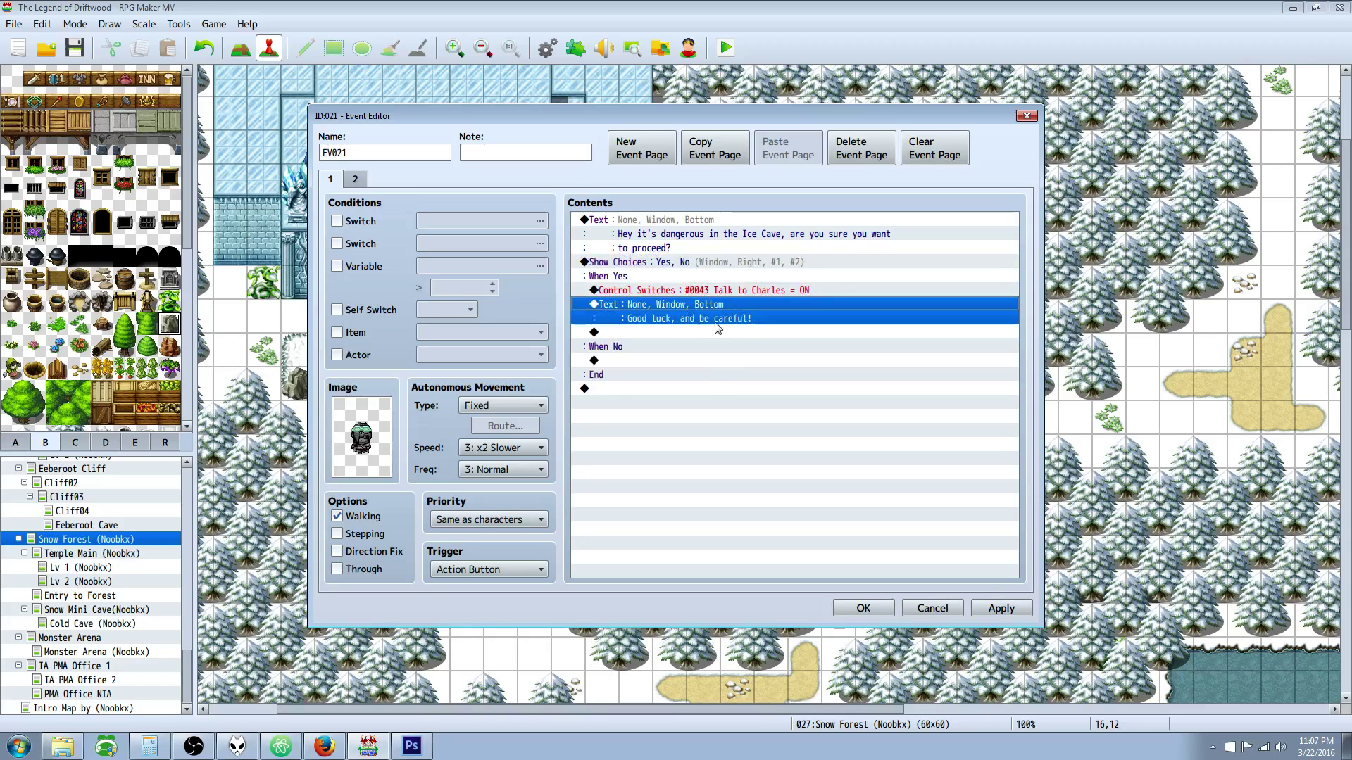
click(356, 179)
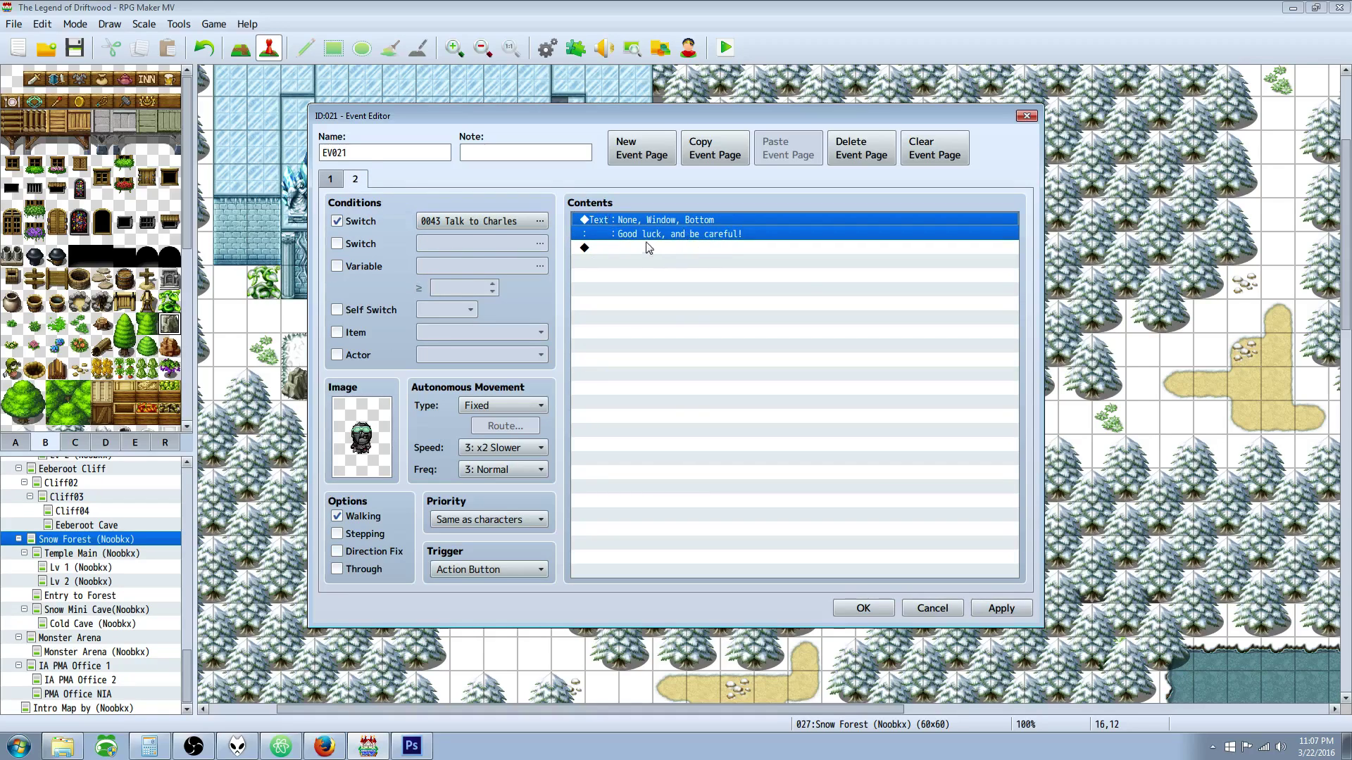
click(331, 179)
click(354, 180)
click(331, 179)
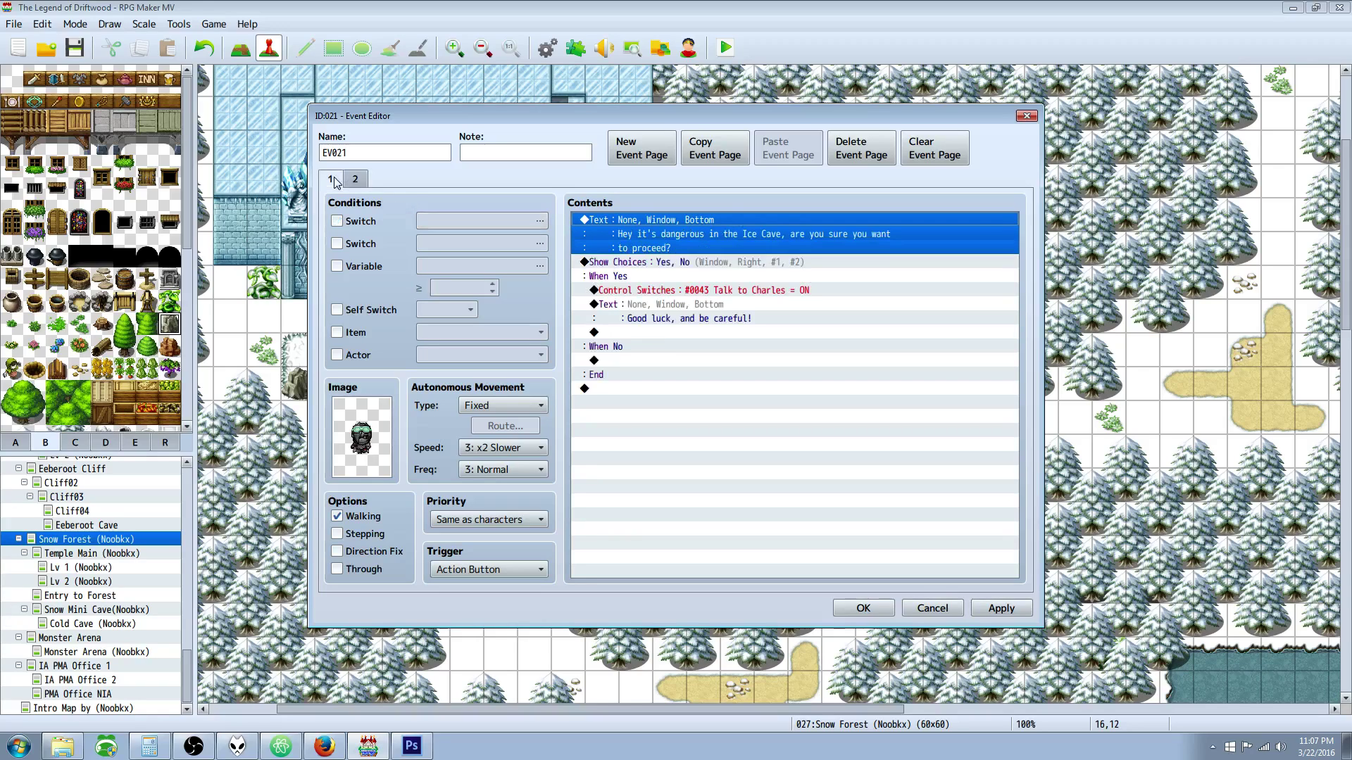
click(355, 180)
click(331, 179)
click(355, 180)
click(331, 180)
click(355, 180)
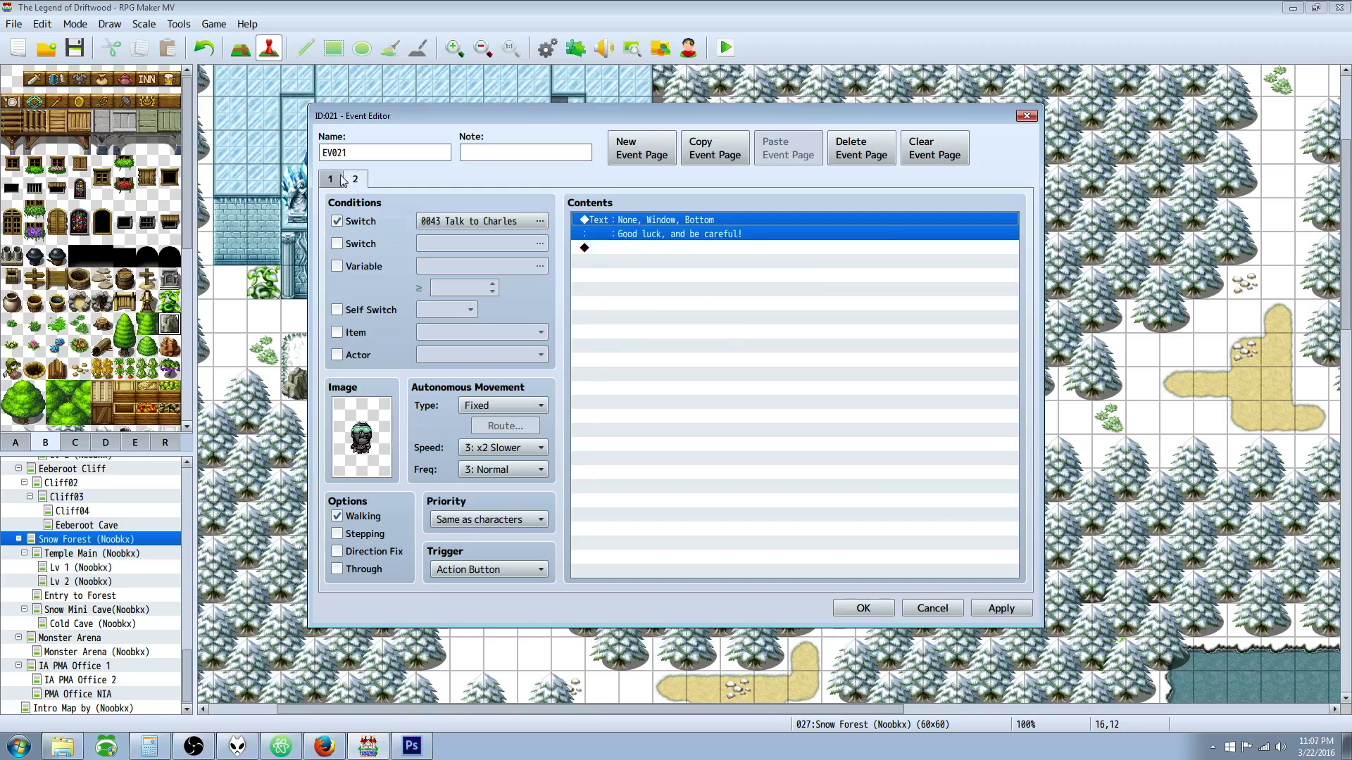
click(331, 180)
click(355, 179)
- Recheck page 2's Talk to Charles switch condition, then confirm the EV021 editor with OK
click(451, 222)
click(720, 540)
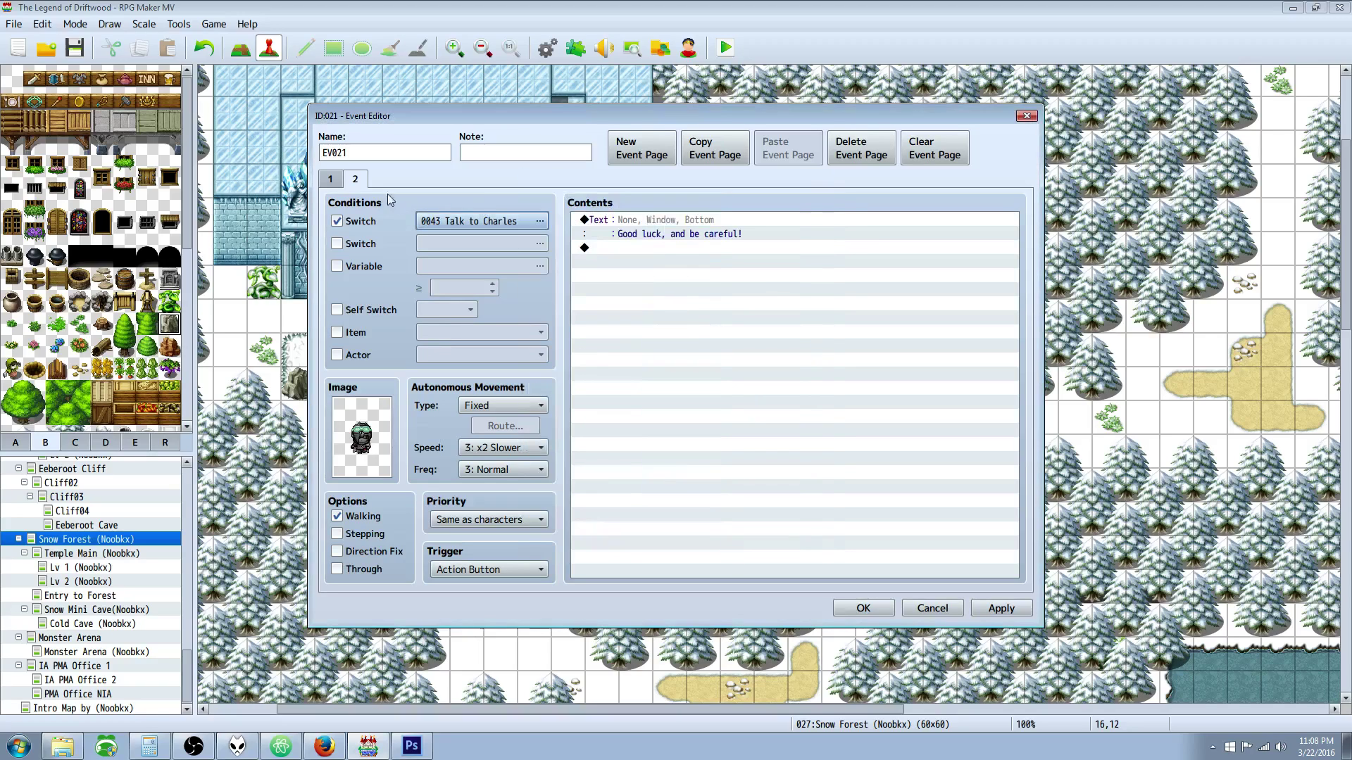
click(328, 180)
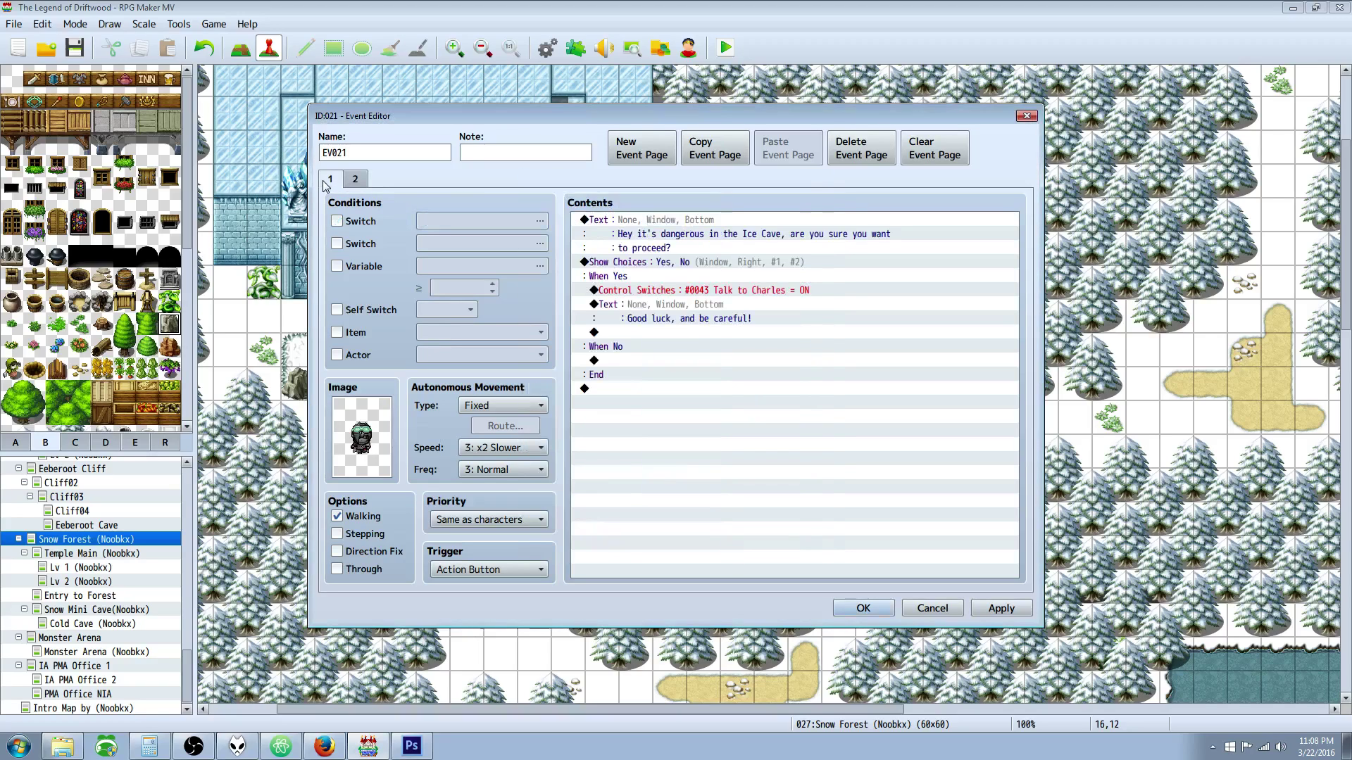
click(657, 290)
click(351, 179)
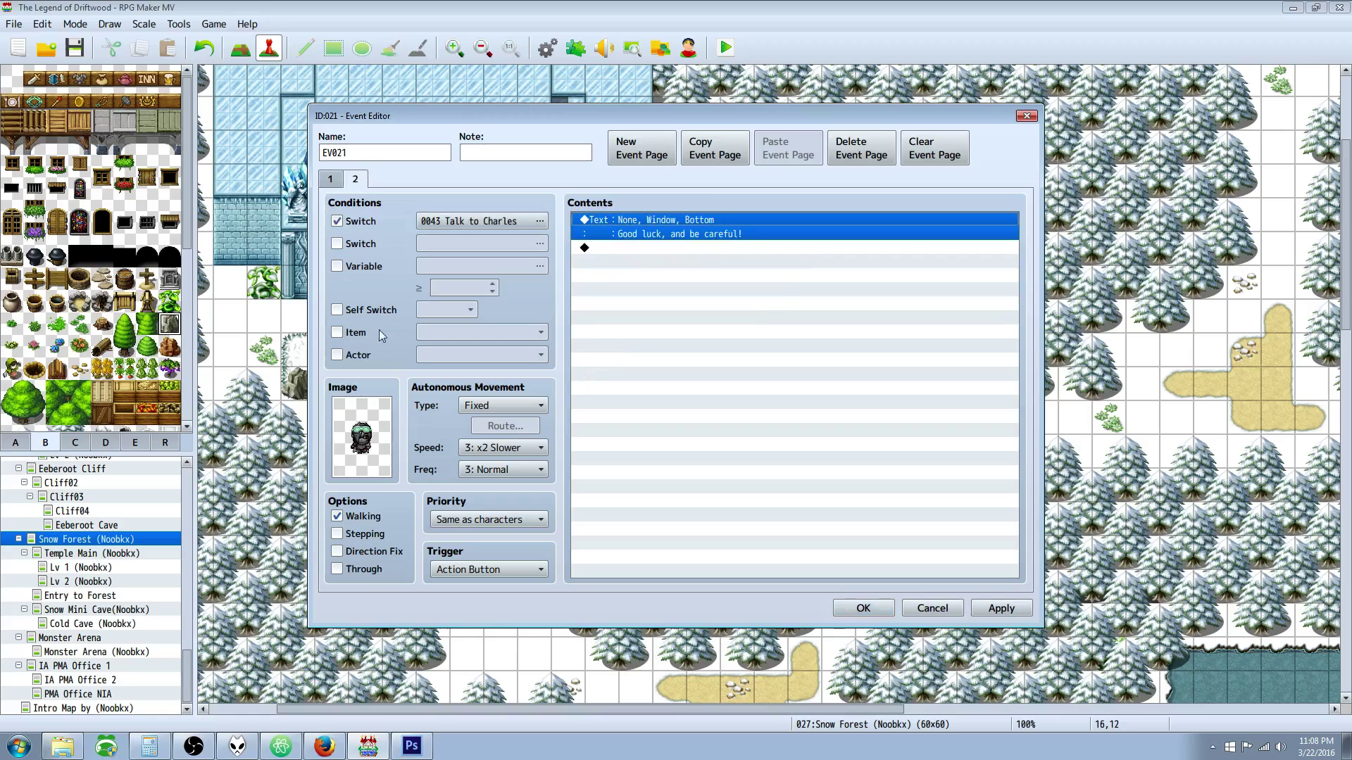
click(847, 607)
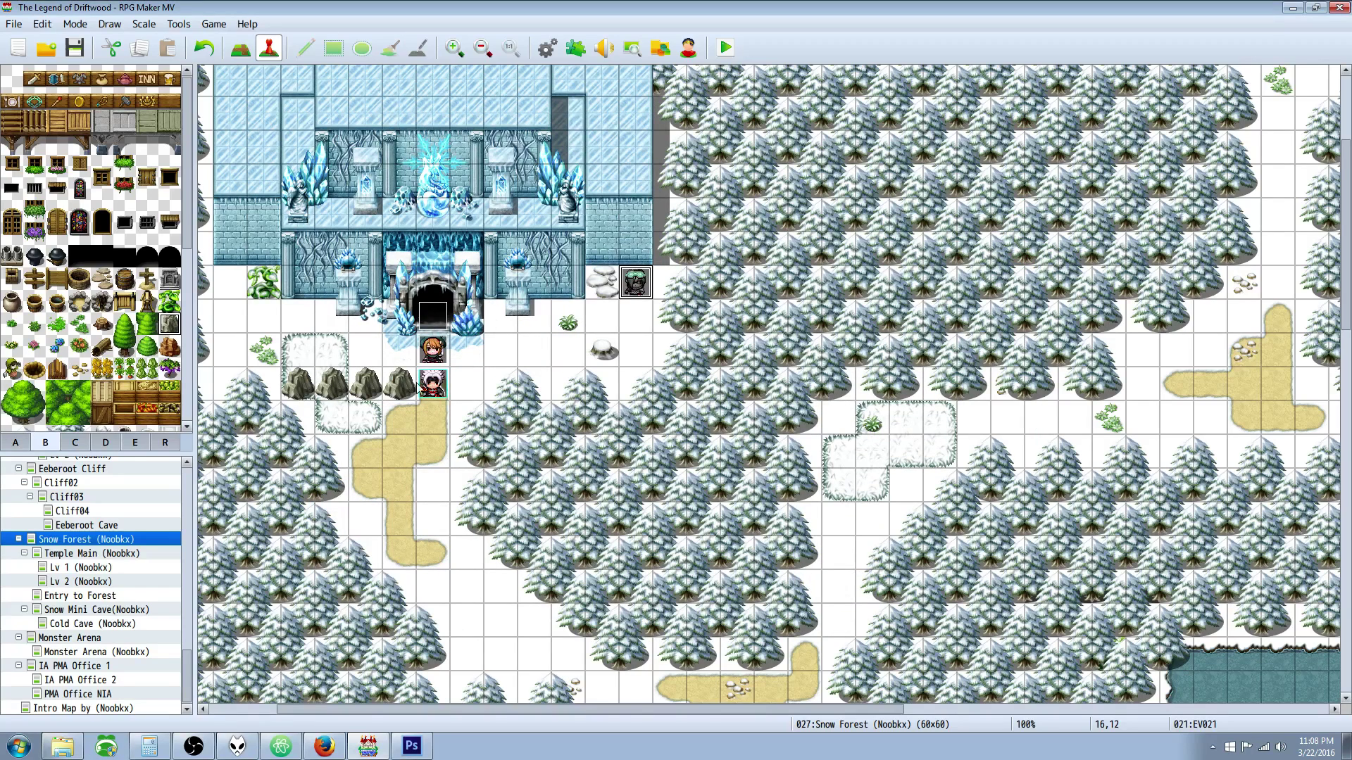
- Reopen EV021 to verify its second page, then close the editor
click(635, 294)
right_click(636, 285)
right_click(637, 287)
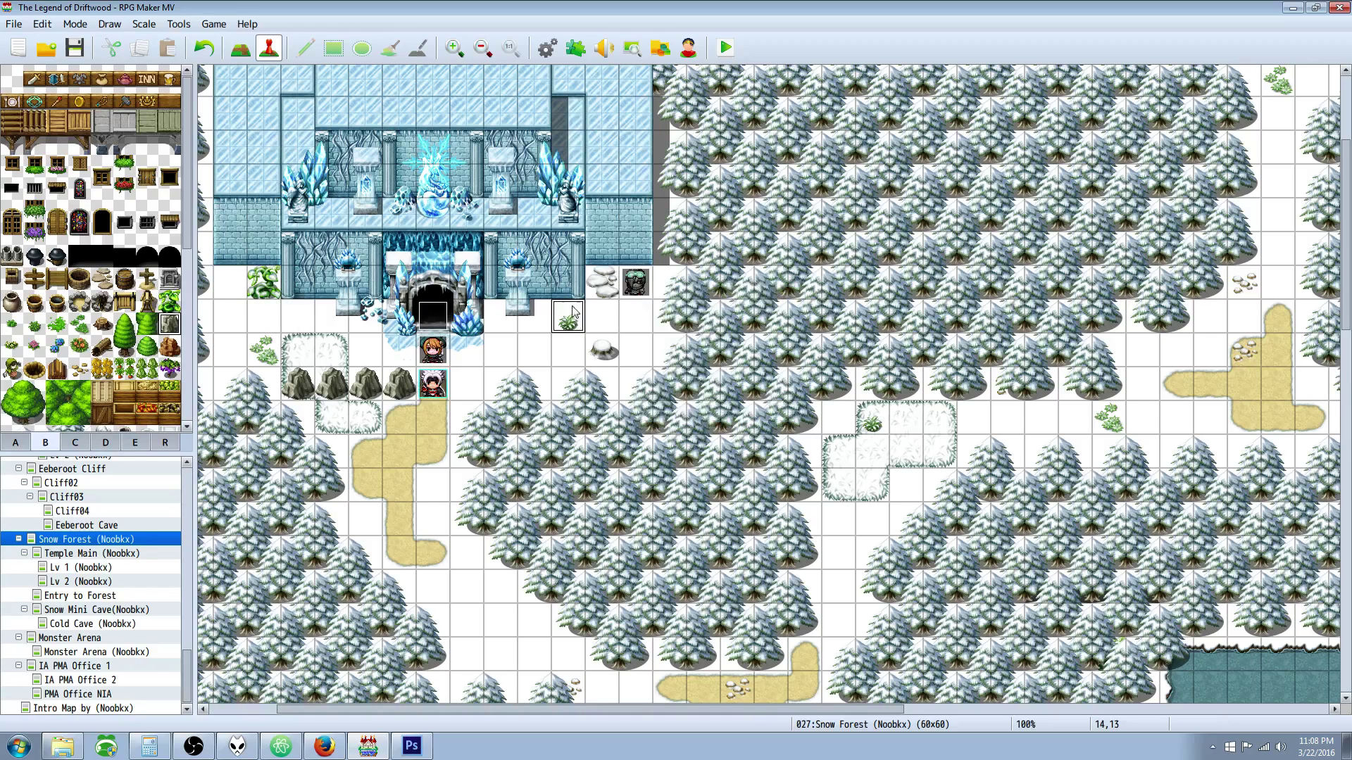
right_click(638, 289)
click(663, 292)
click(353, 183)
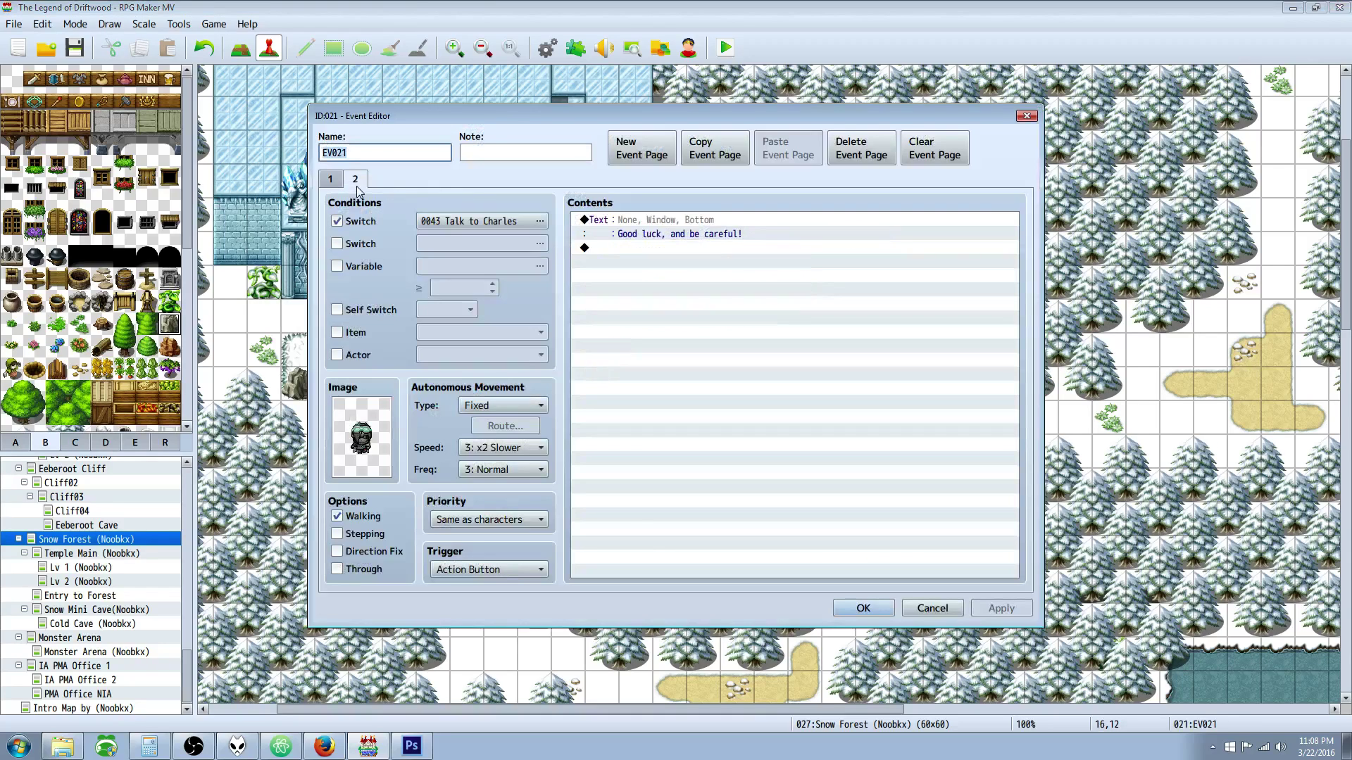
click(863, 608)
- Open the temple guard event EV020 at 10,14 and view its page 2
right_click(437, 353)
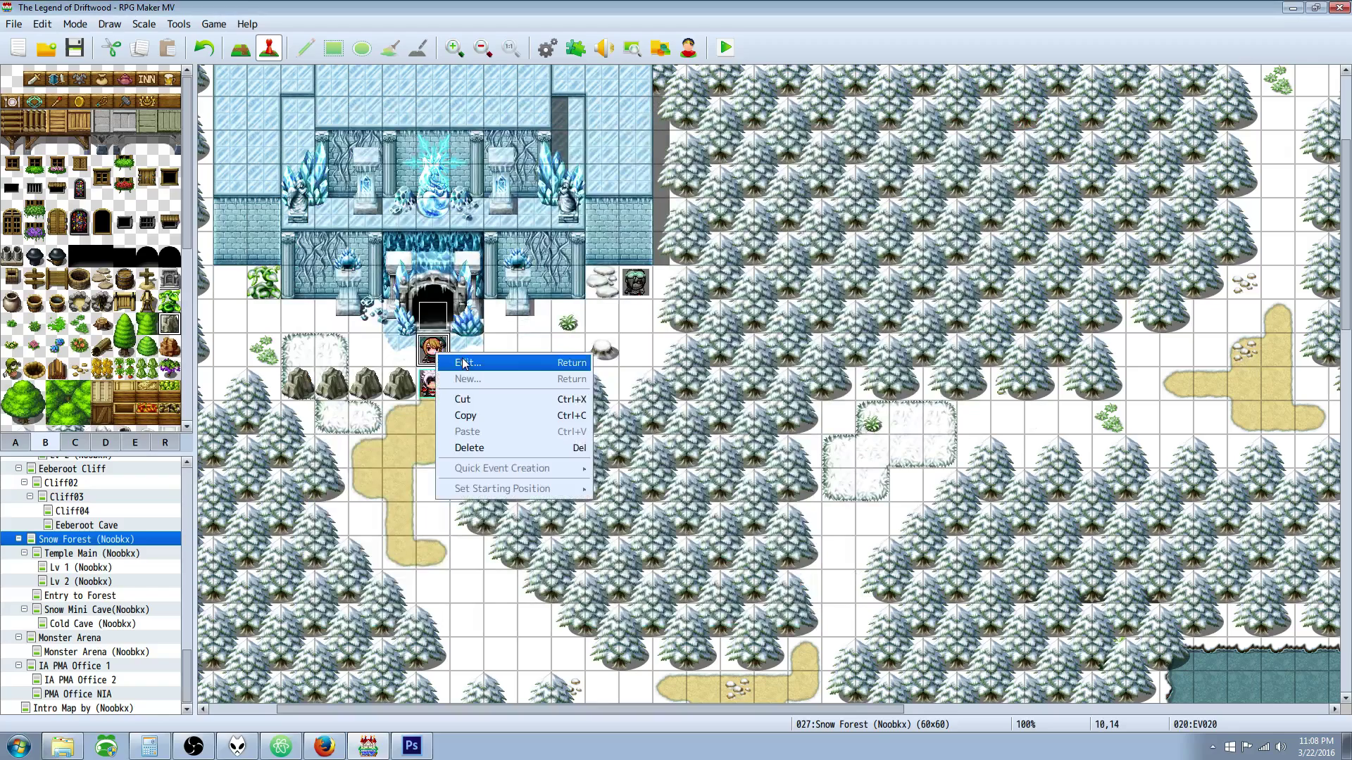
click(457, 362)
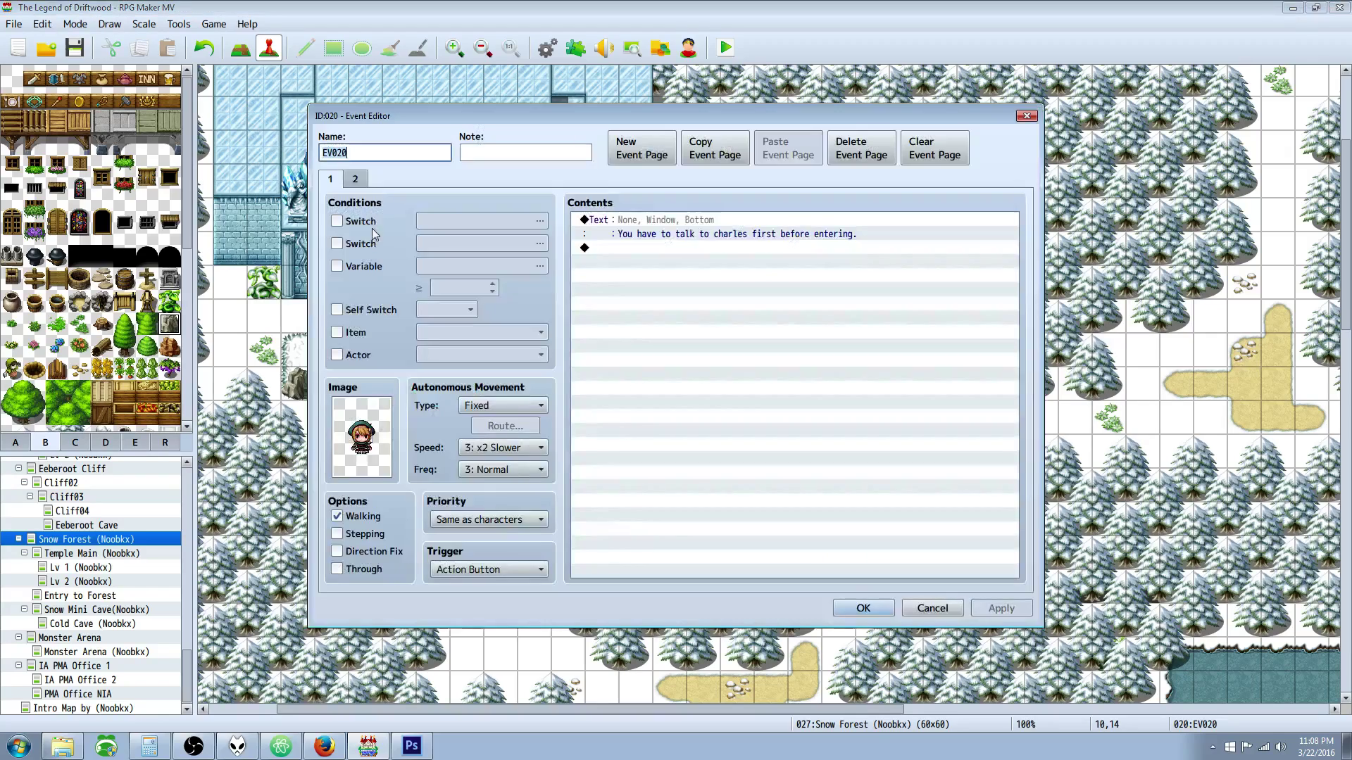
click(353, 180)
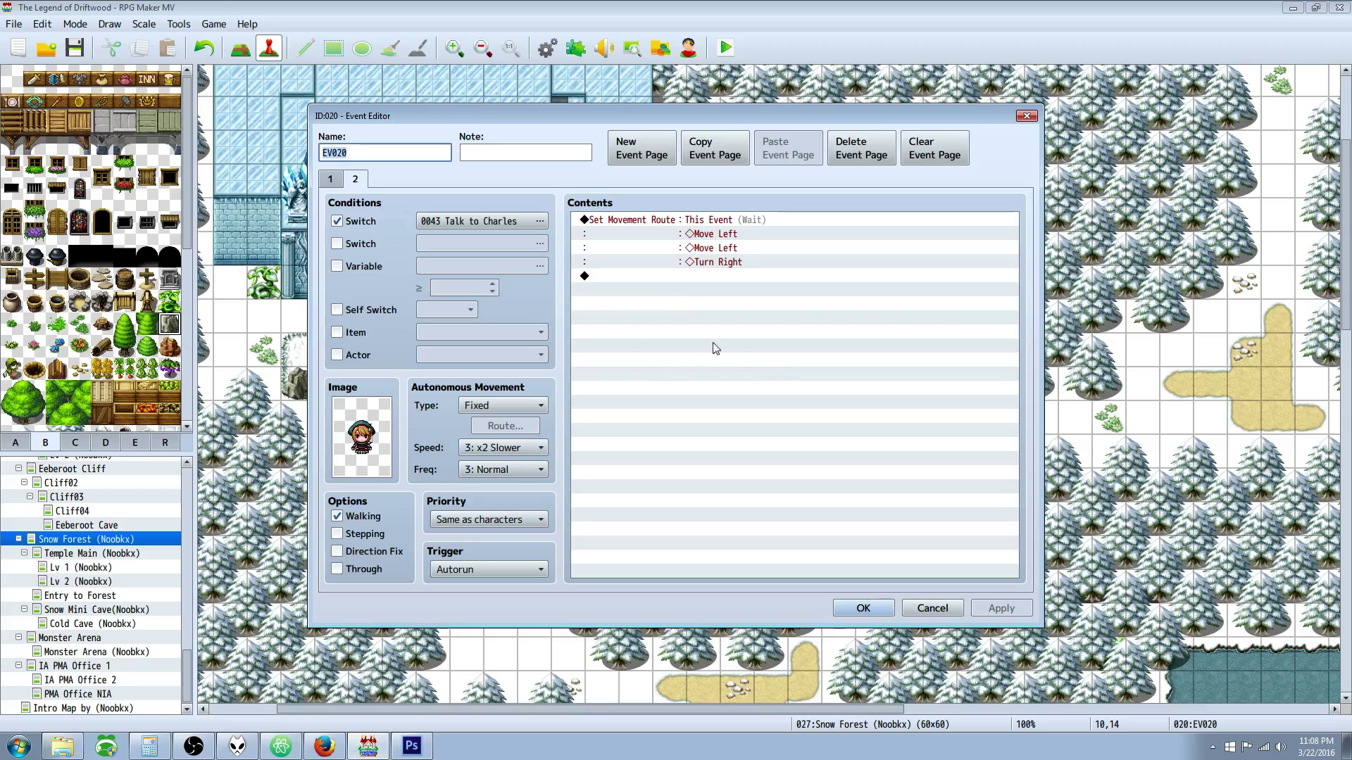
- Add Control Self Switch A = ON after the move route on EV020's page 2
right_click(622, 277)
click(655, 288)
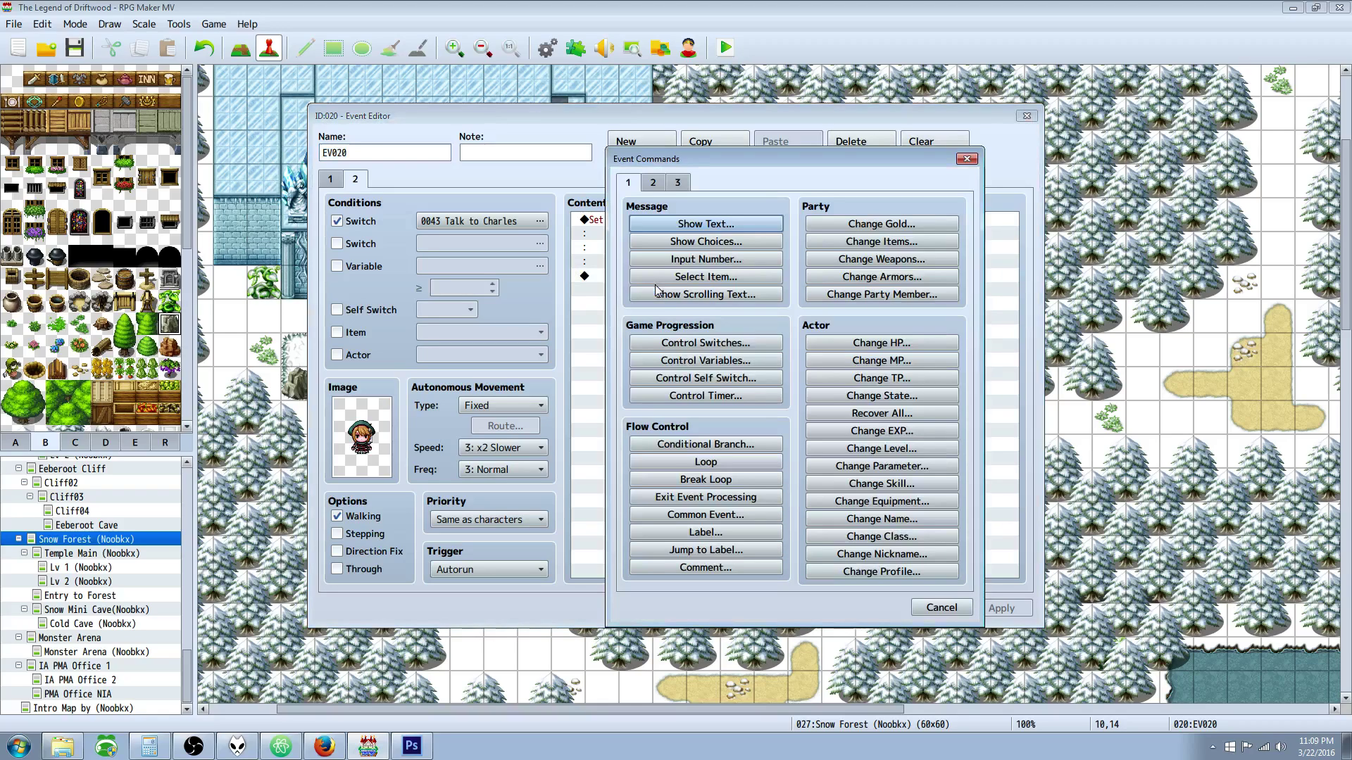
click(719, 382)
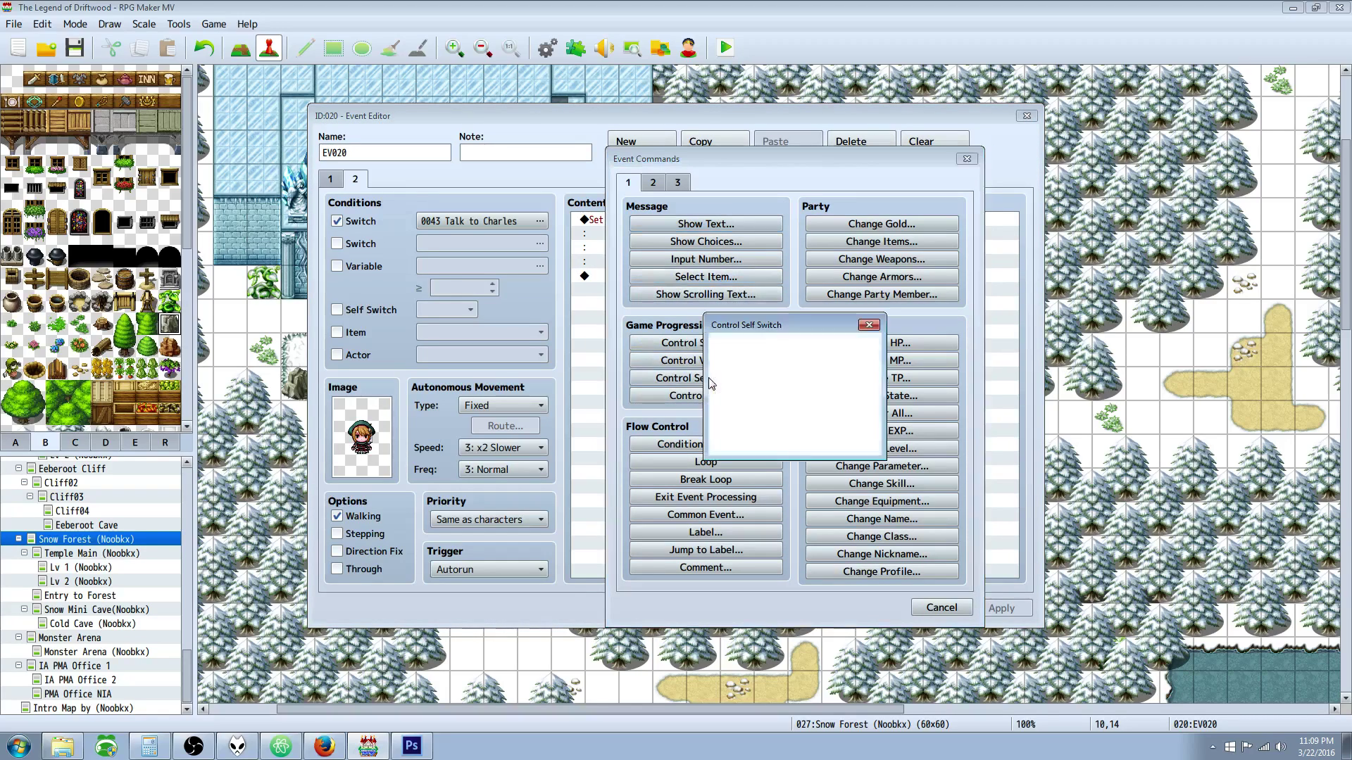
click(775, 441)
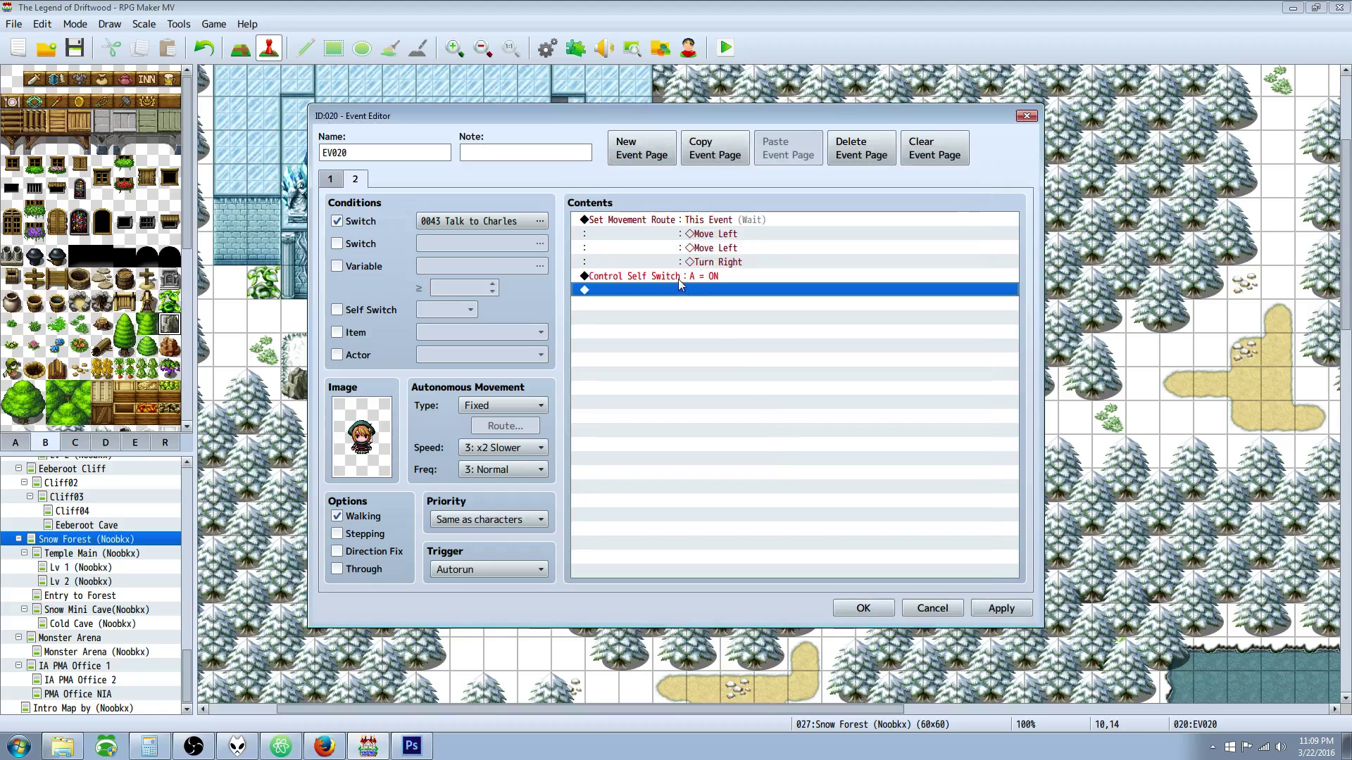
click(684, 221)
click(684, 276)
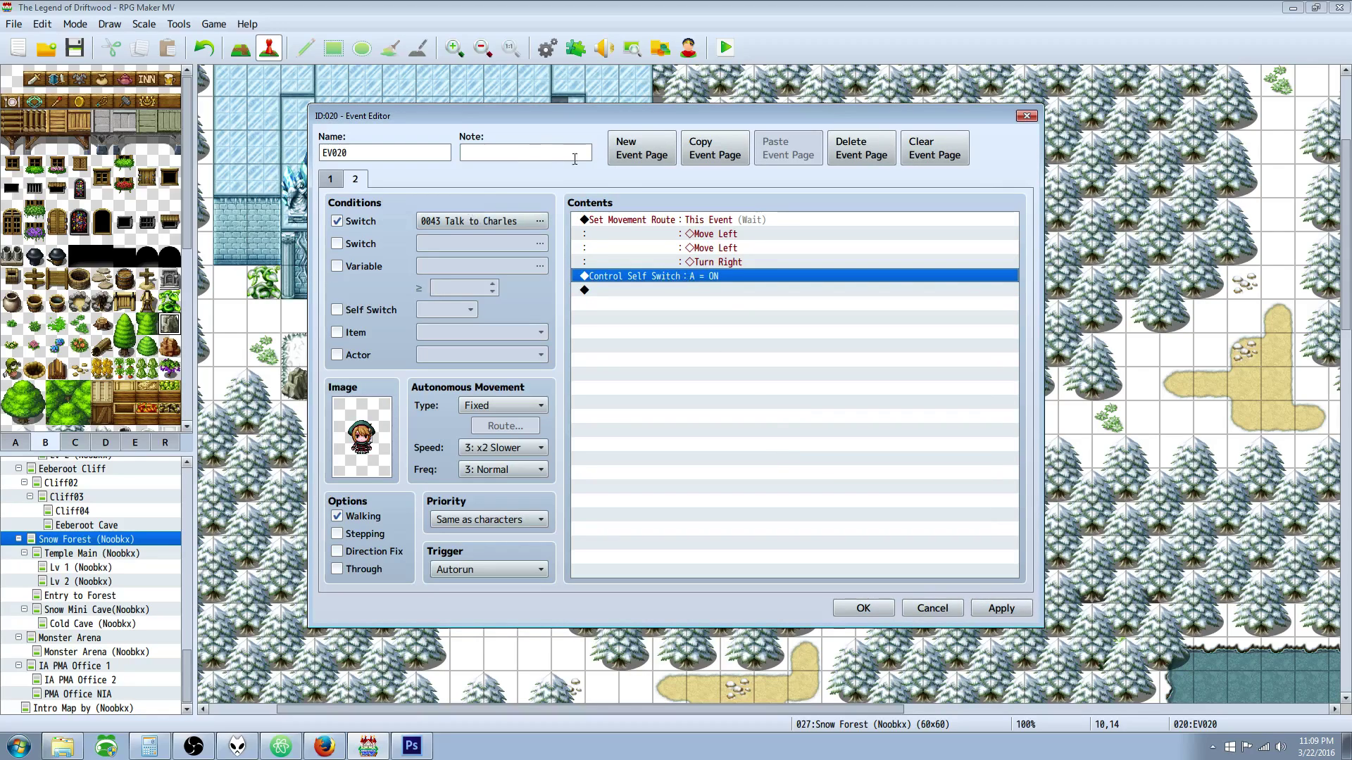
- Copy page 2 as page 3, requiring only Self Switch A, triggered by Action Button
click(714, 151)
click(787, 156)
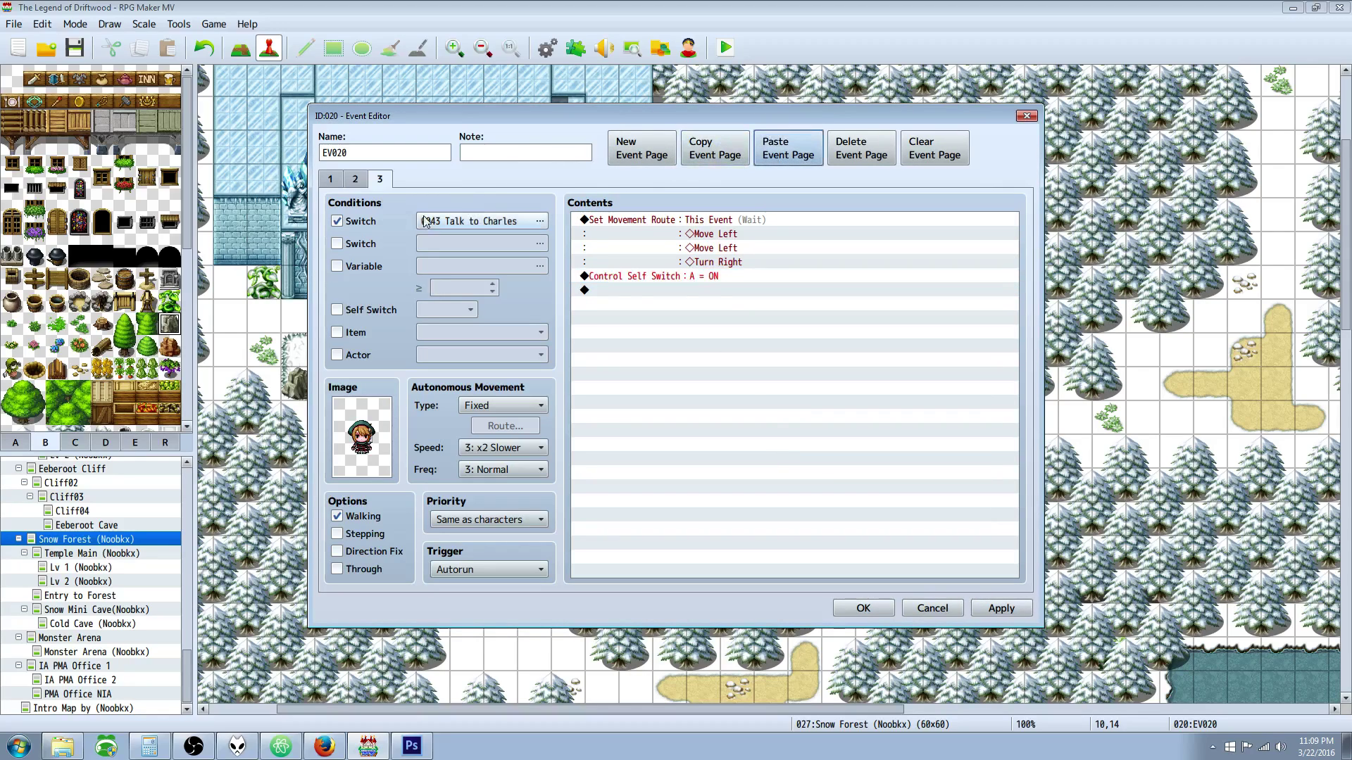
click(386, 310)
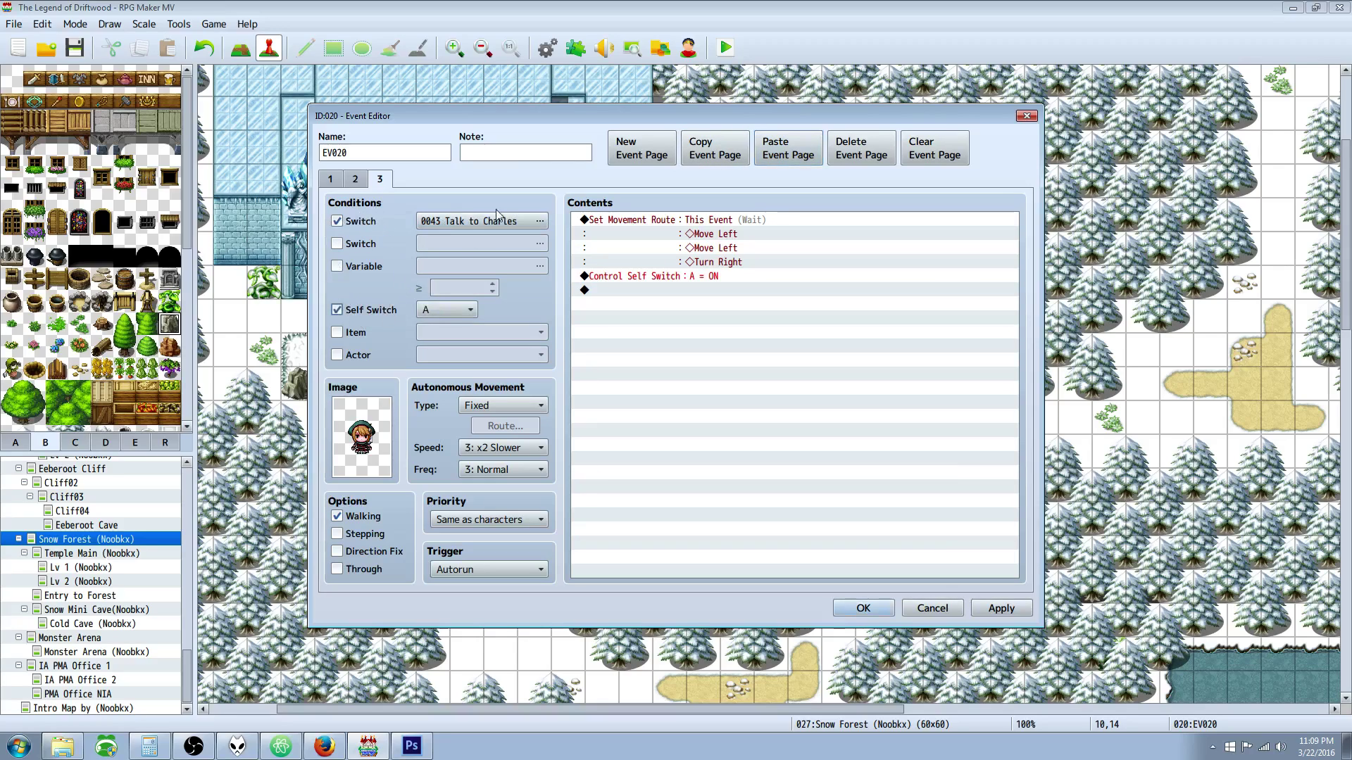
click(358, 221)
click(692, 276)
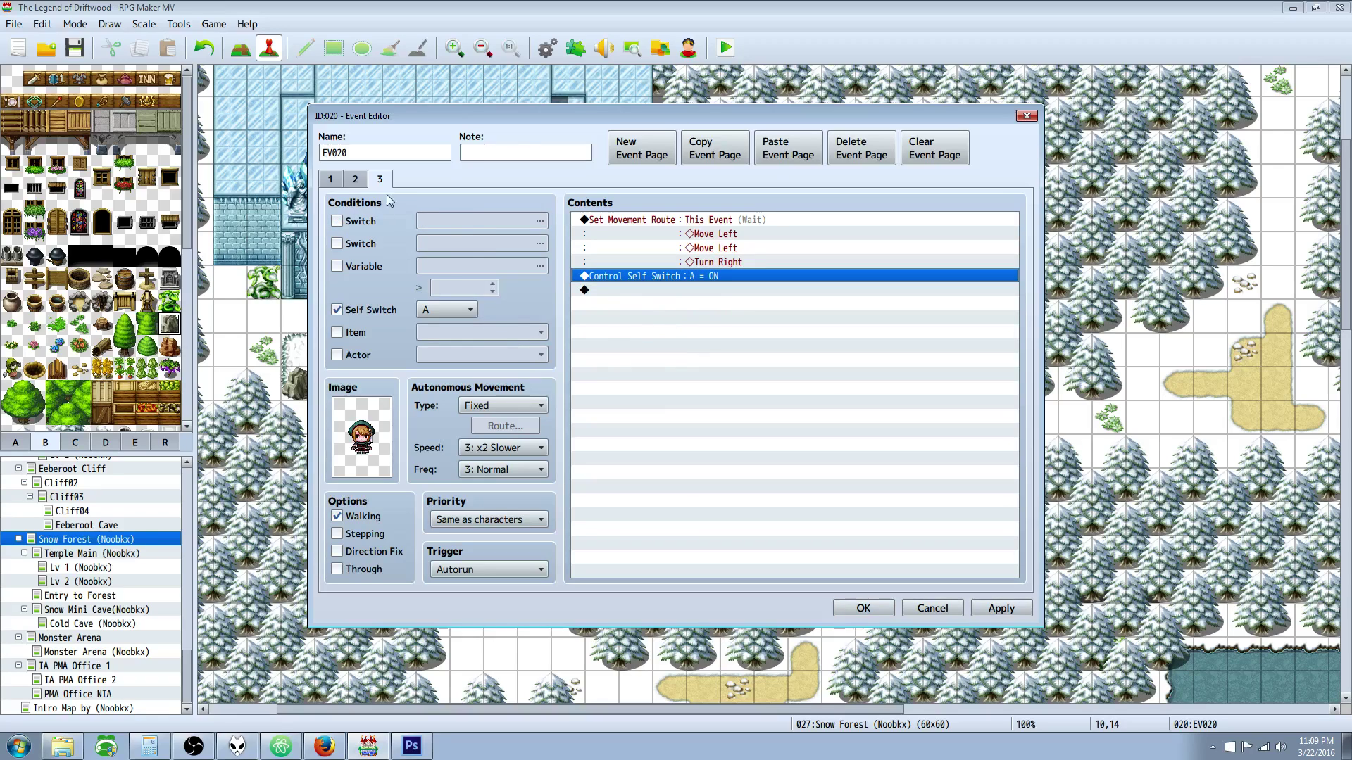
click(465, 572)
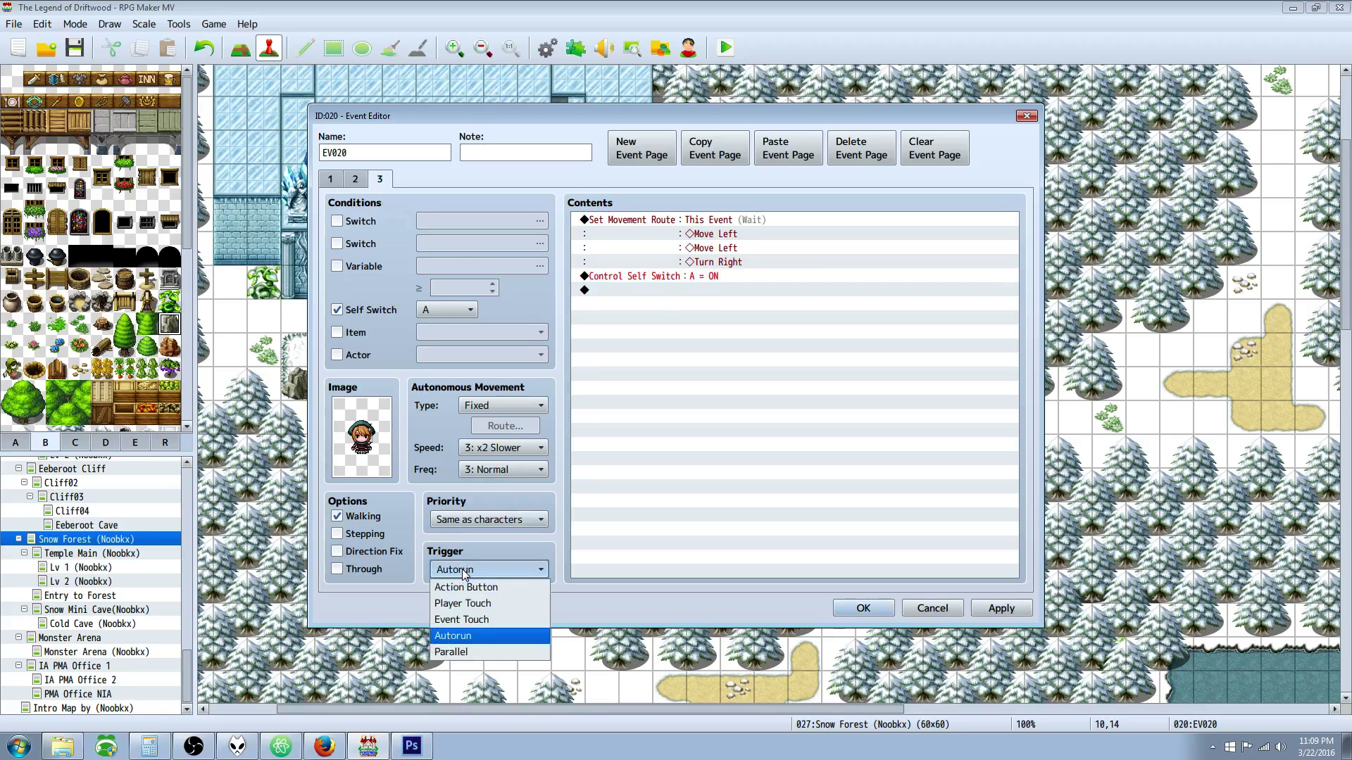
click(461, 584)
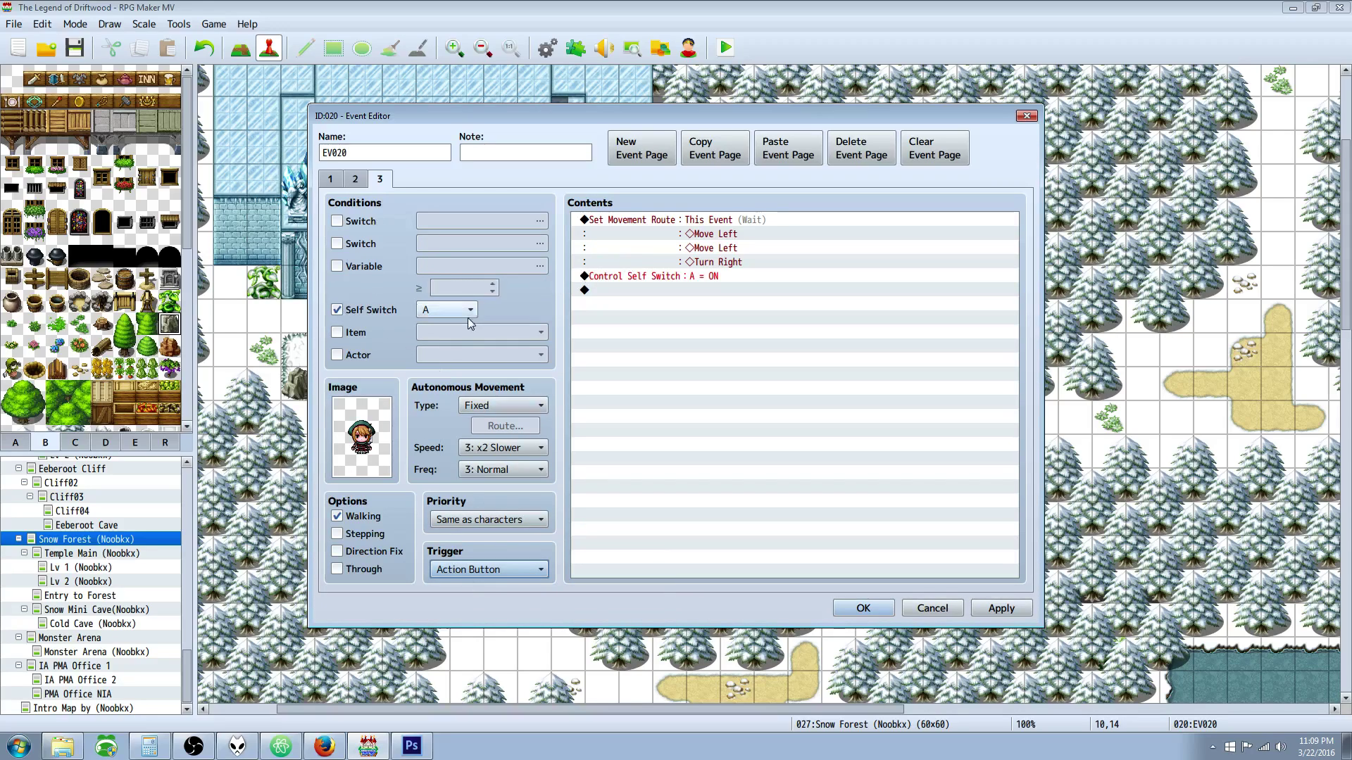
click(697, 280)
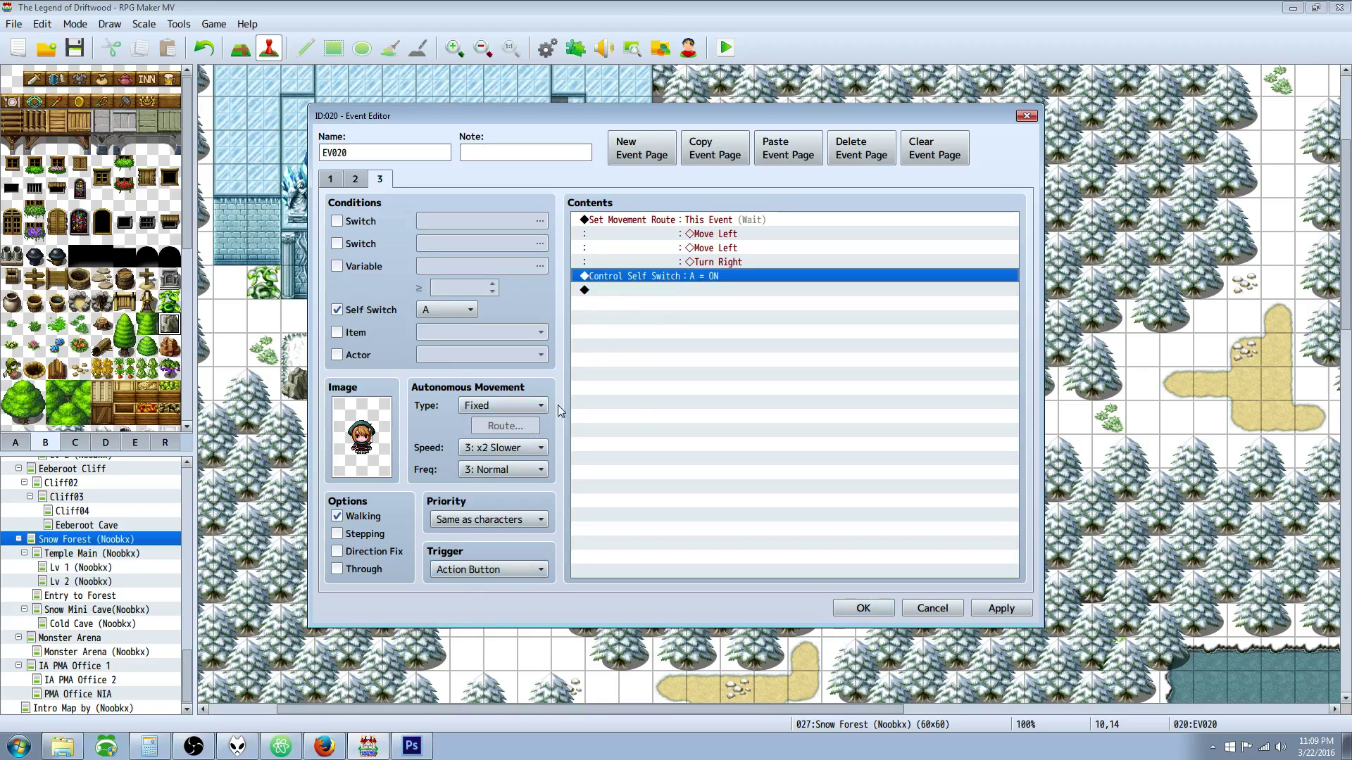
click(334, 180)
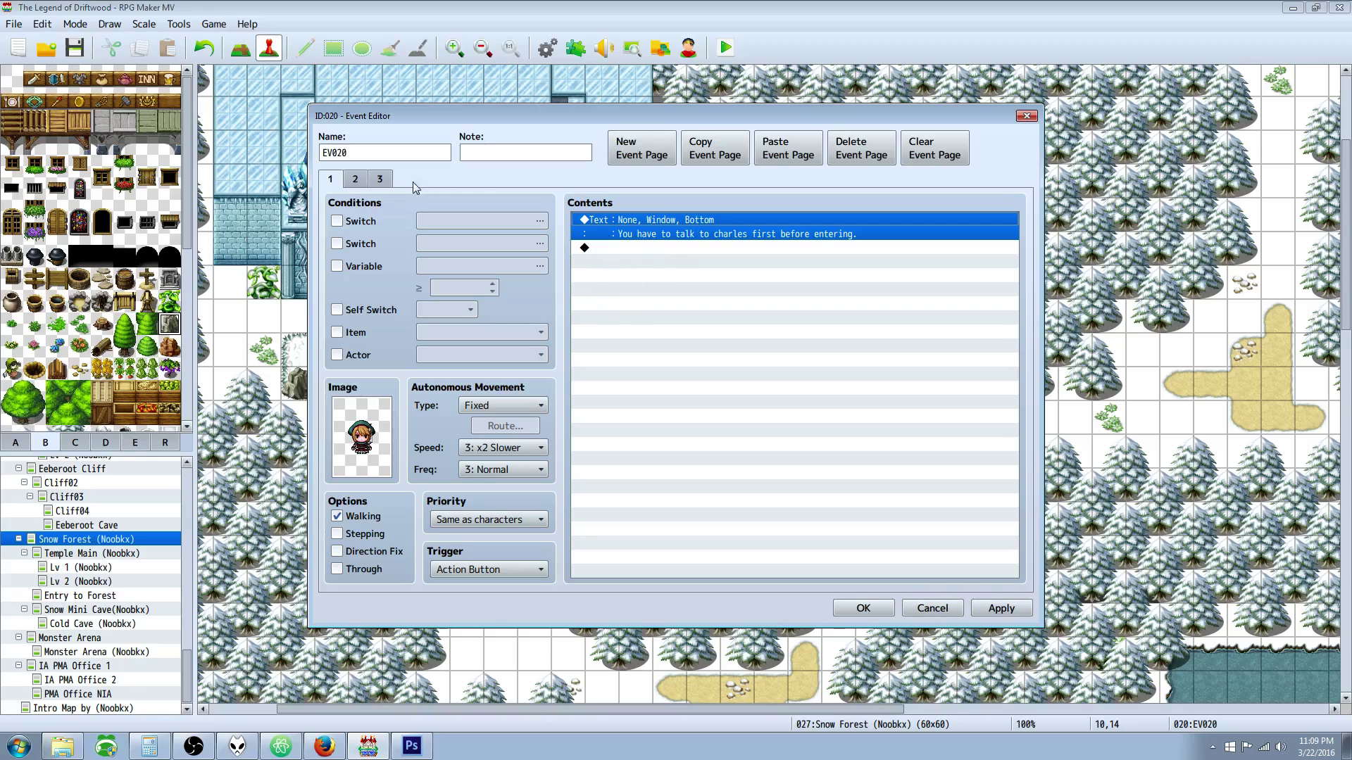
- Review EV020's three pages and their conditions, ending on page 3
click(380, 180)
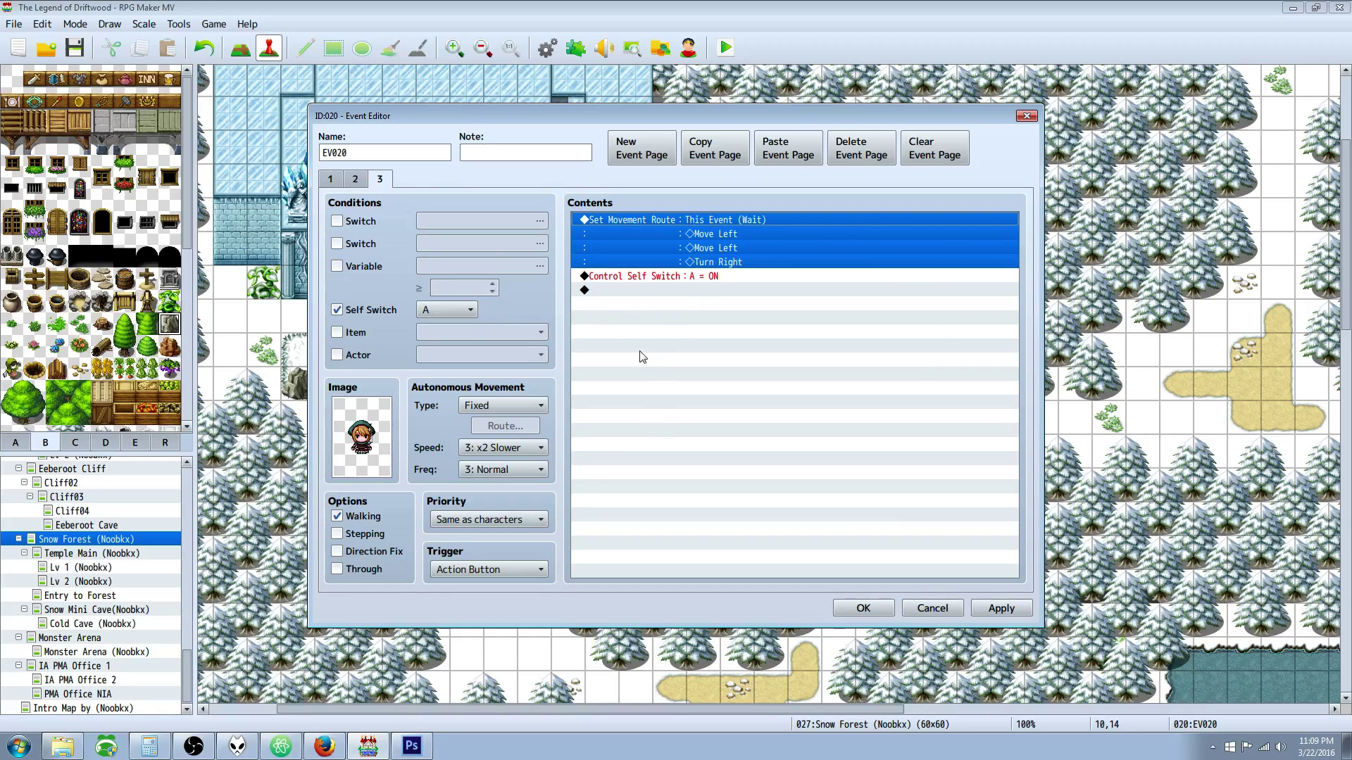
click(355, 180)
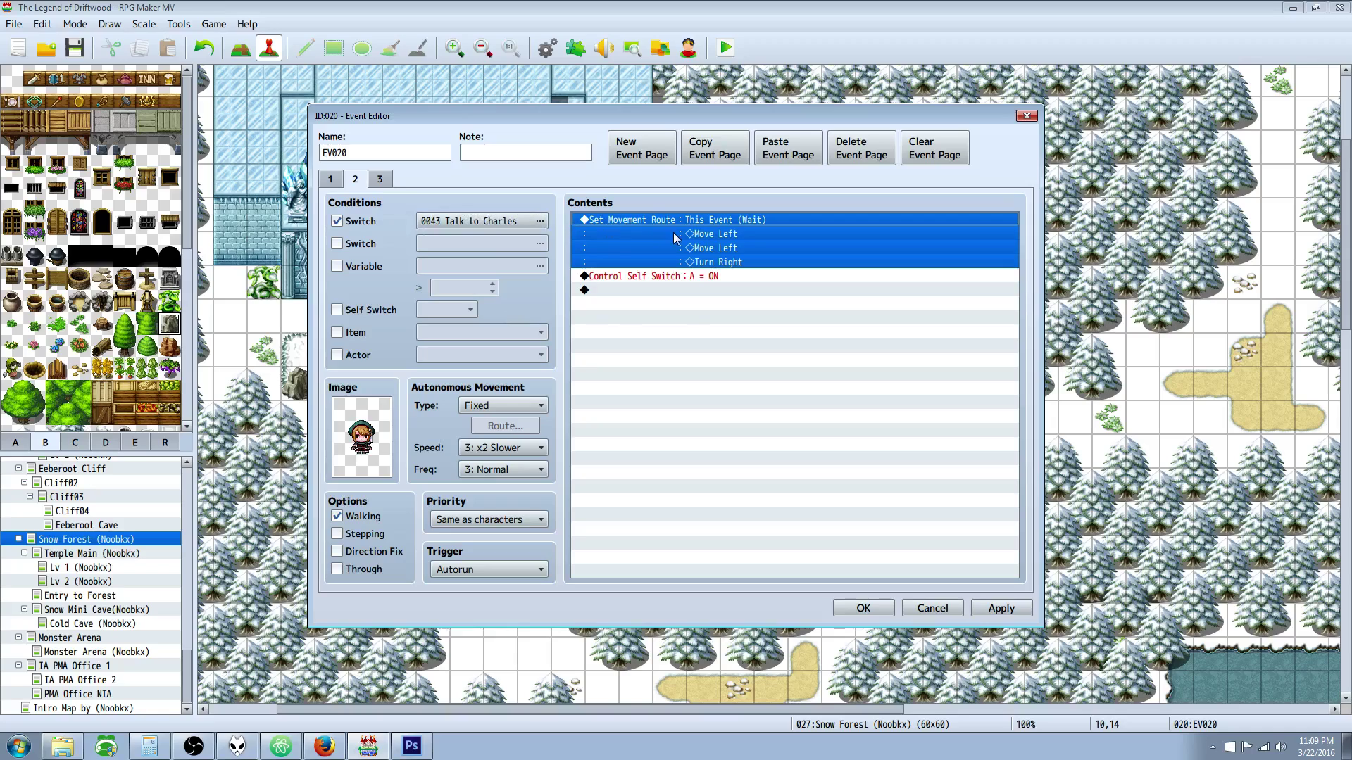
click(332, 178)
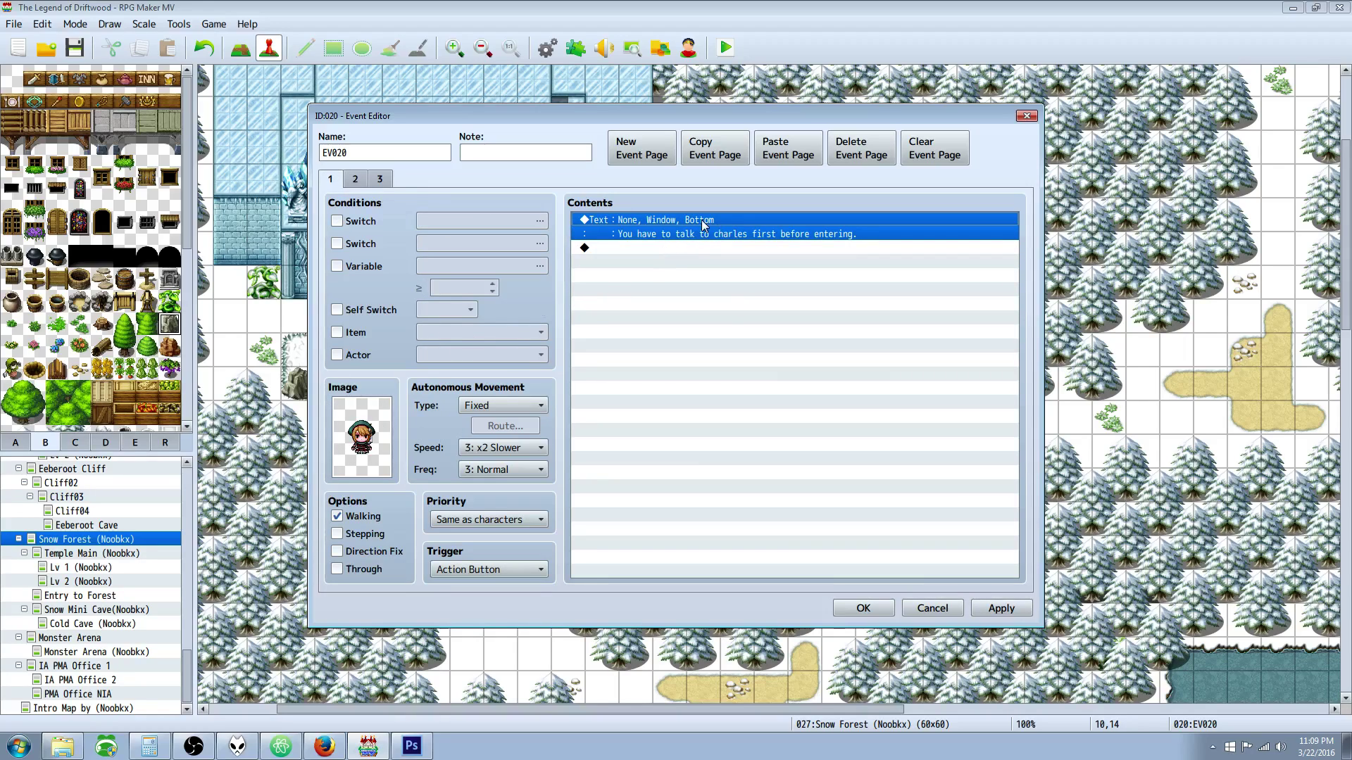
click(348, 181)
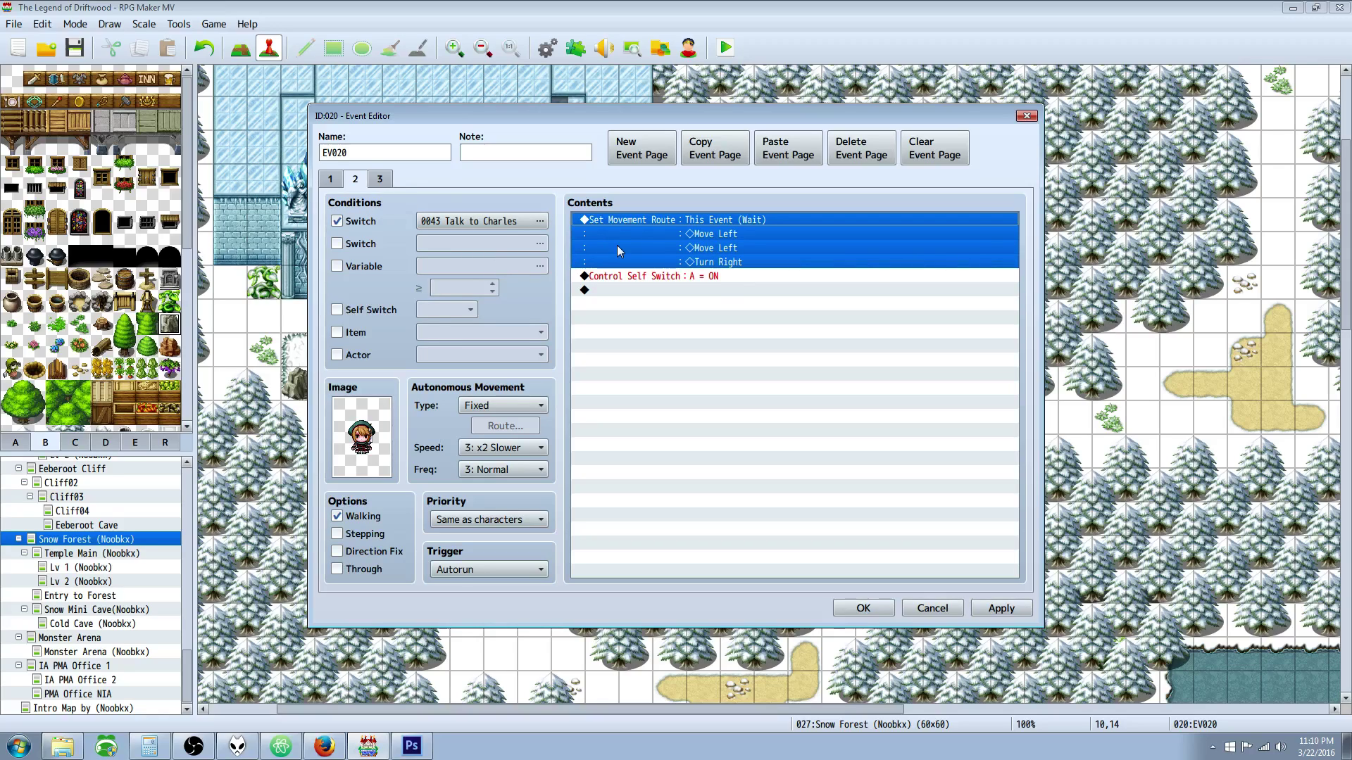
click(667, 277)
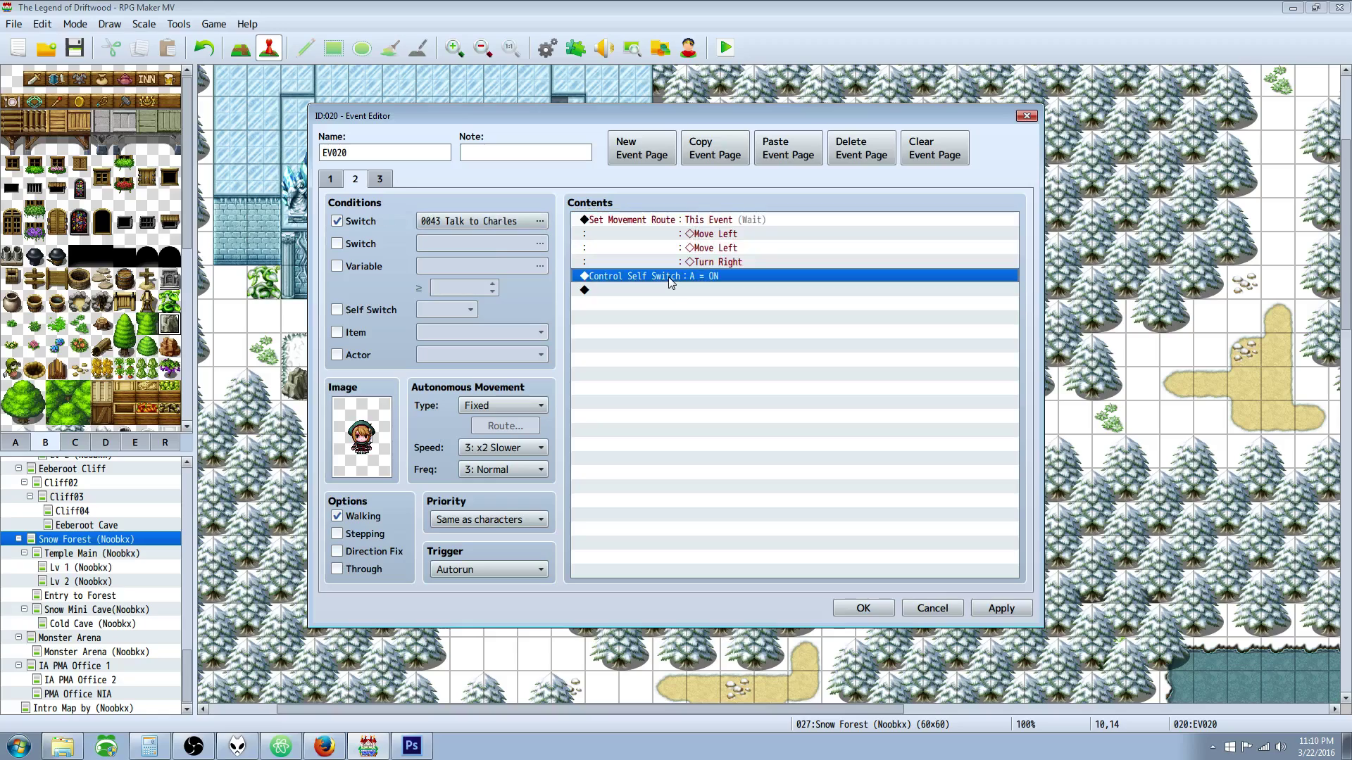
click(379, 179)
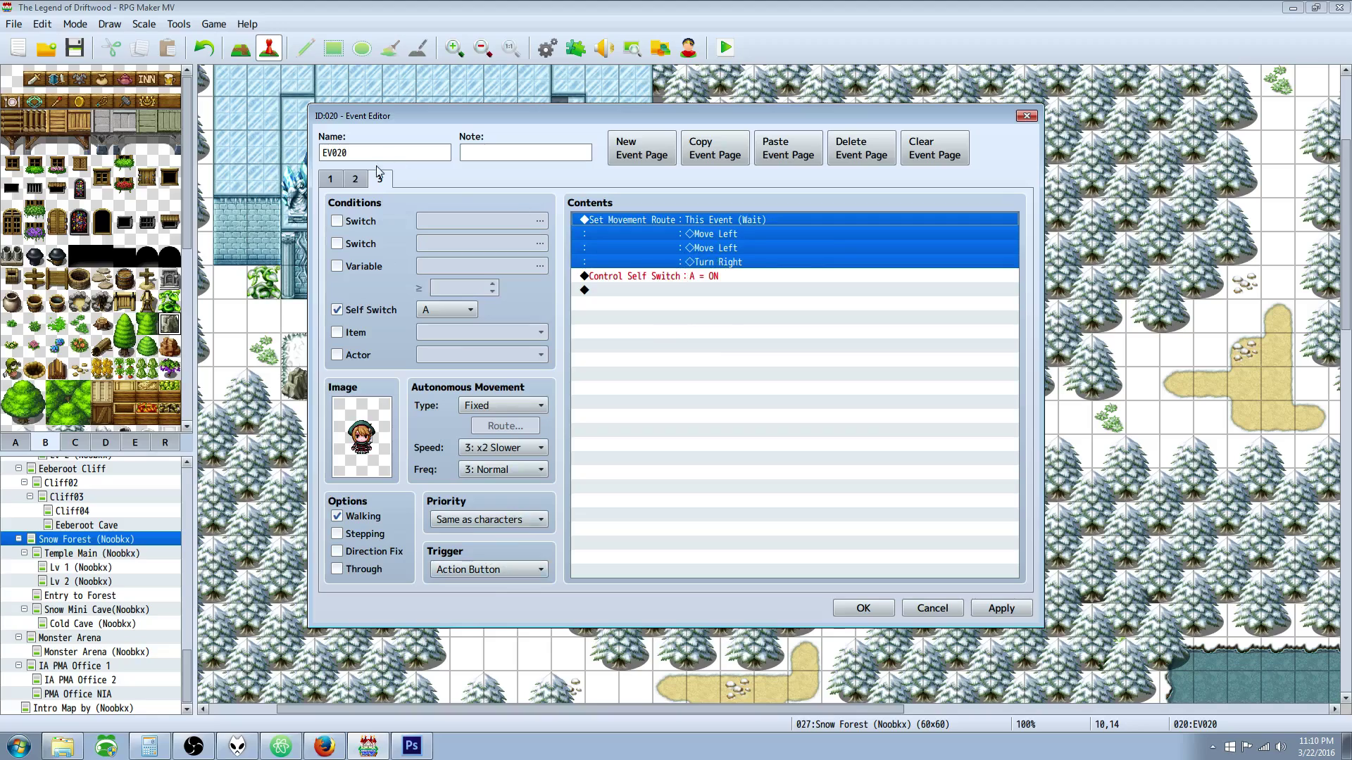
- Delete page 3's move route and self switch, adding a Show Text saying 'Good luck.'
key(Delete)
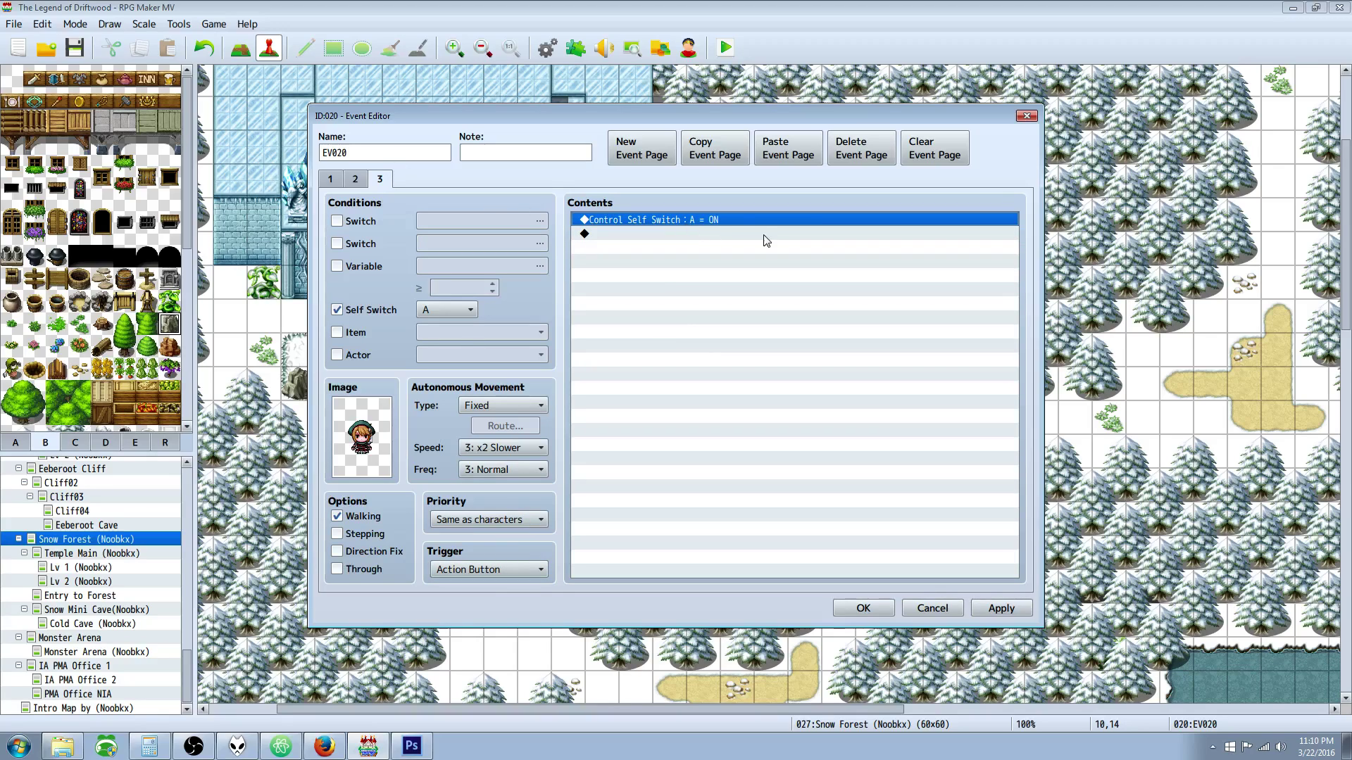
key(Delete)
right_click(674, 221)
click(706, 231)
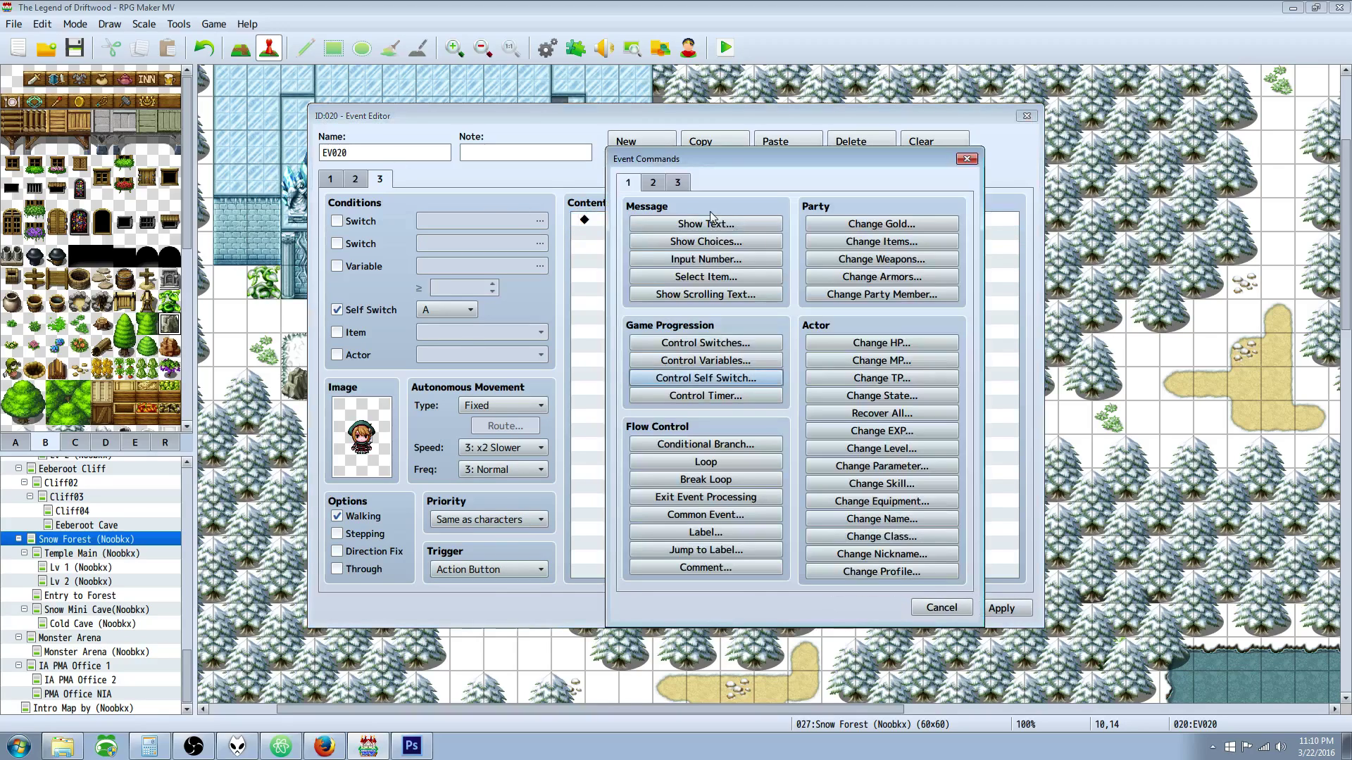
click(705, 224)
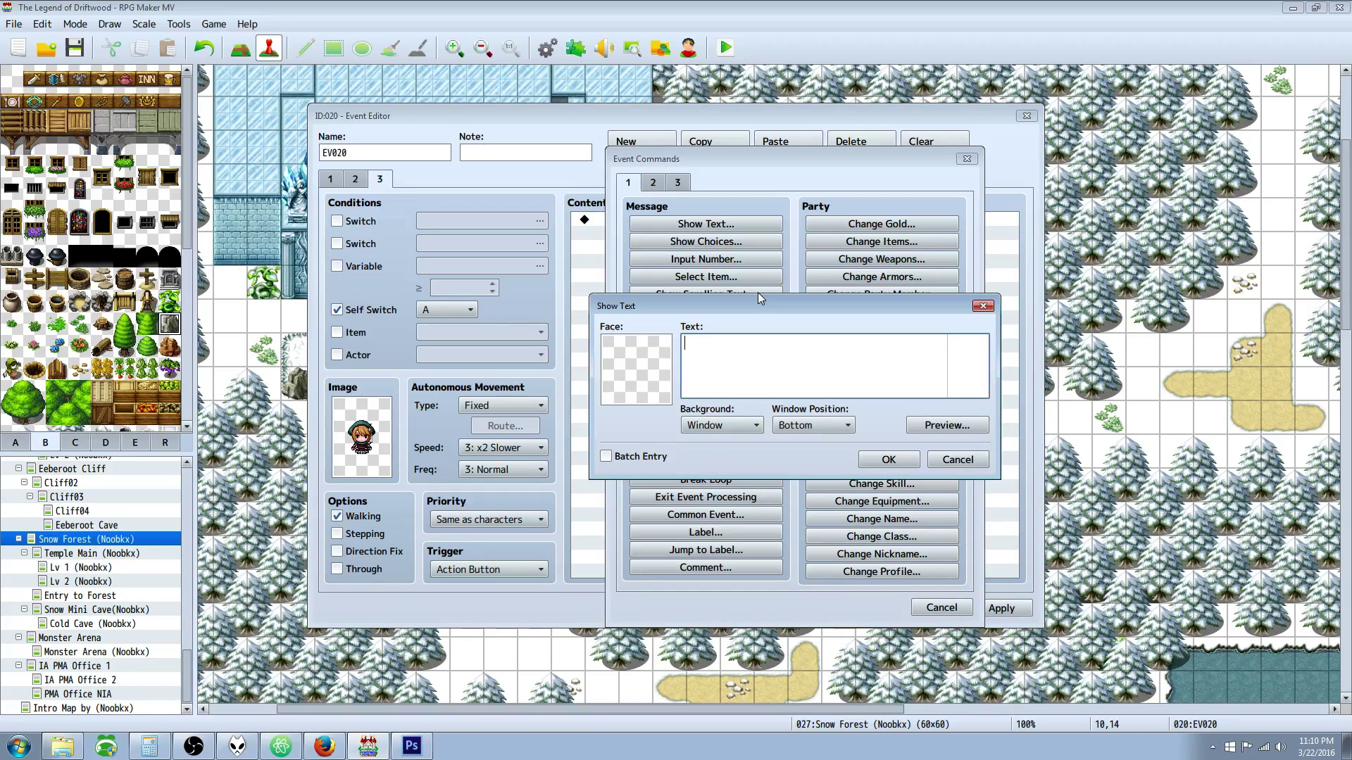
text(Bro)
key(BackSpace)
key(BackSpace)
key(BackSpace)
text(Good luck.)
key(Return)
click(888, 459)
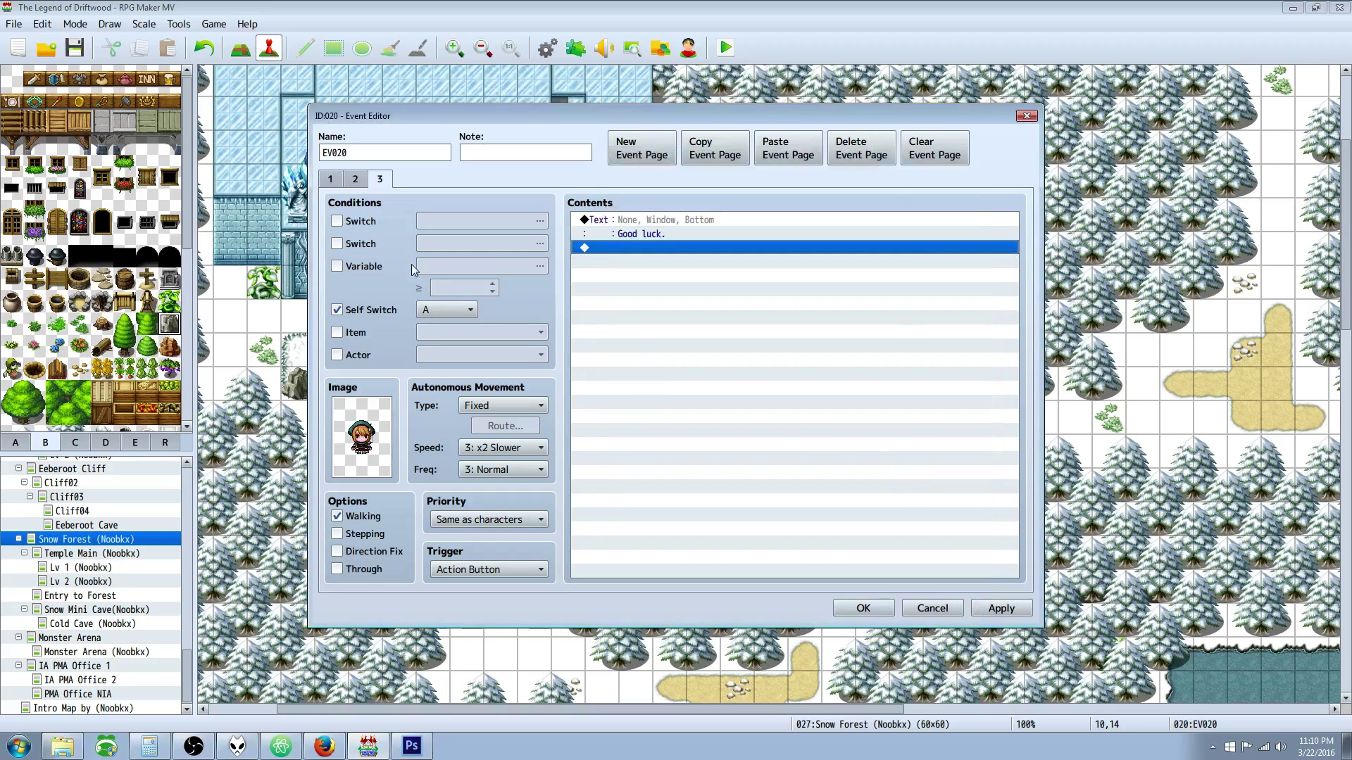